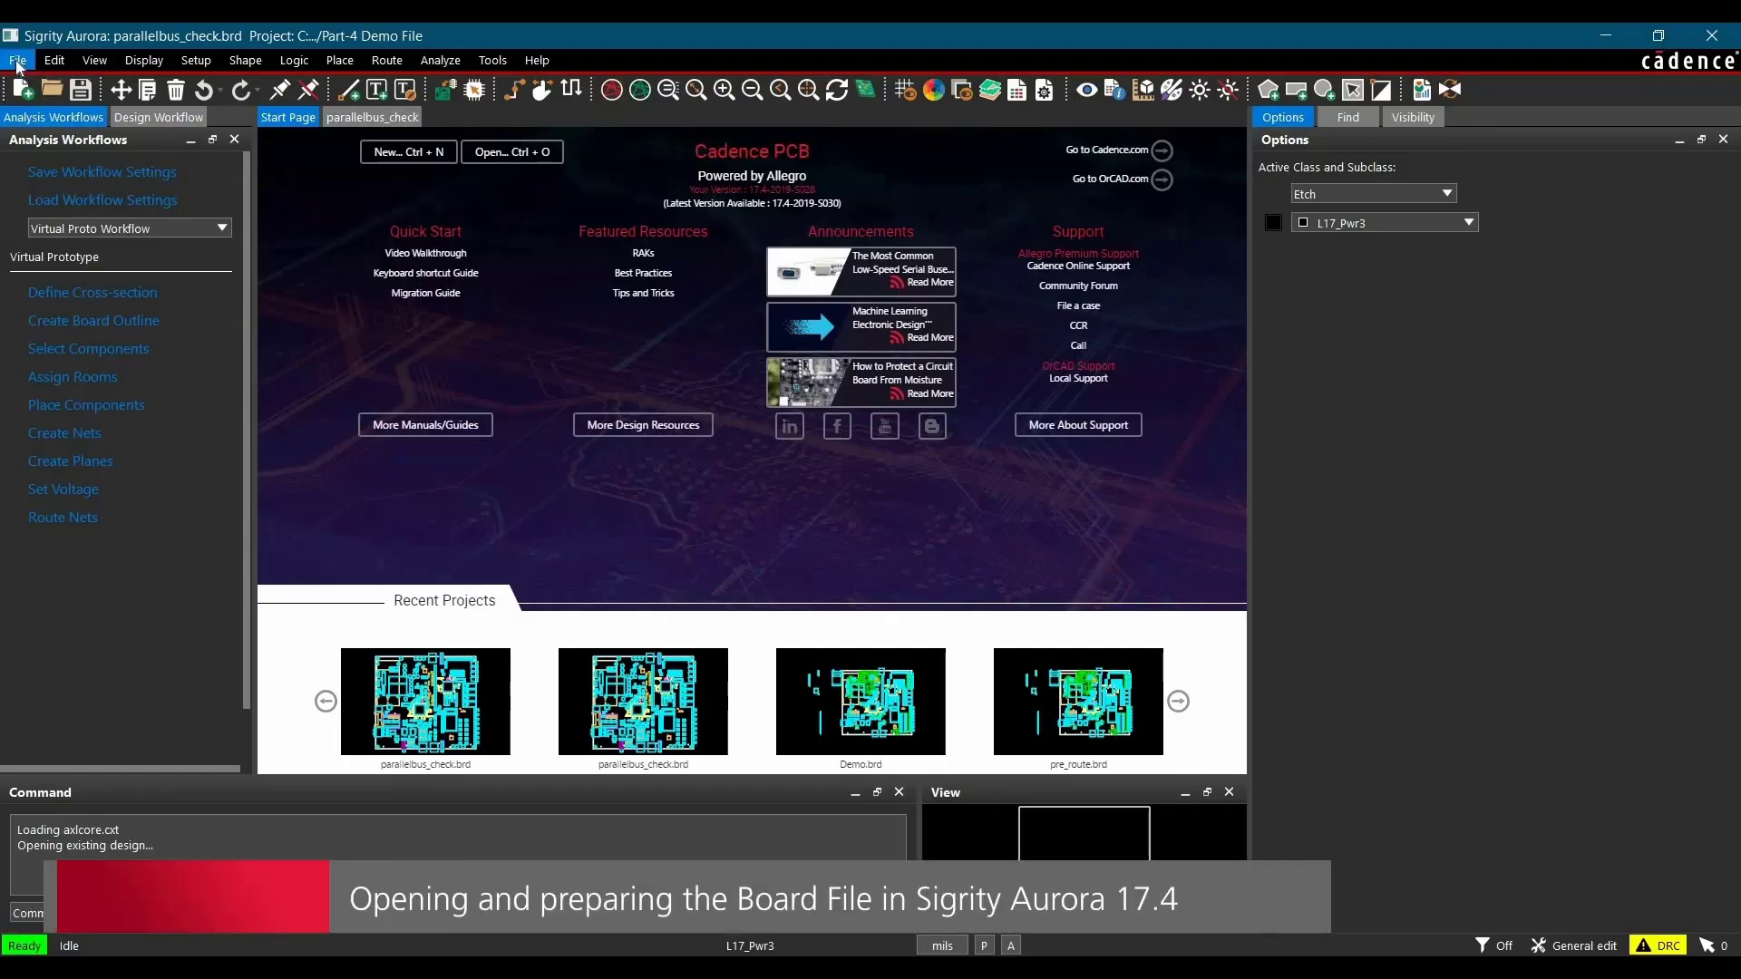
Step: Open the board file parallelbus_check.brd from the Part-4 Demo File folder
{"action": "left_click", "coordinate": [18, 60]}
{"action": "left_click", "coordinate": [41, 103]}
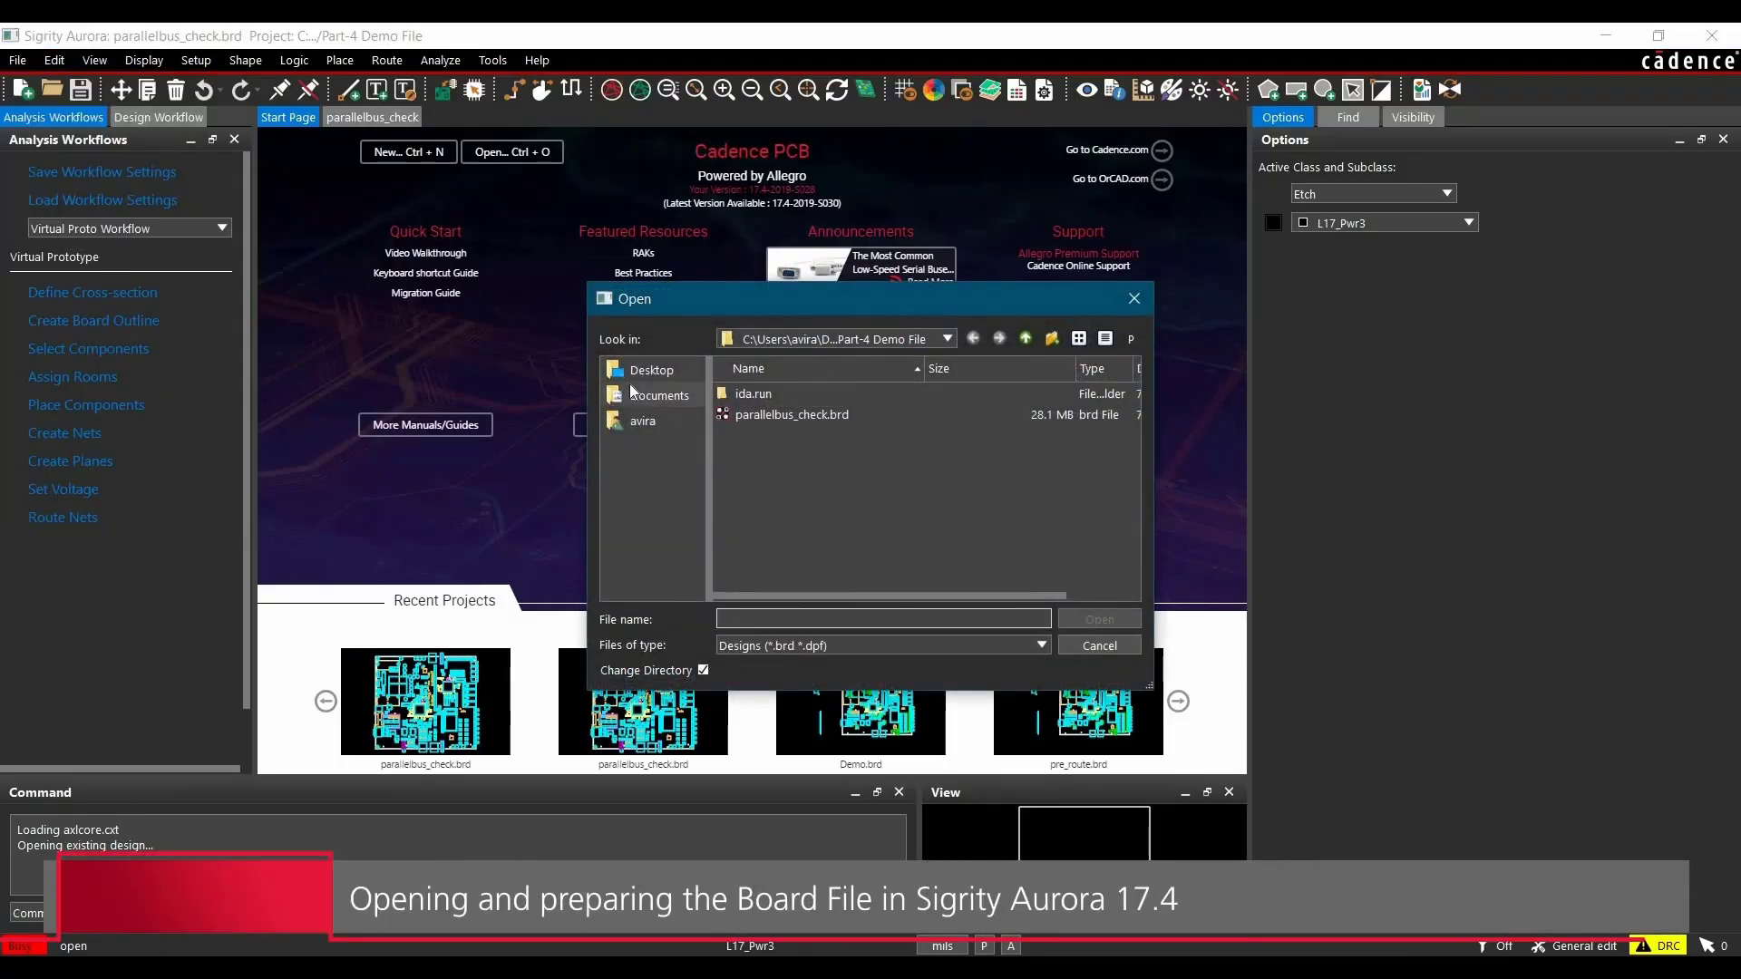
{"action": "left_click", "coordinate": [640, 371]}
{"action": "double_click", "coordinate": [751, 422]}
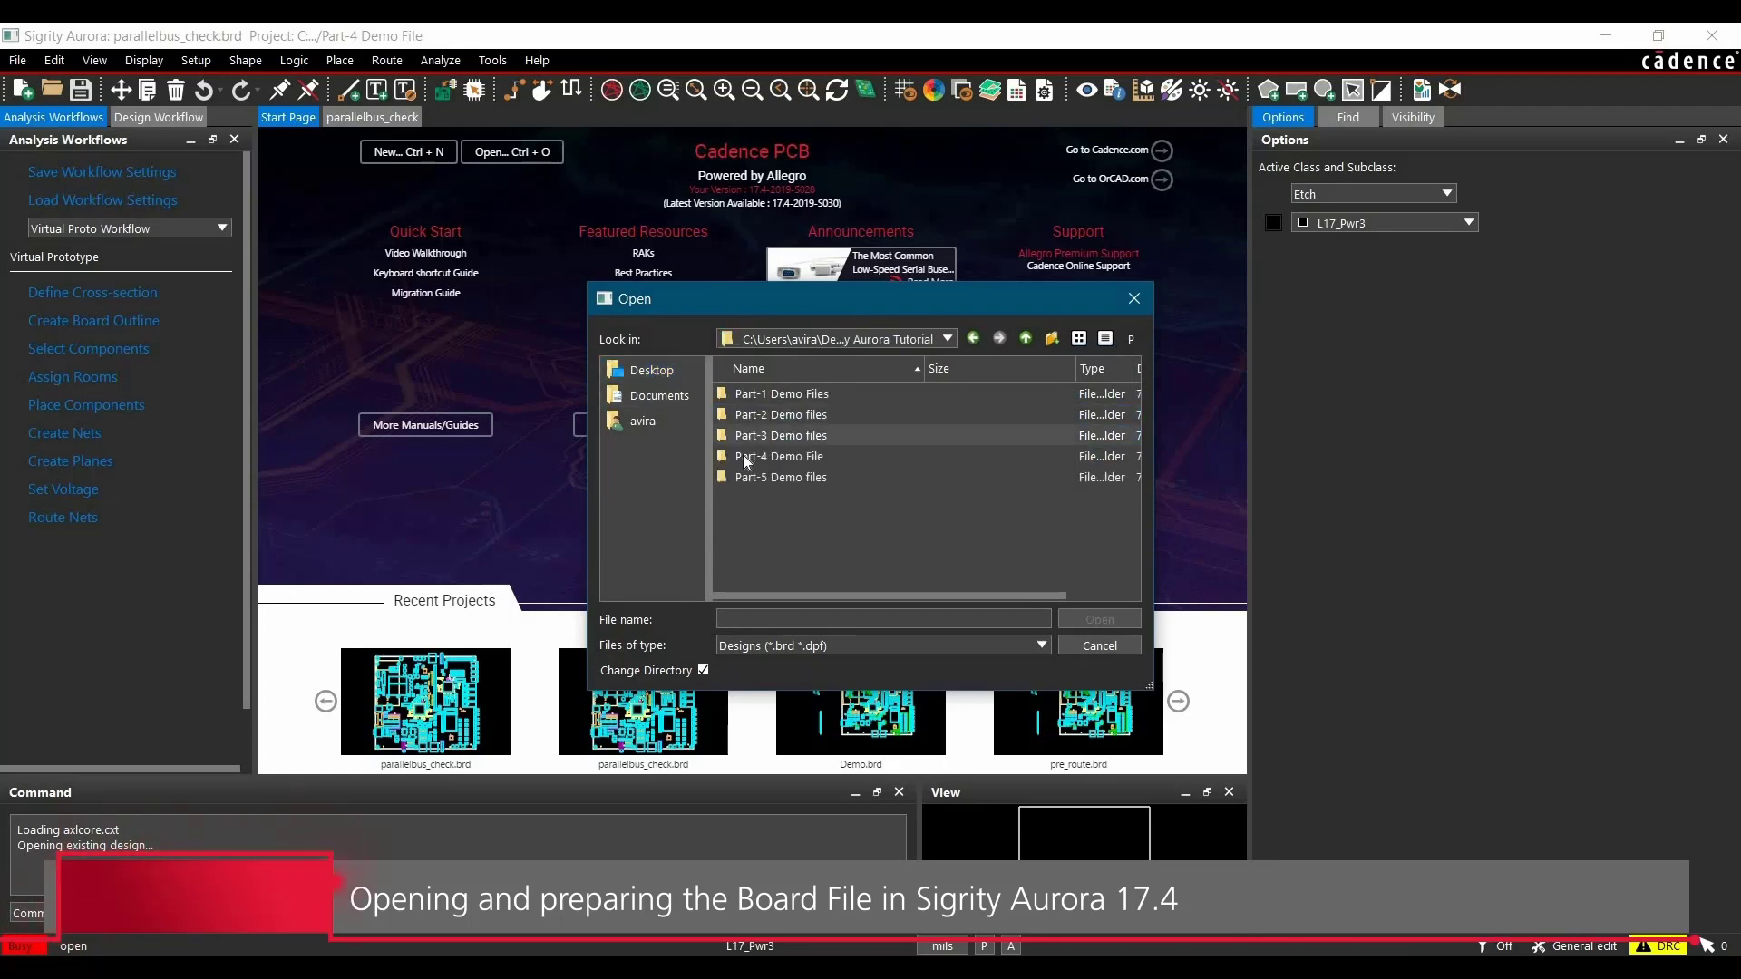
{"action": "double_click", "coordinate": [743, 455]}
{"action": "double_click", "coordinate": [752, 415]}
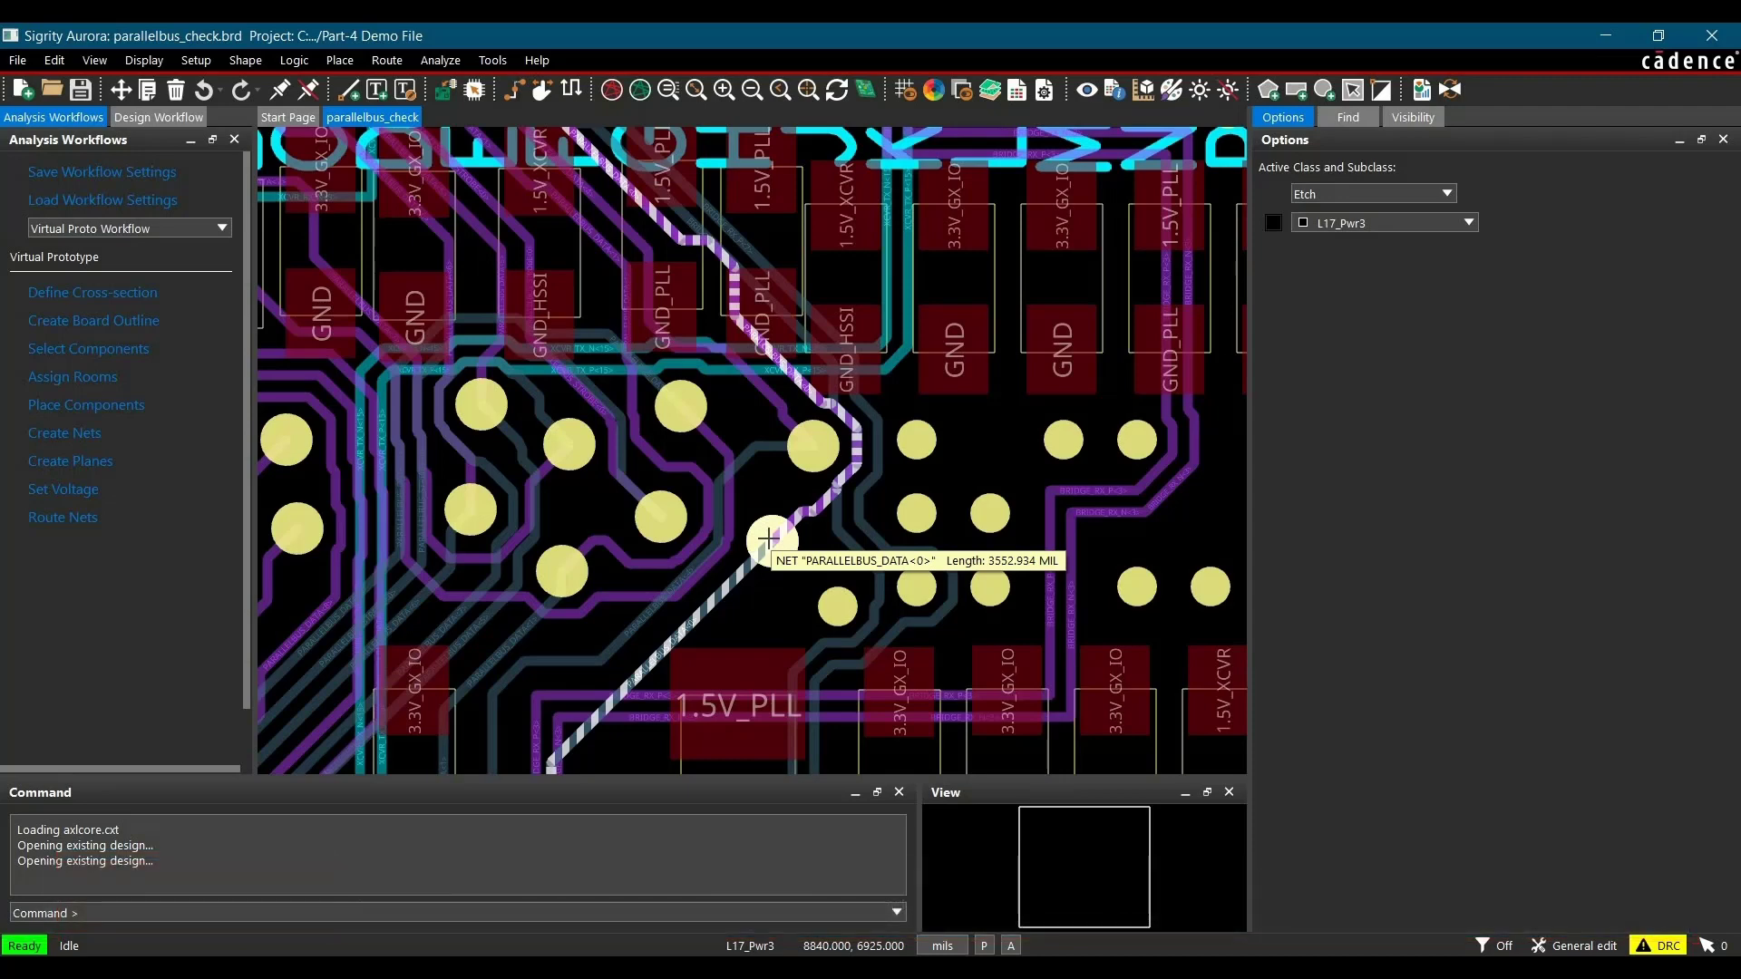
{"action": "scroll", "coordinate": [790, 442], "scroll_direction": "down", "scroll_amount": 2}
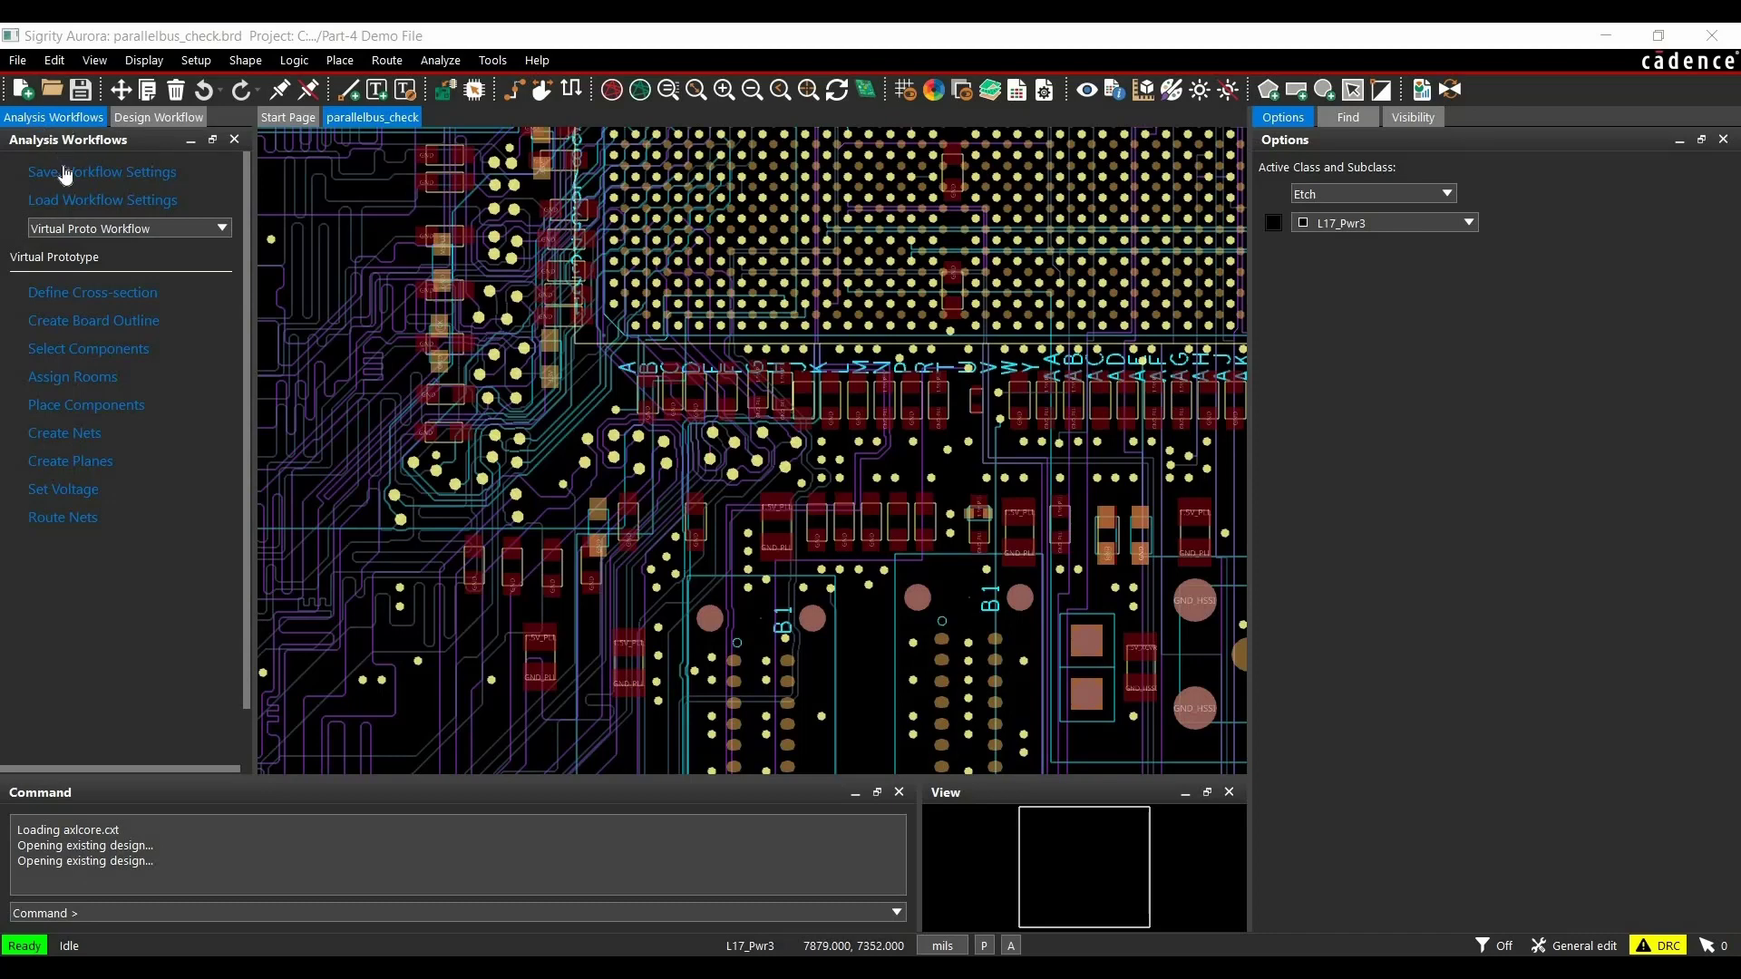
Step: Open the Workflow Manager and choose the Coupling Workflow
{"action": "left_click", "coordinate": [448, 65]}
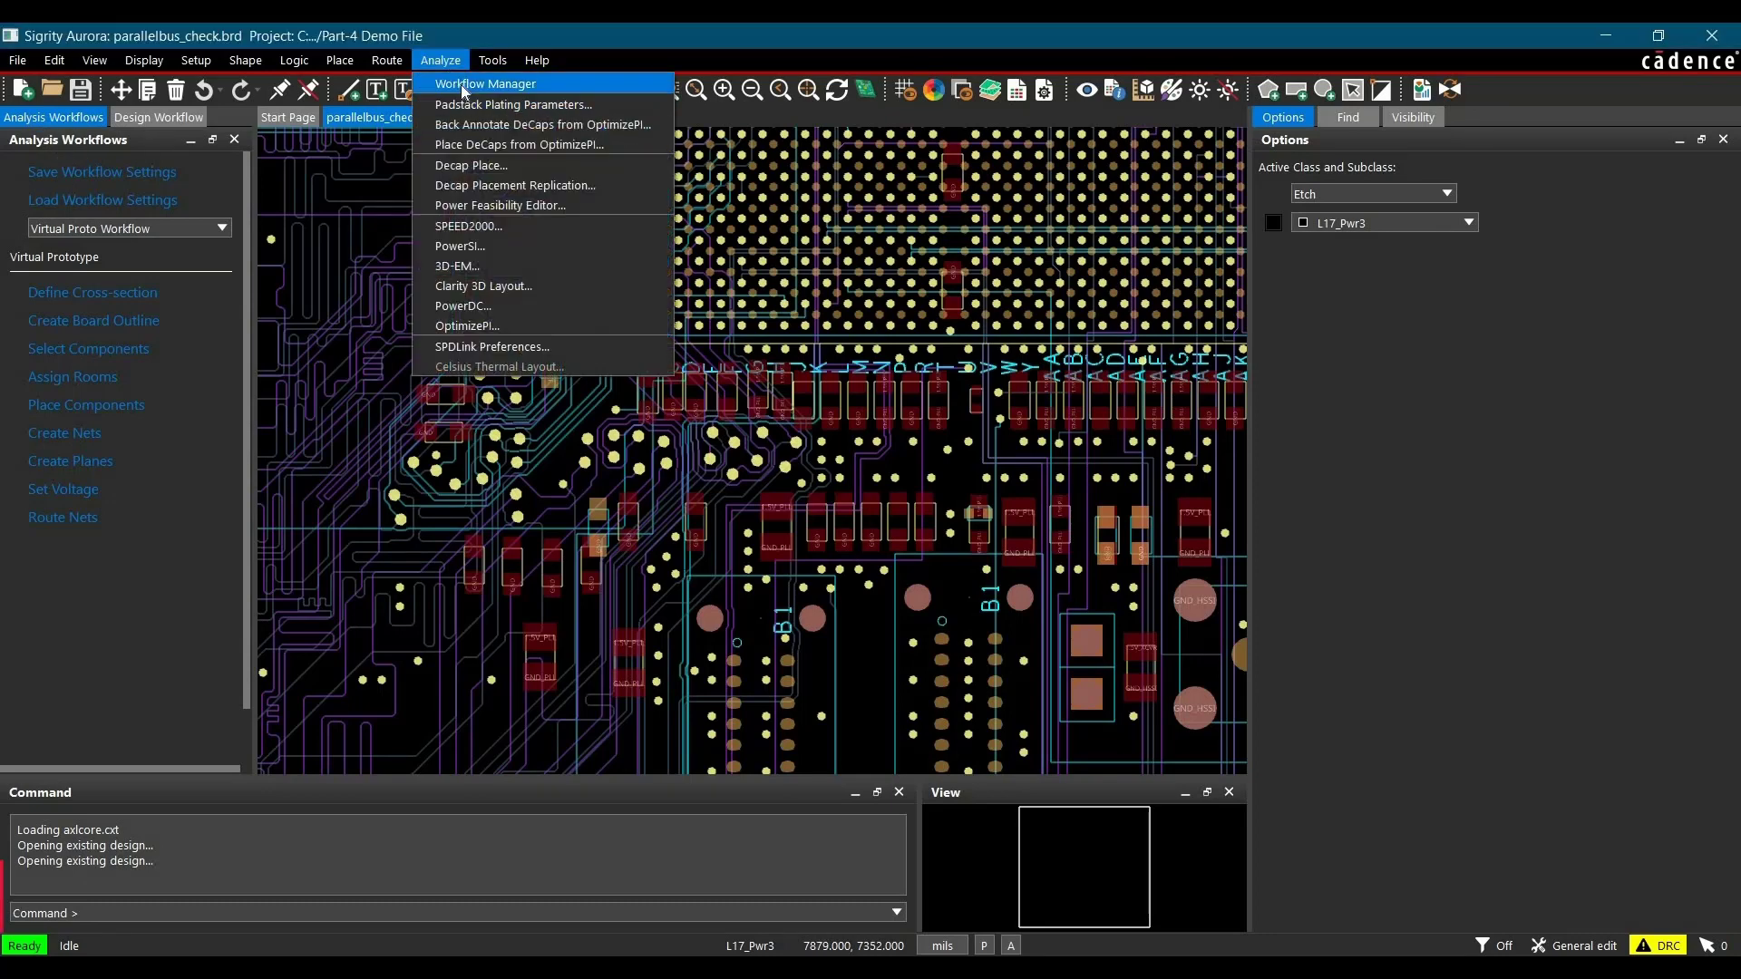
{"action": "left_click", "coordinate": [155, 227]}
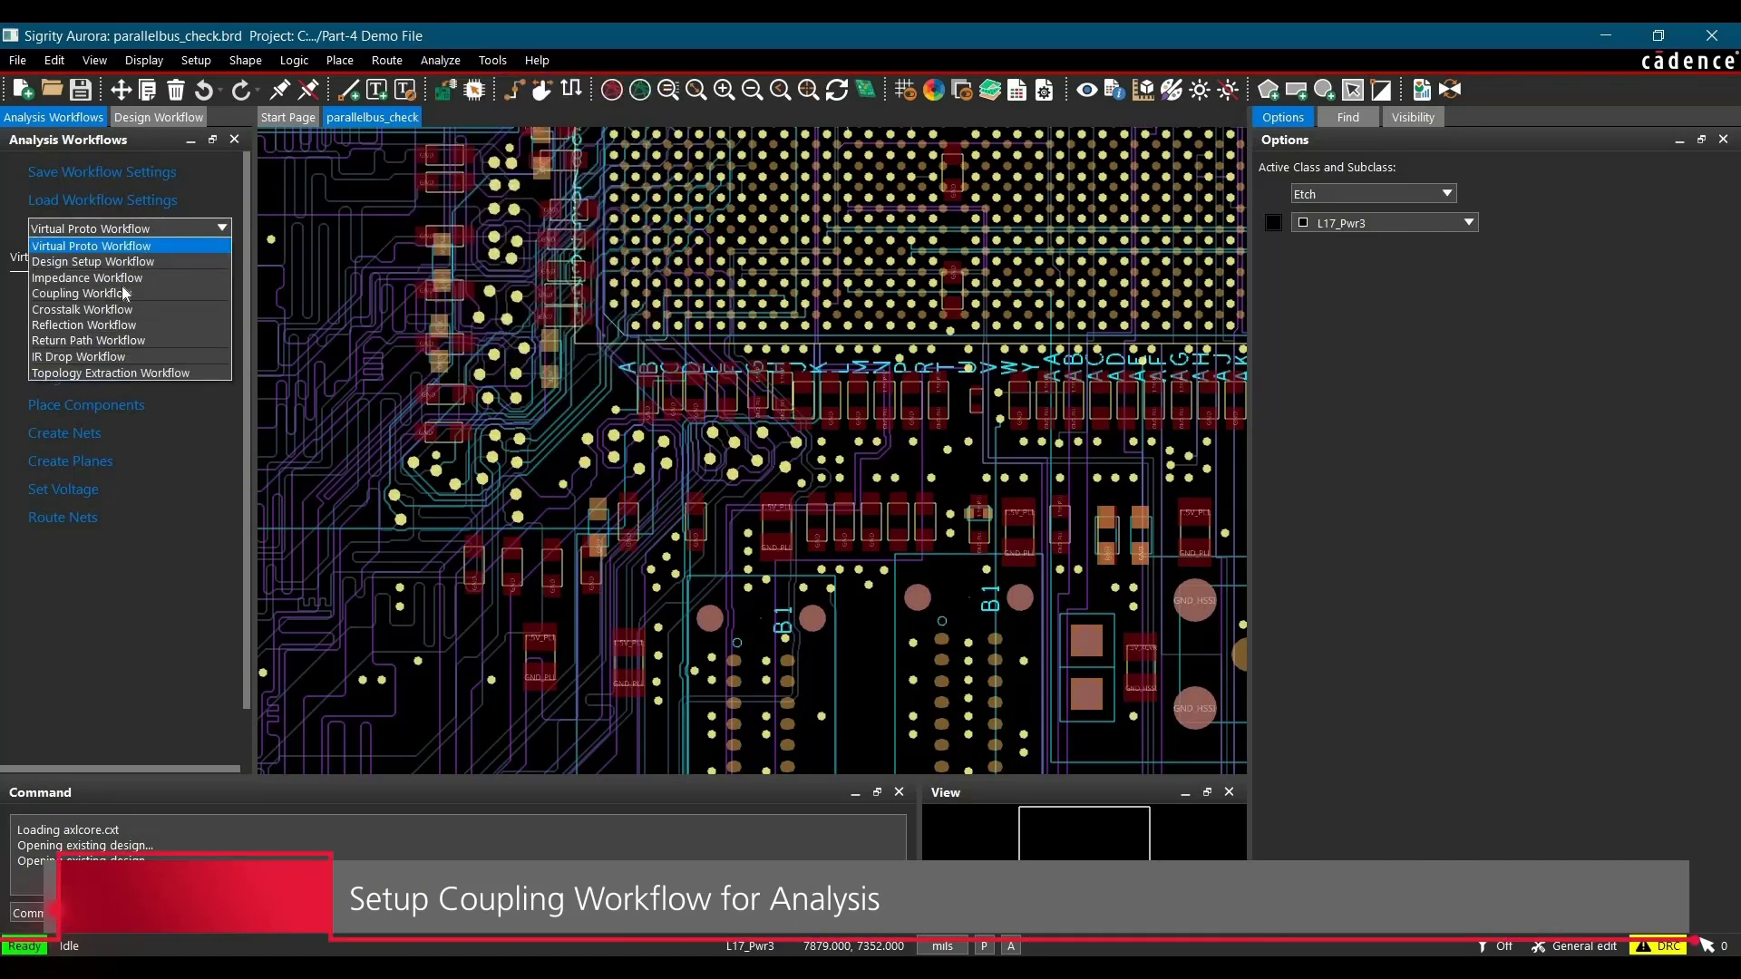
{"action": "left_click", "coordinate": [124, 293]}
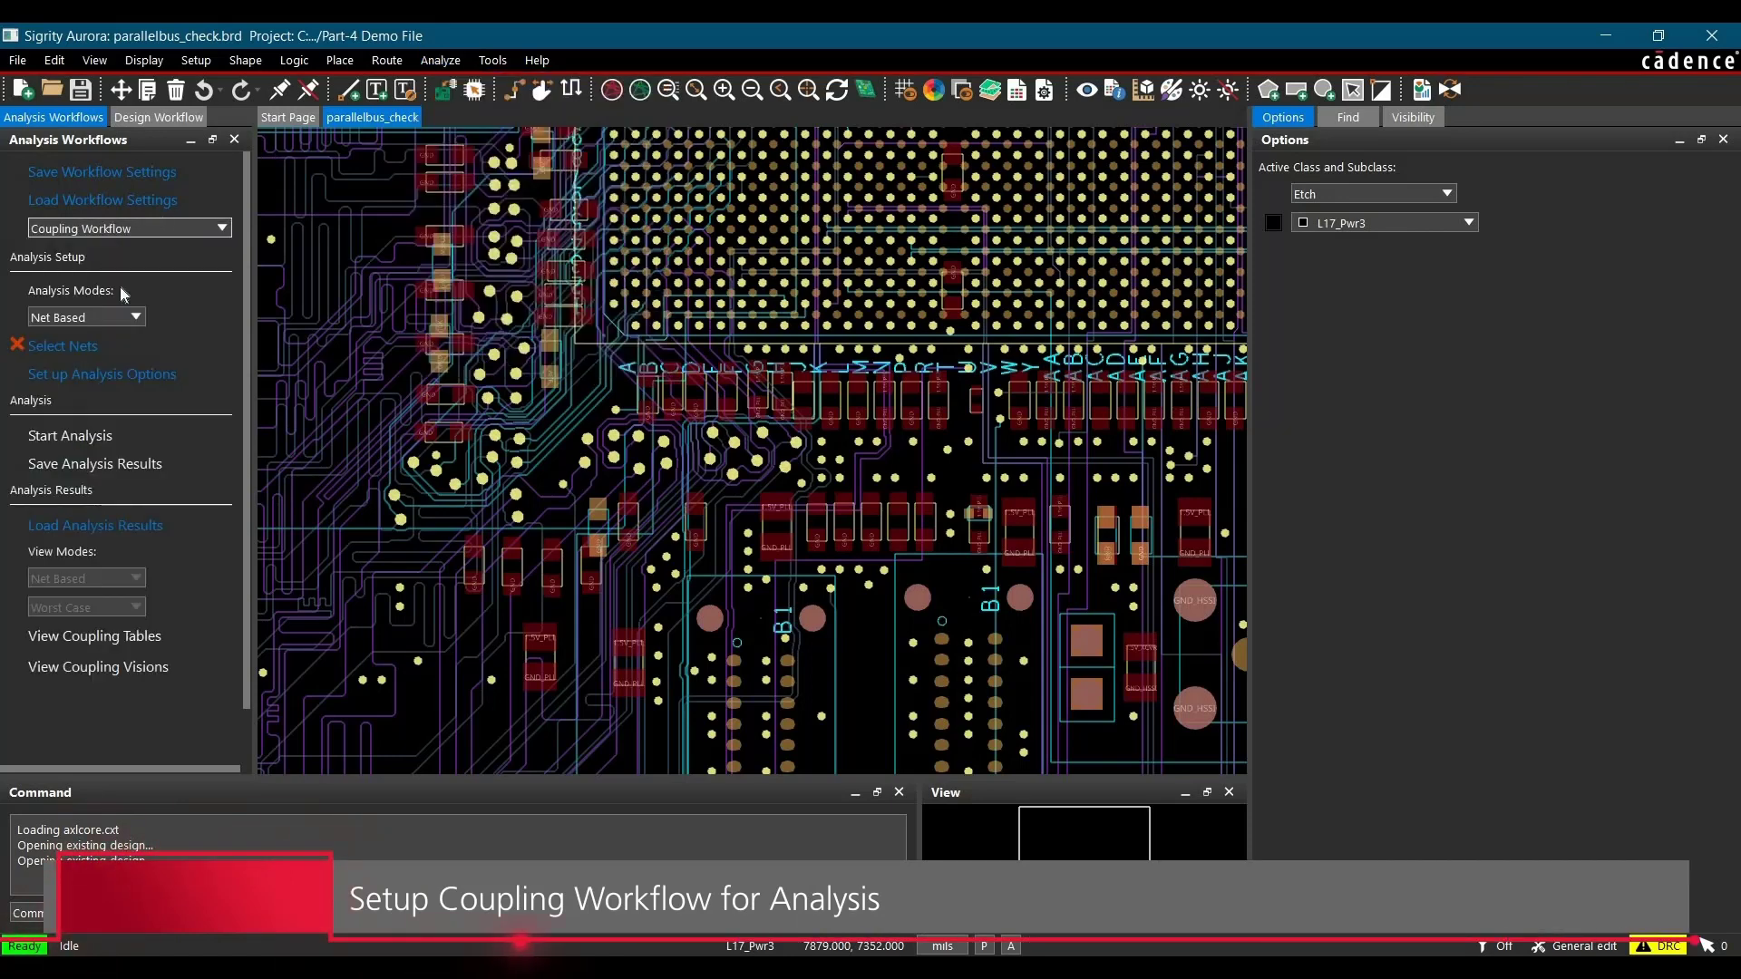
Step: Set the net selection to the Hierarchical view and add the PARALLELBUS_DATA bus as the nets to analyze
{"action": "left_click", "coordinate": [77, 356]}
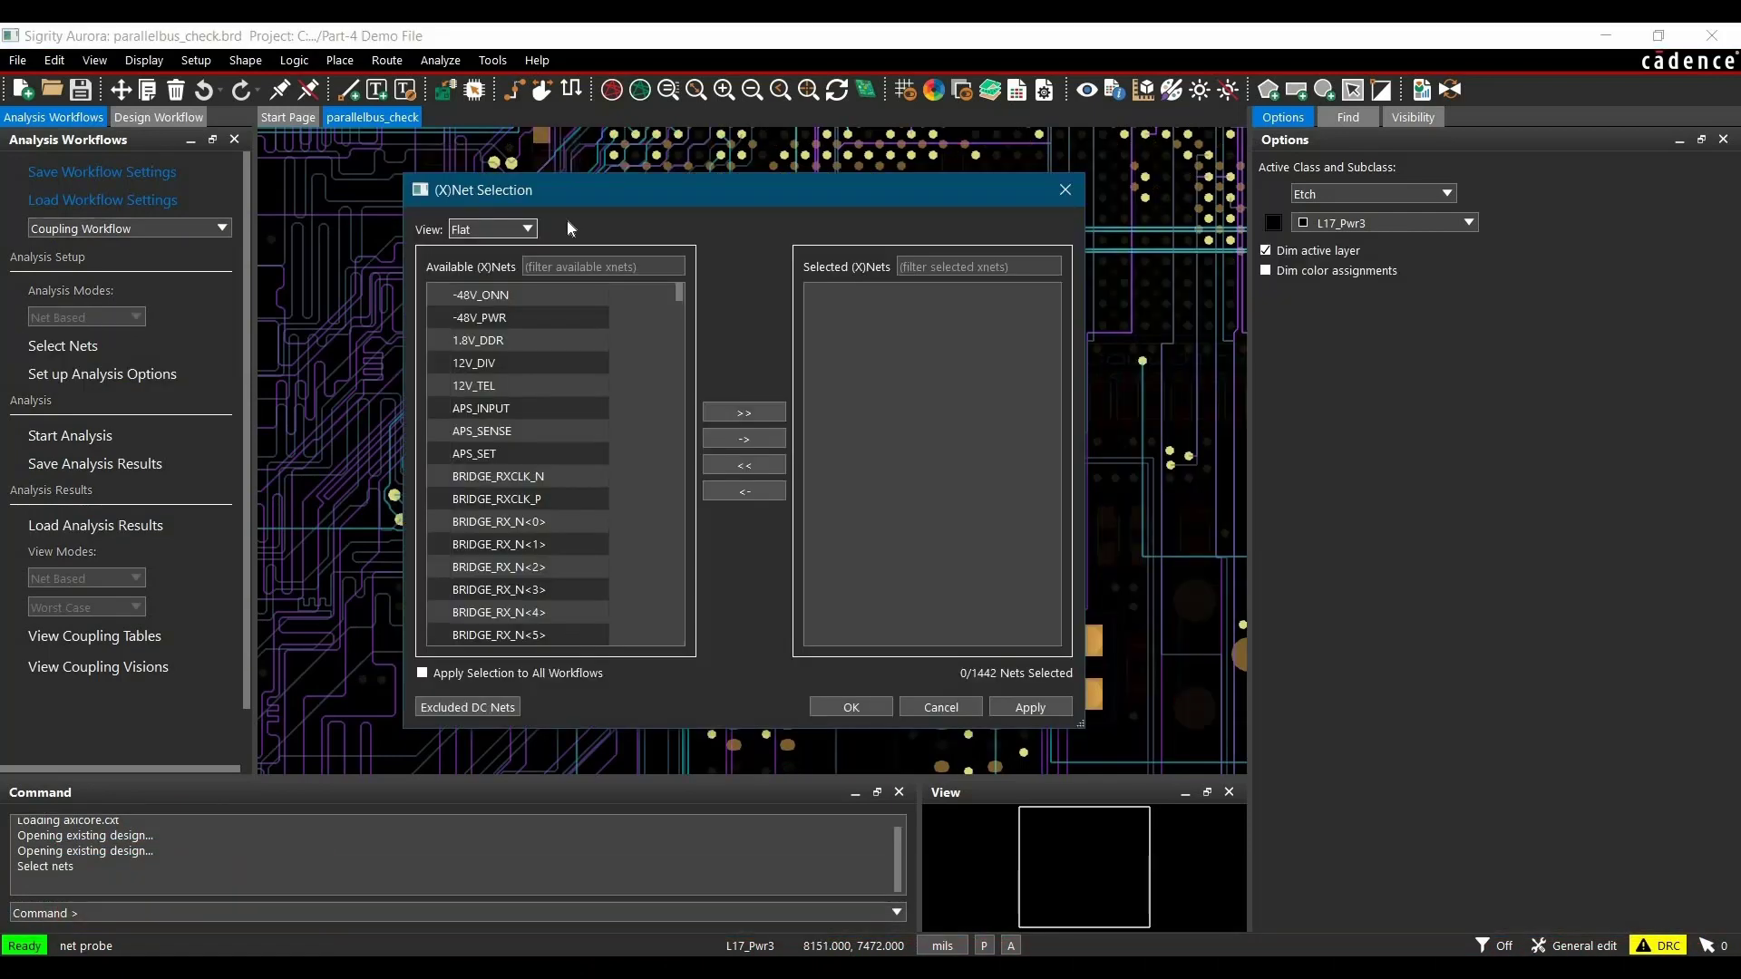
{"action": "left_click", "coordinate": [464, 231]}
{"action": "left_click", "coordinate": [465, 262]}
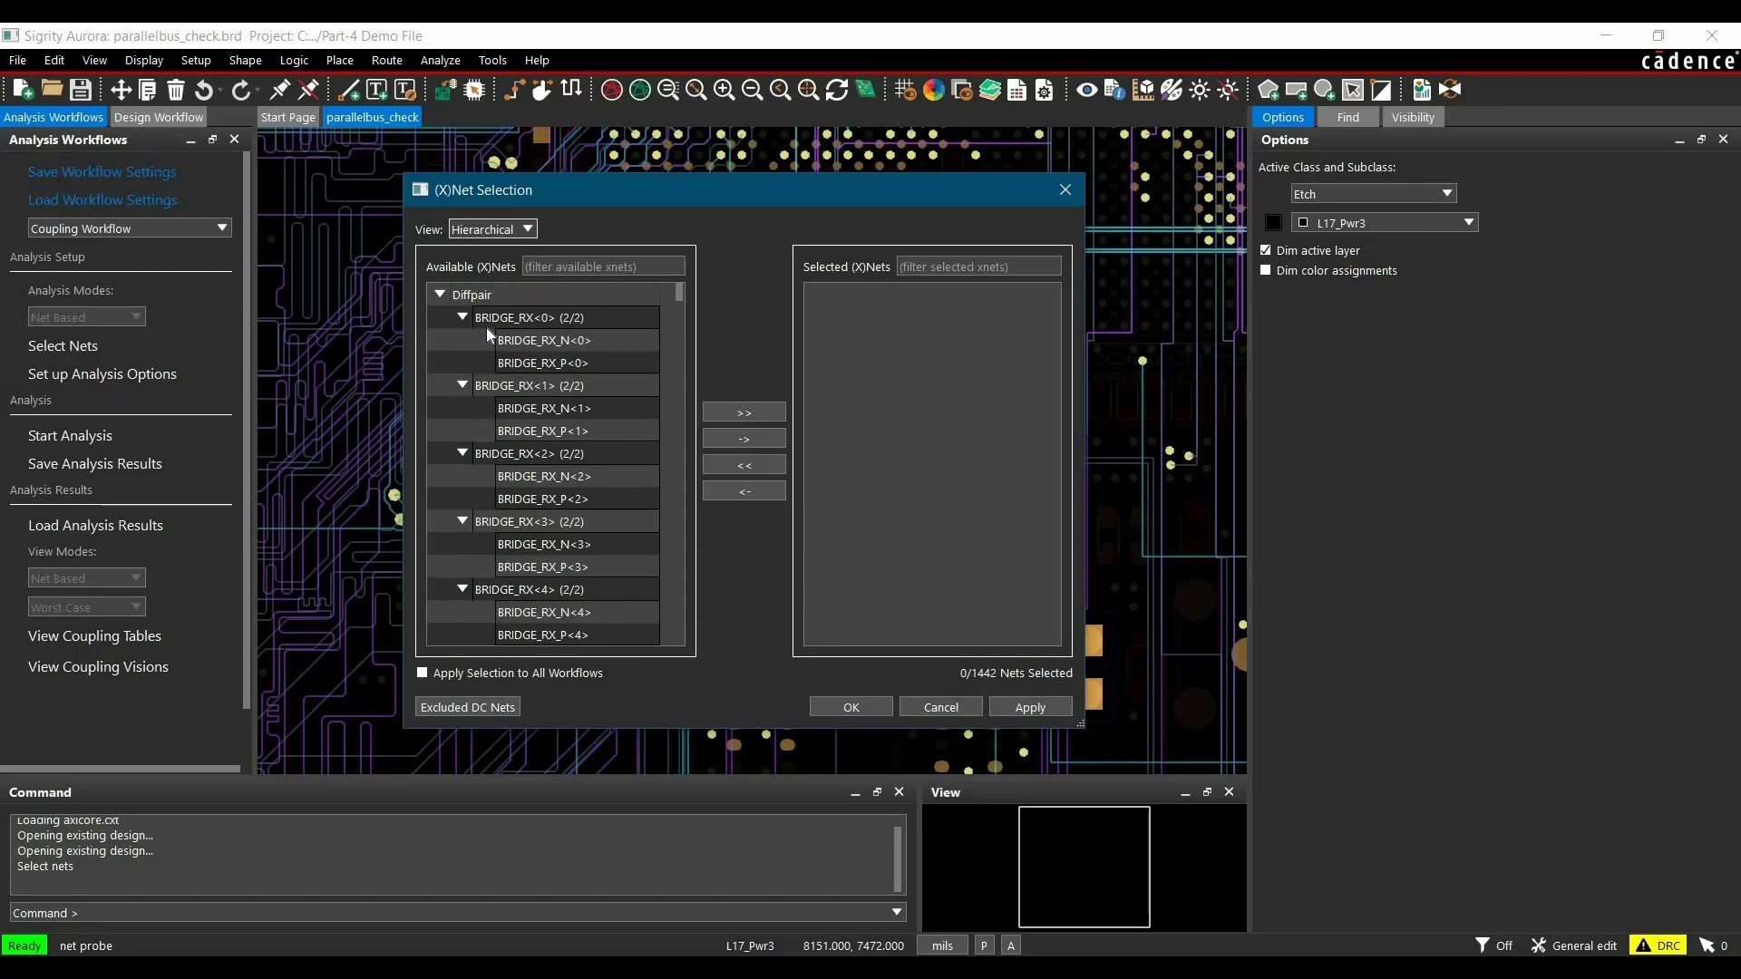
{"action": "left_click", "coordinate": [440, 296]}
{"action": "left_click", "coordinate": [440, 316]}
{"action": "scroll", "coordinate": [562, 412], "scroll_direction": "down", "scroll_amount": 10}
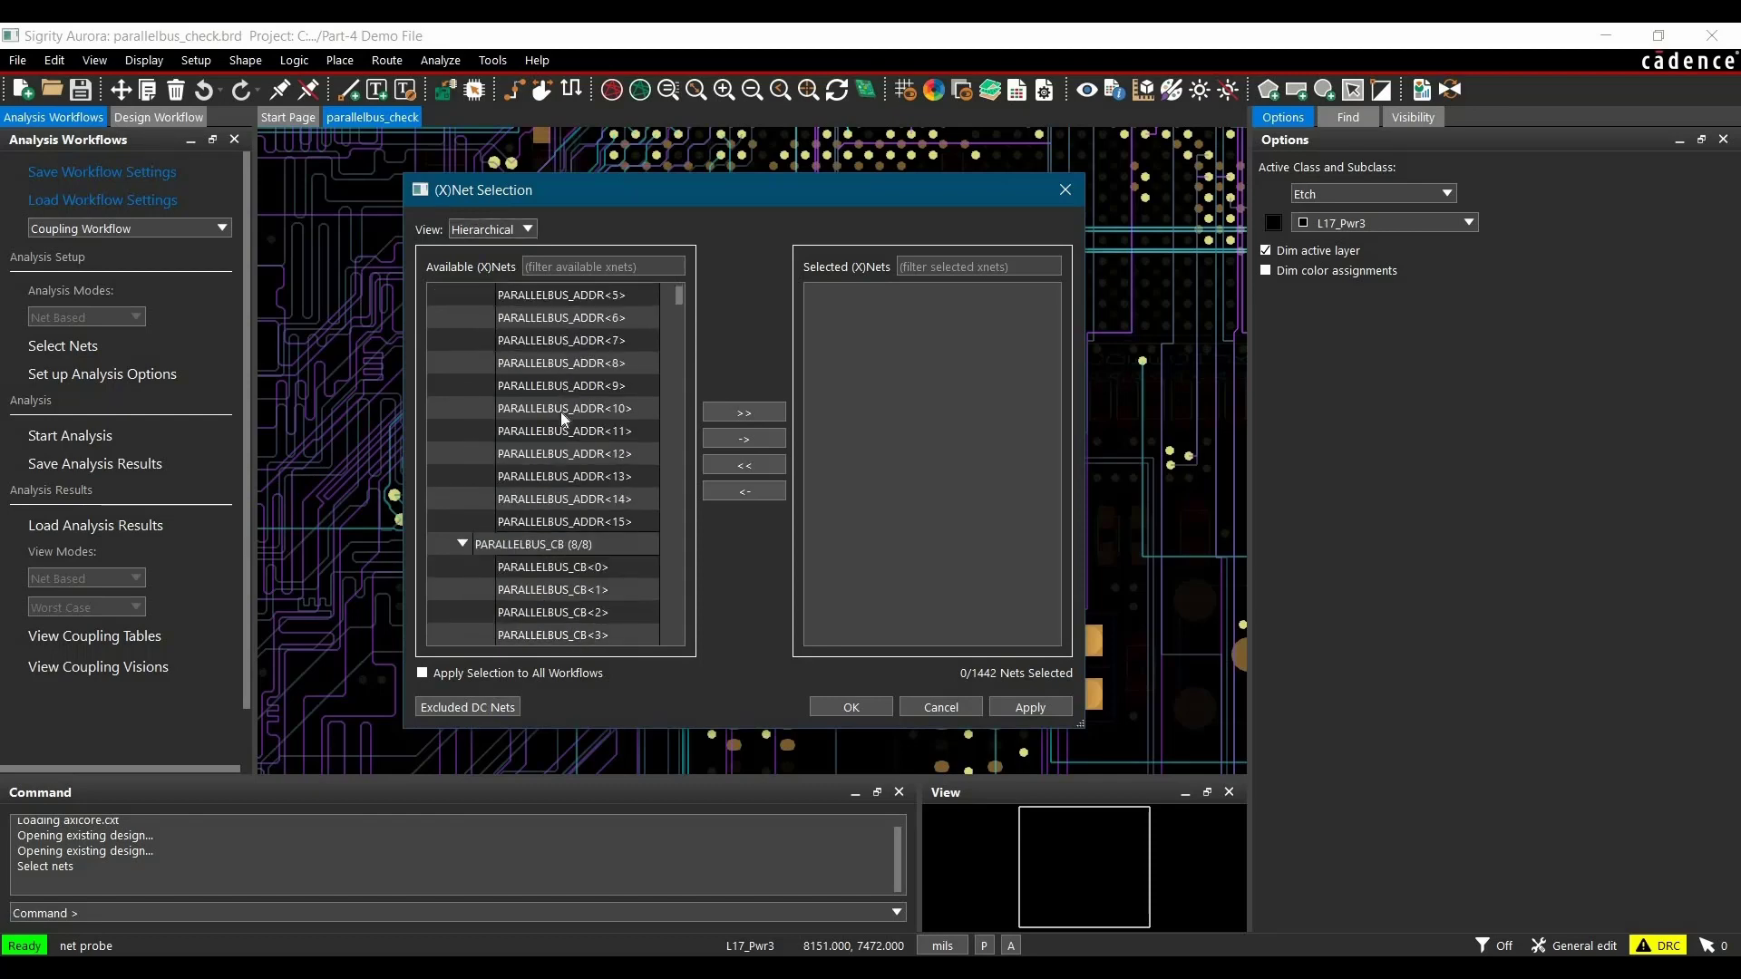
{"action": "left_click", "coordinate": [549, 408]}
{"action": "left_click", "coordinate": [735, 441]}
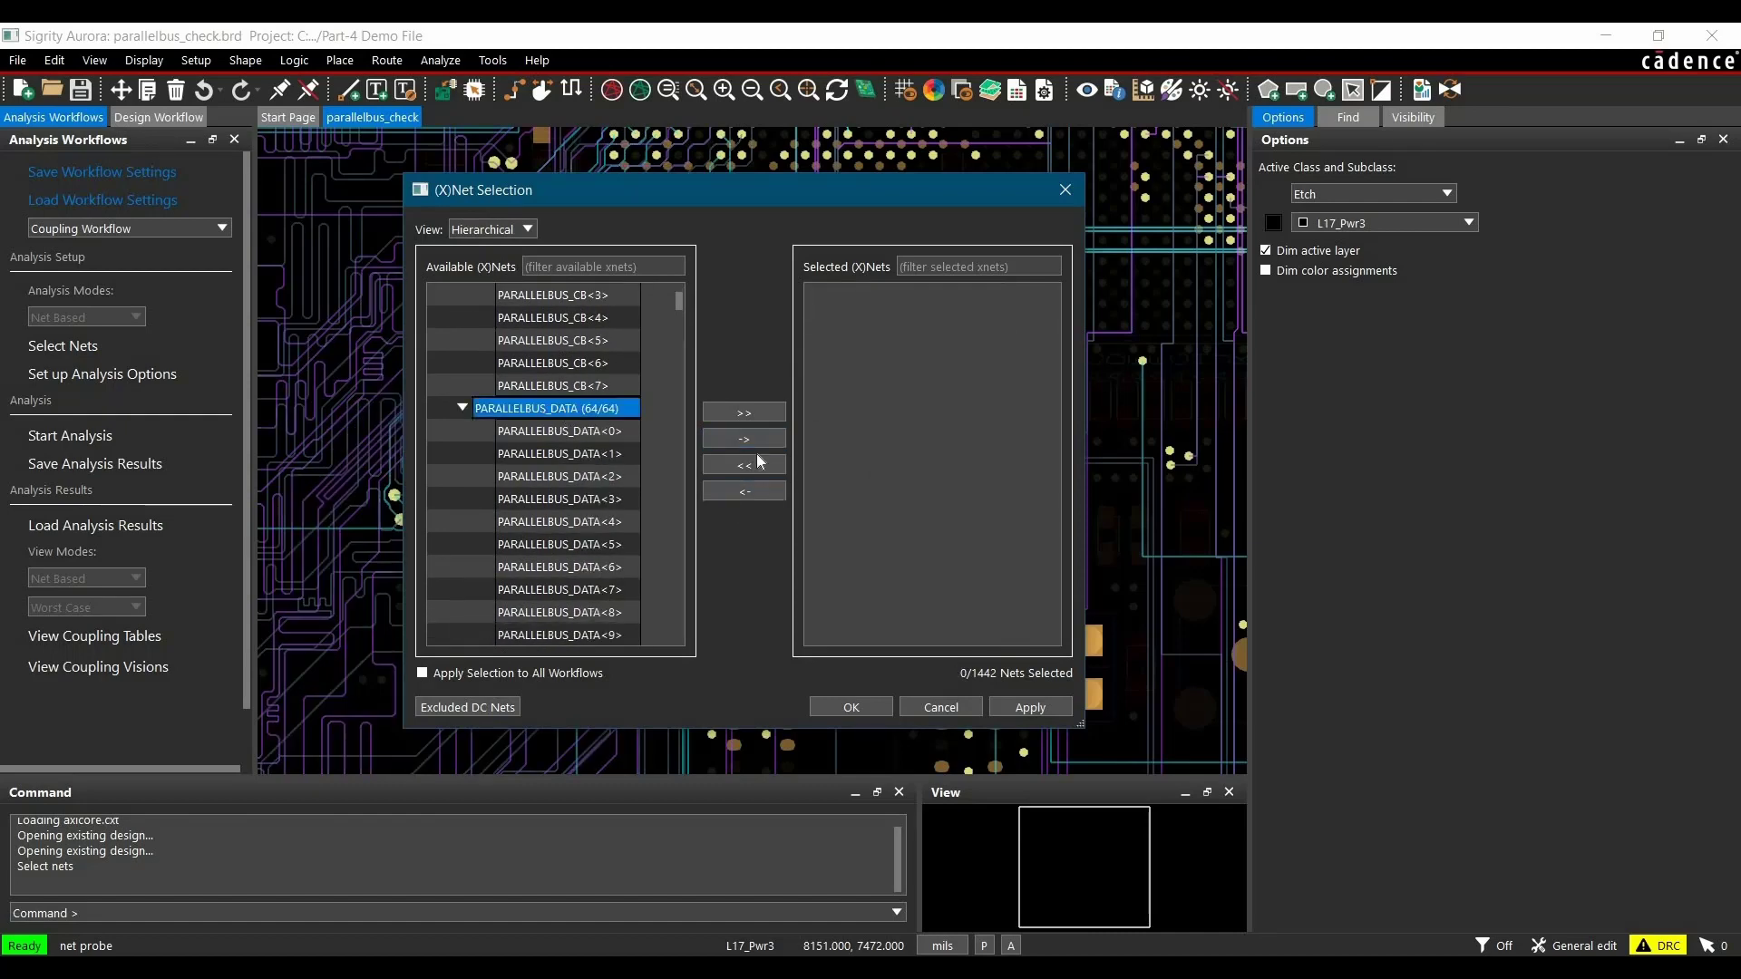
{"action": "left_click", "coordinate": [742, 442]}
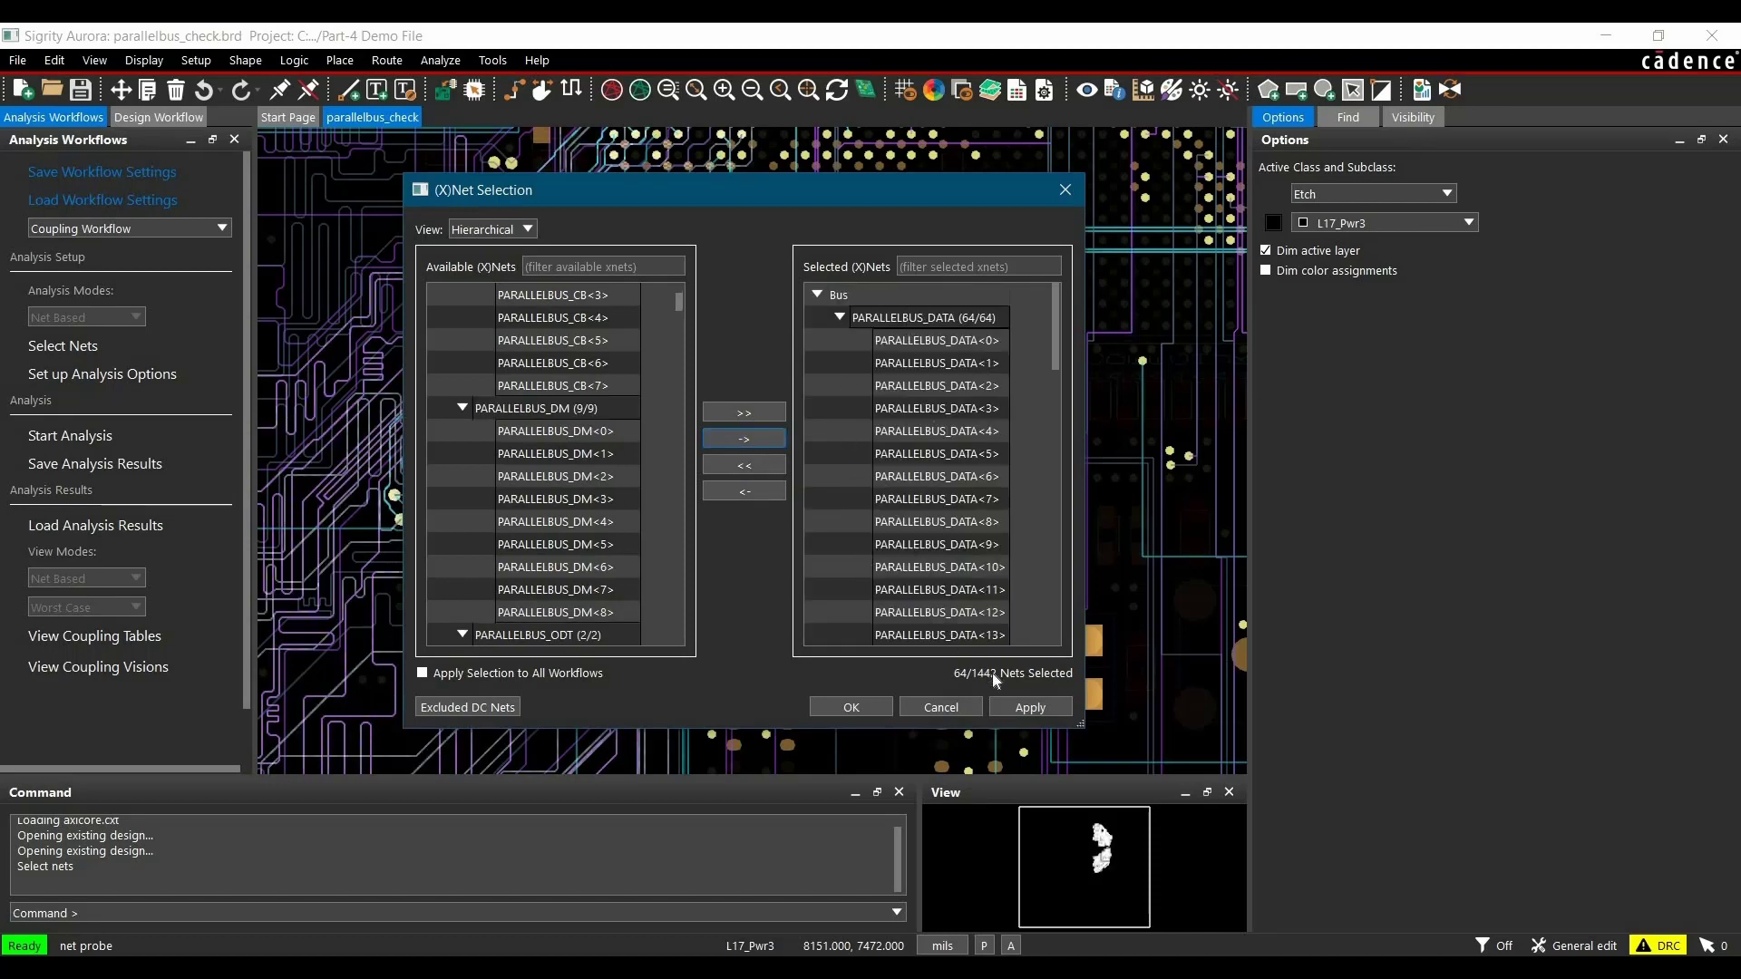
{"action": "left_click", "coordinate": [1014, 711]}
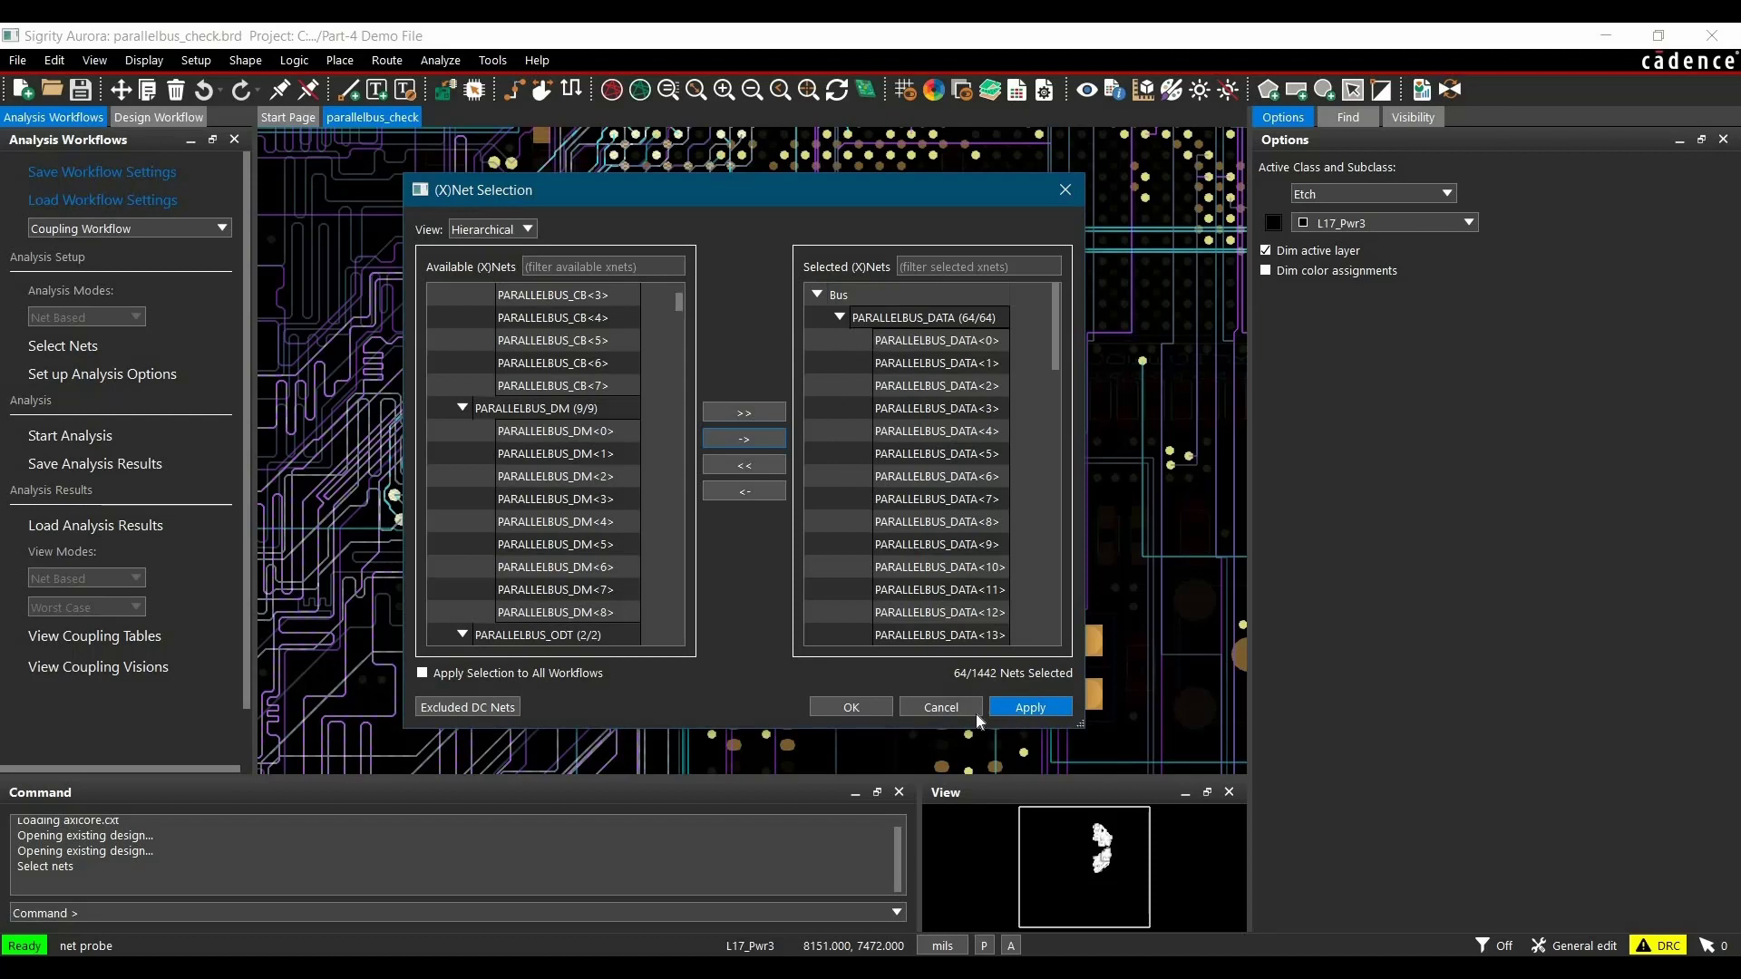
{"action": "left_click", "coordinate": [850, 707]}
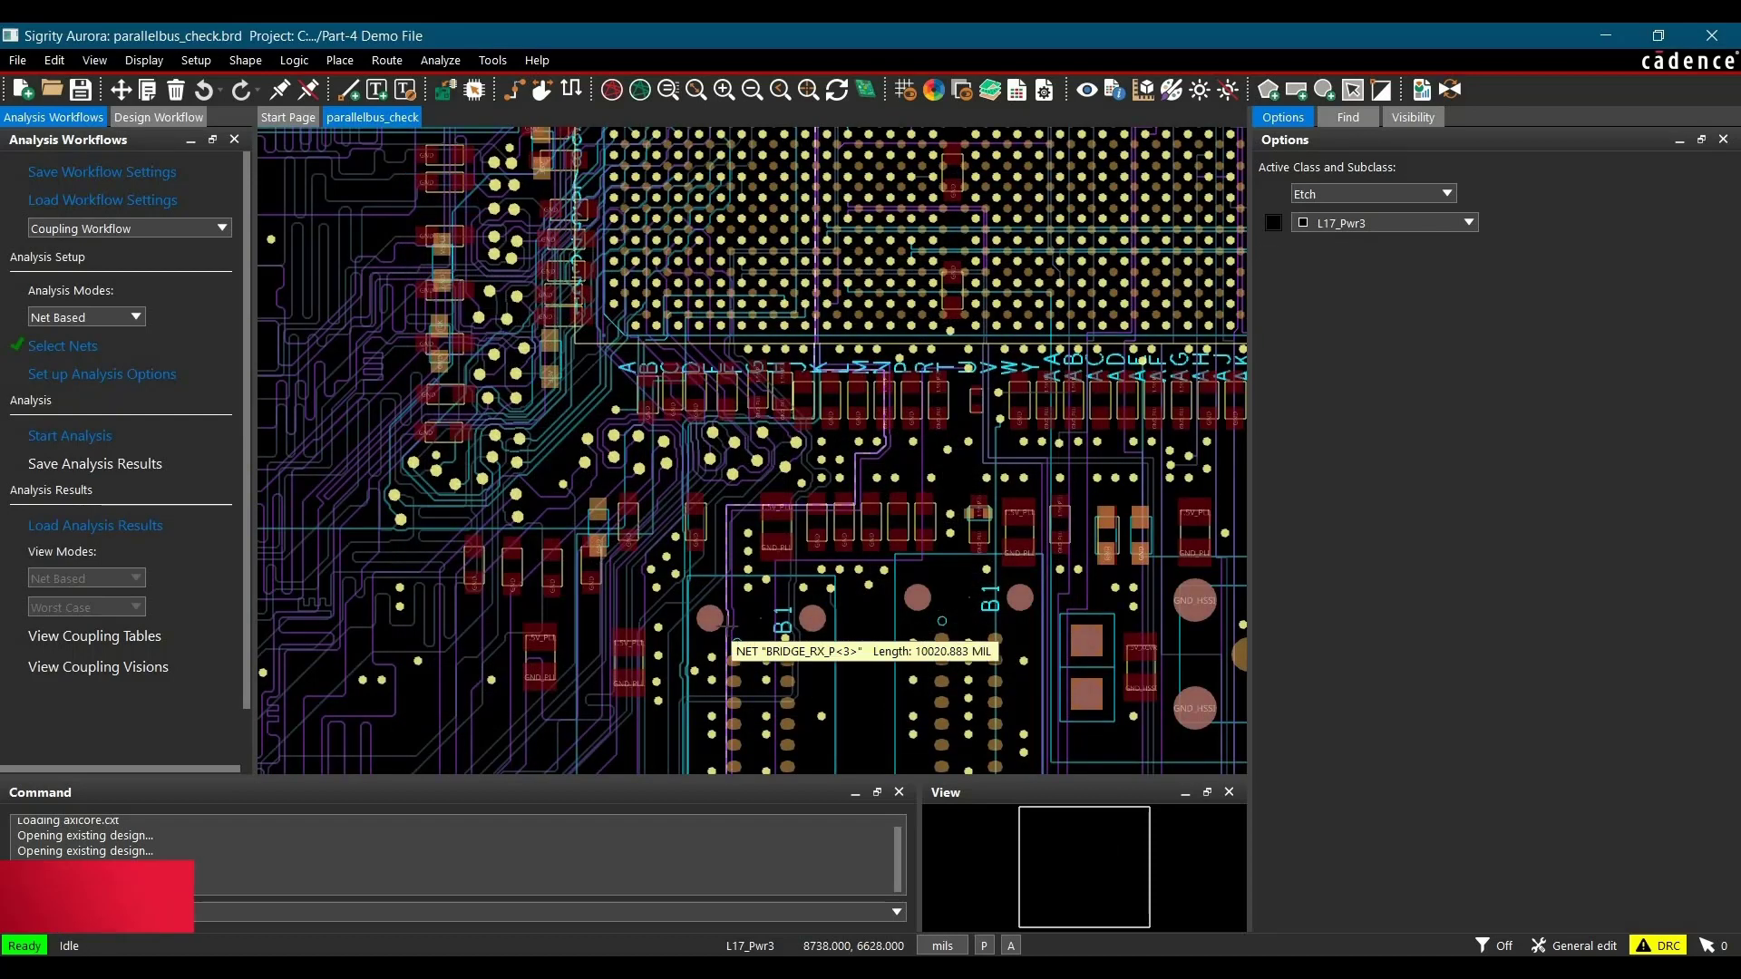
Step: Run the coupling analysis and open the coupling tables
{"action": "left_click", "coordinate": [77, 438]}
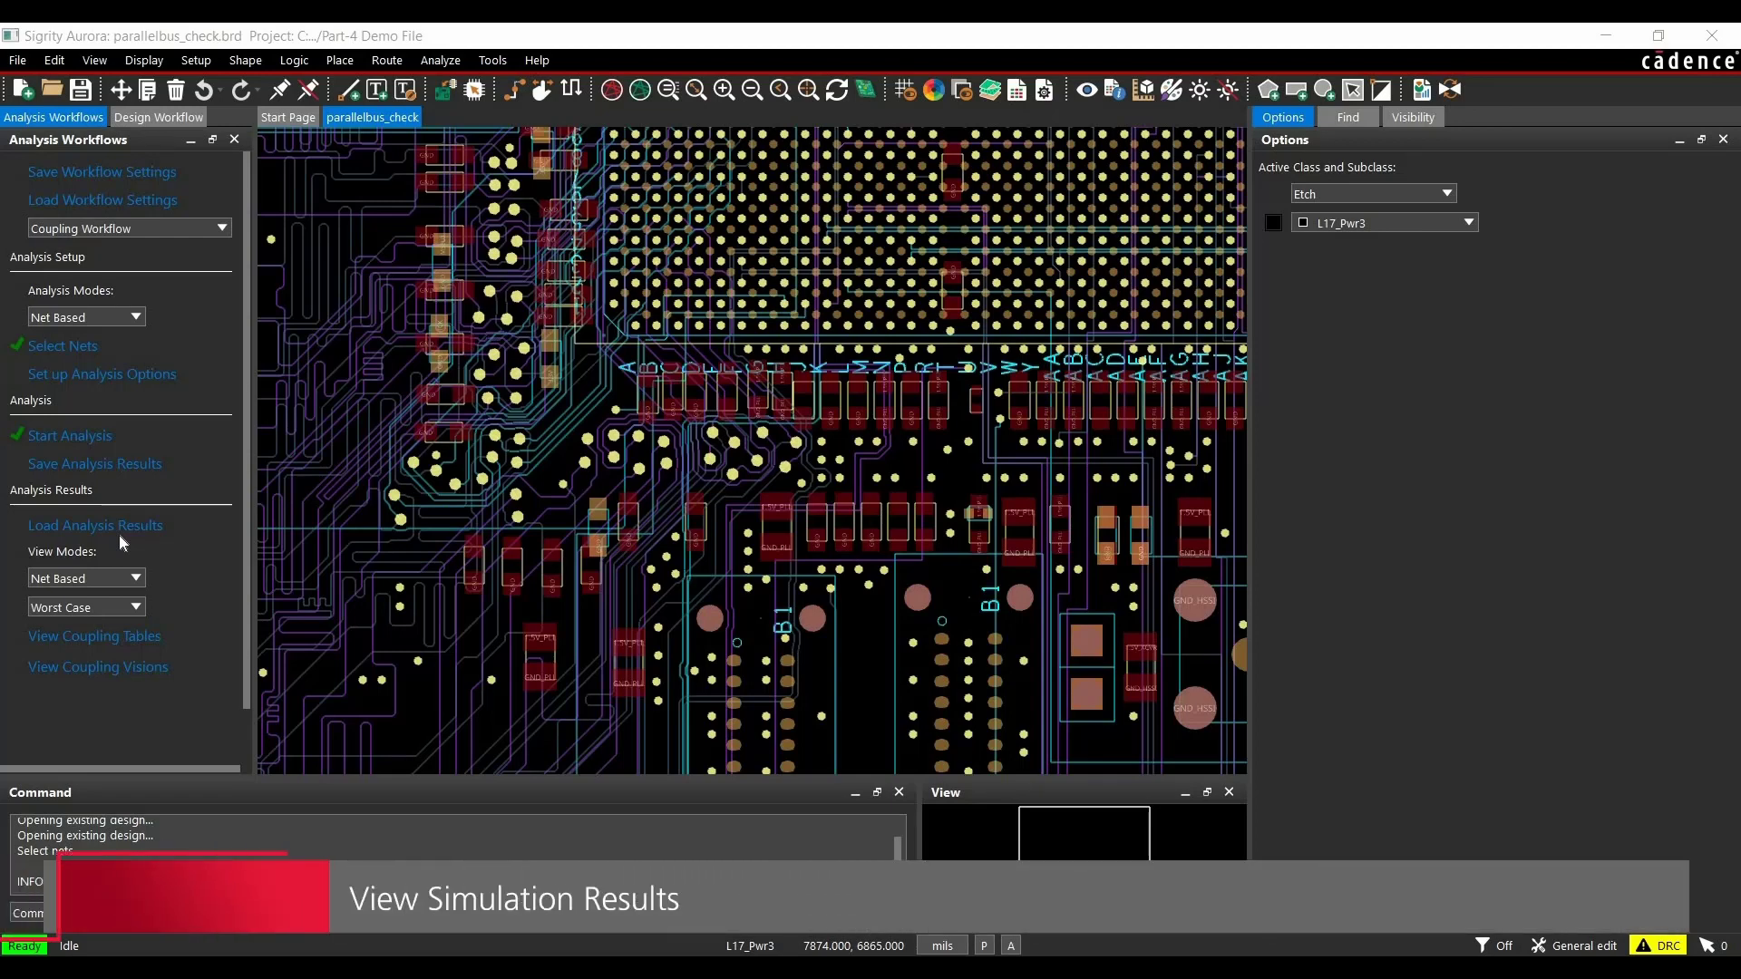
{"action": "left_click", "coordinate": [56, 639]}
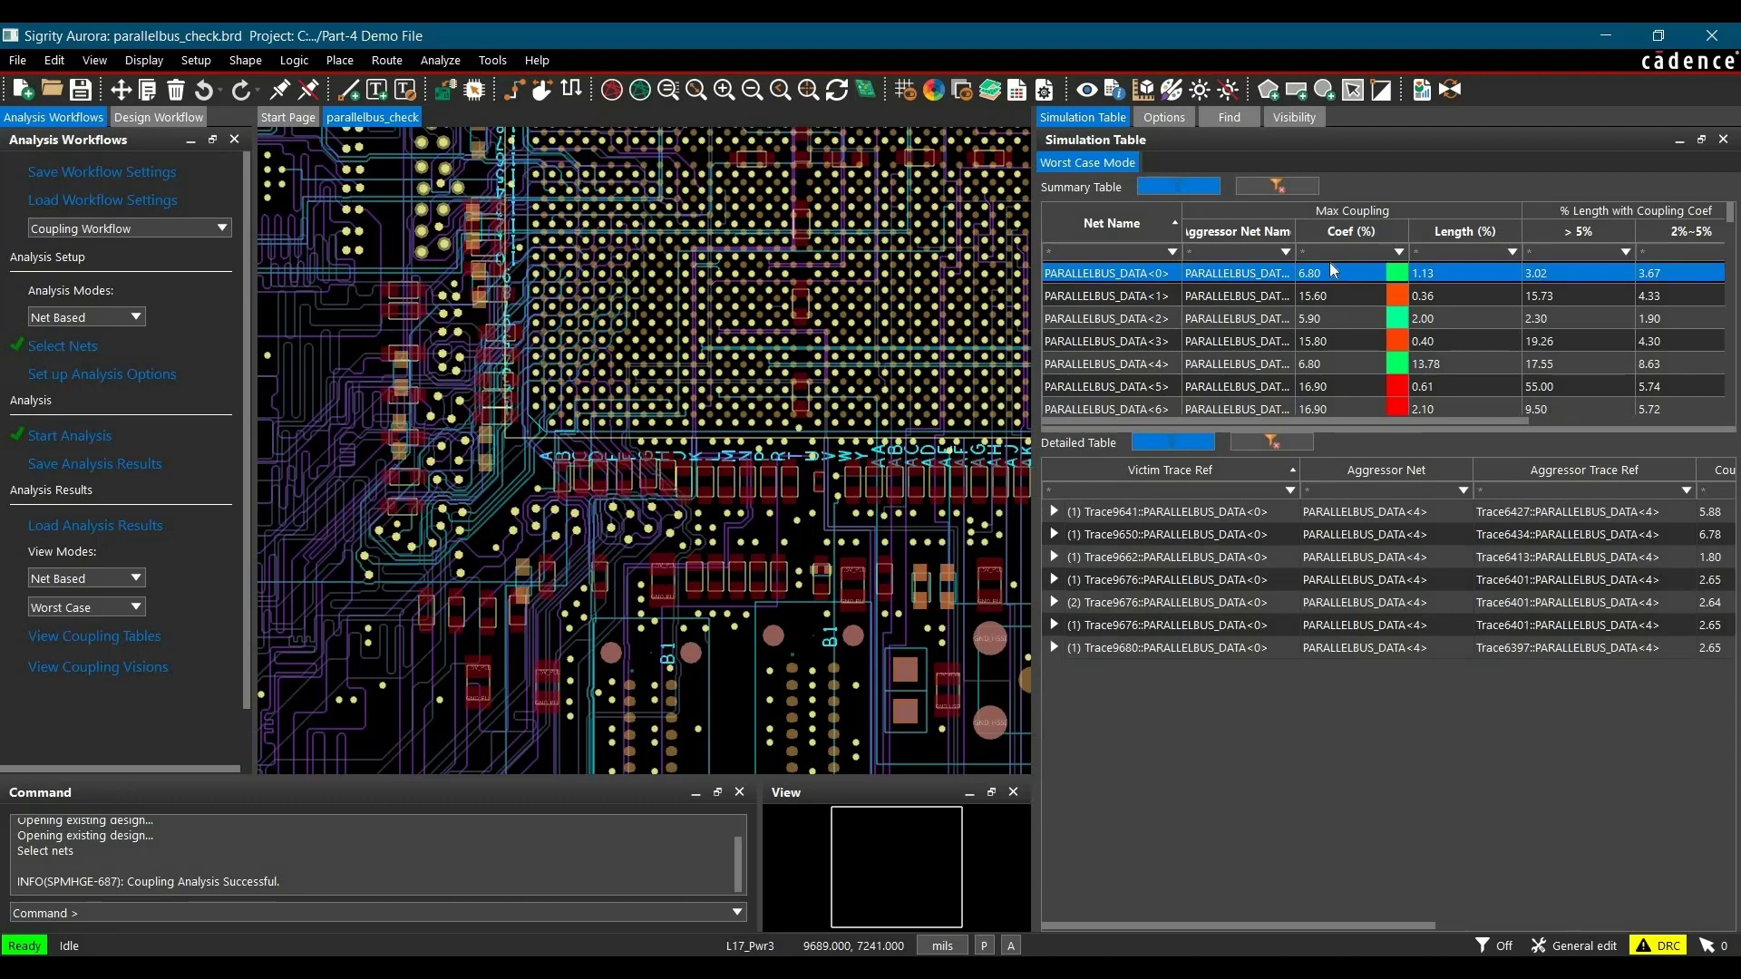
Step: Sort the summary table by max coupling coefficient in descending order and widen the Aggressor Net Name column
{"action": "left_click", "coordinate": [1324, 233]}
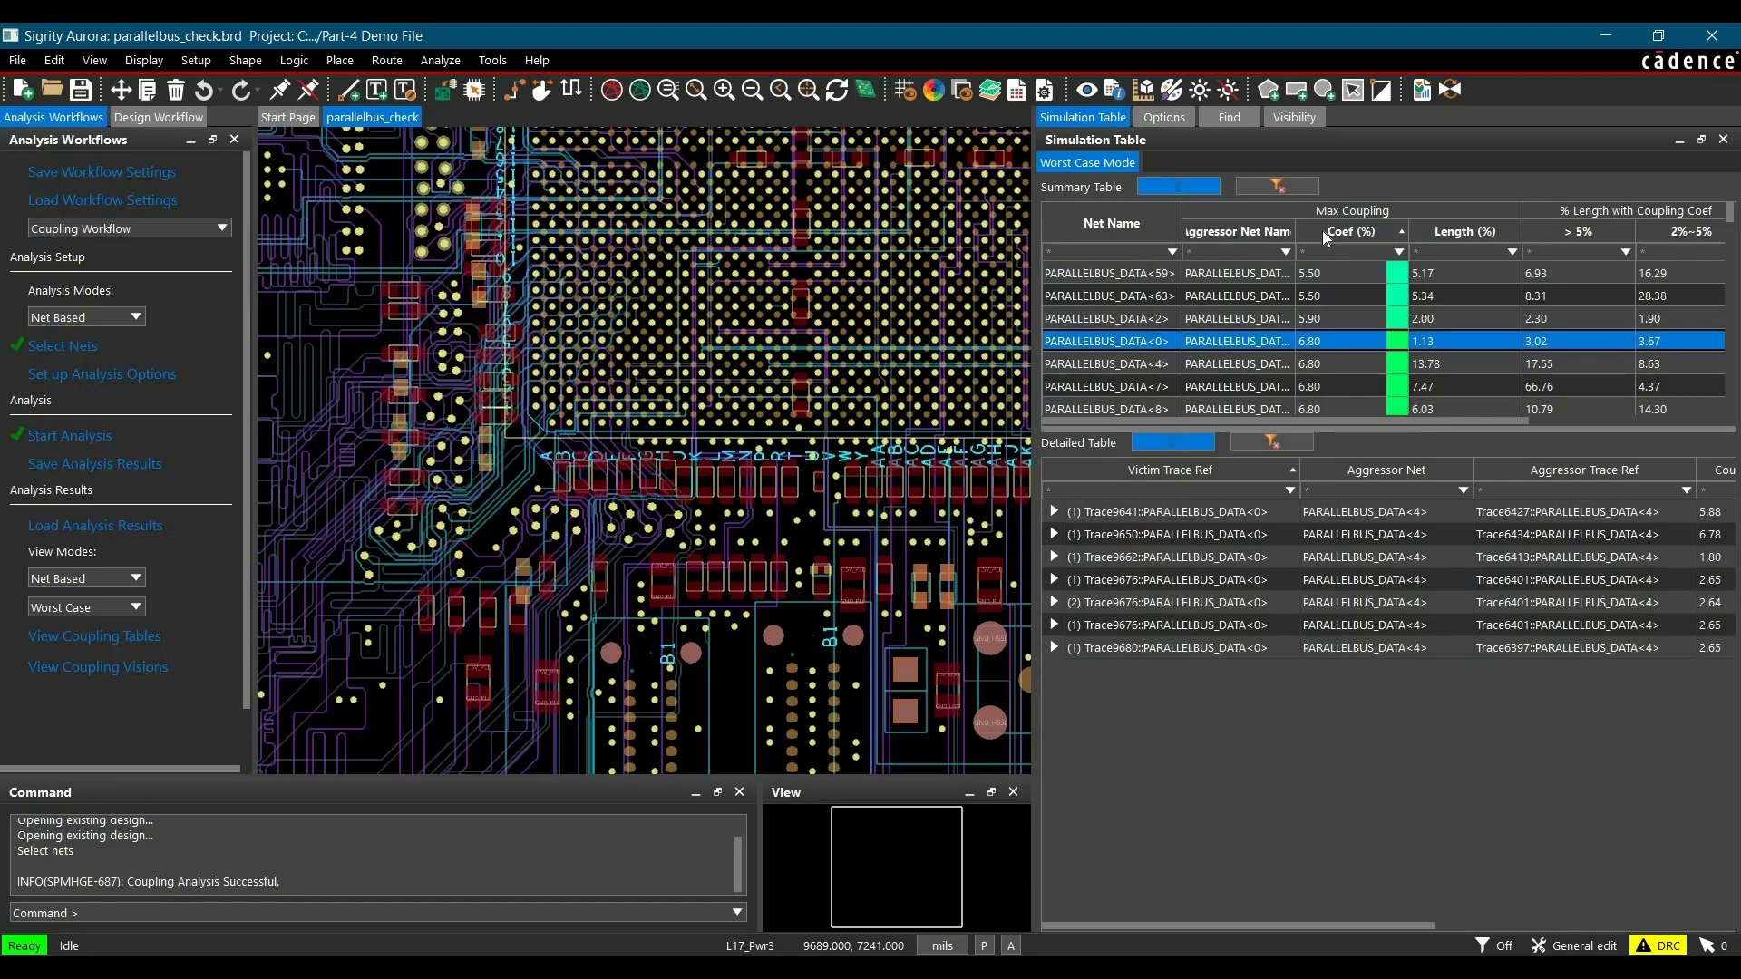
{"action": "left_click", "coordinate": [1324, 233]}
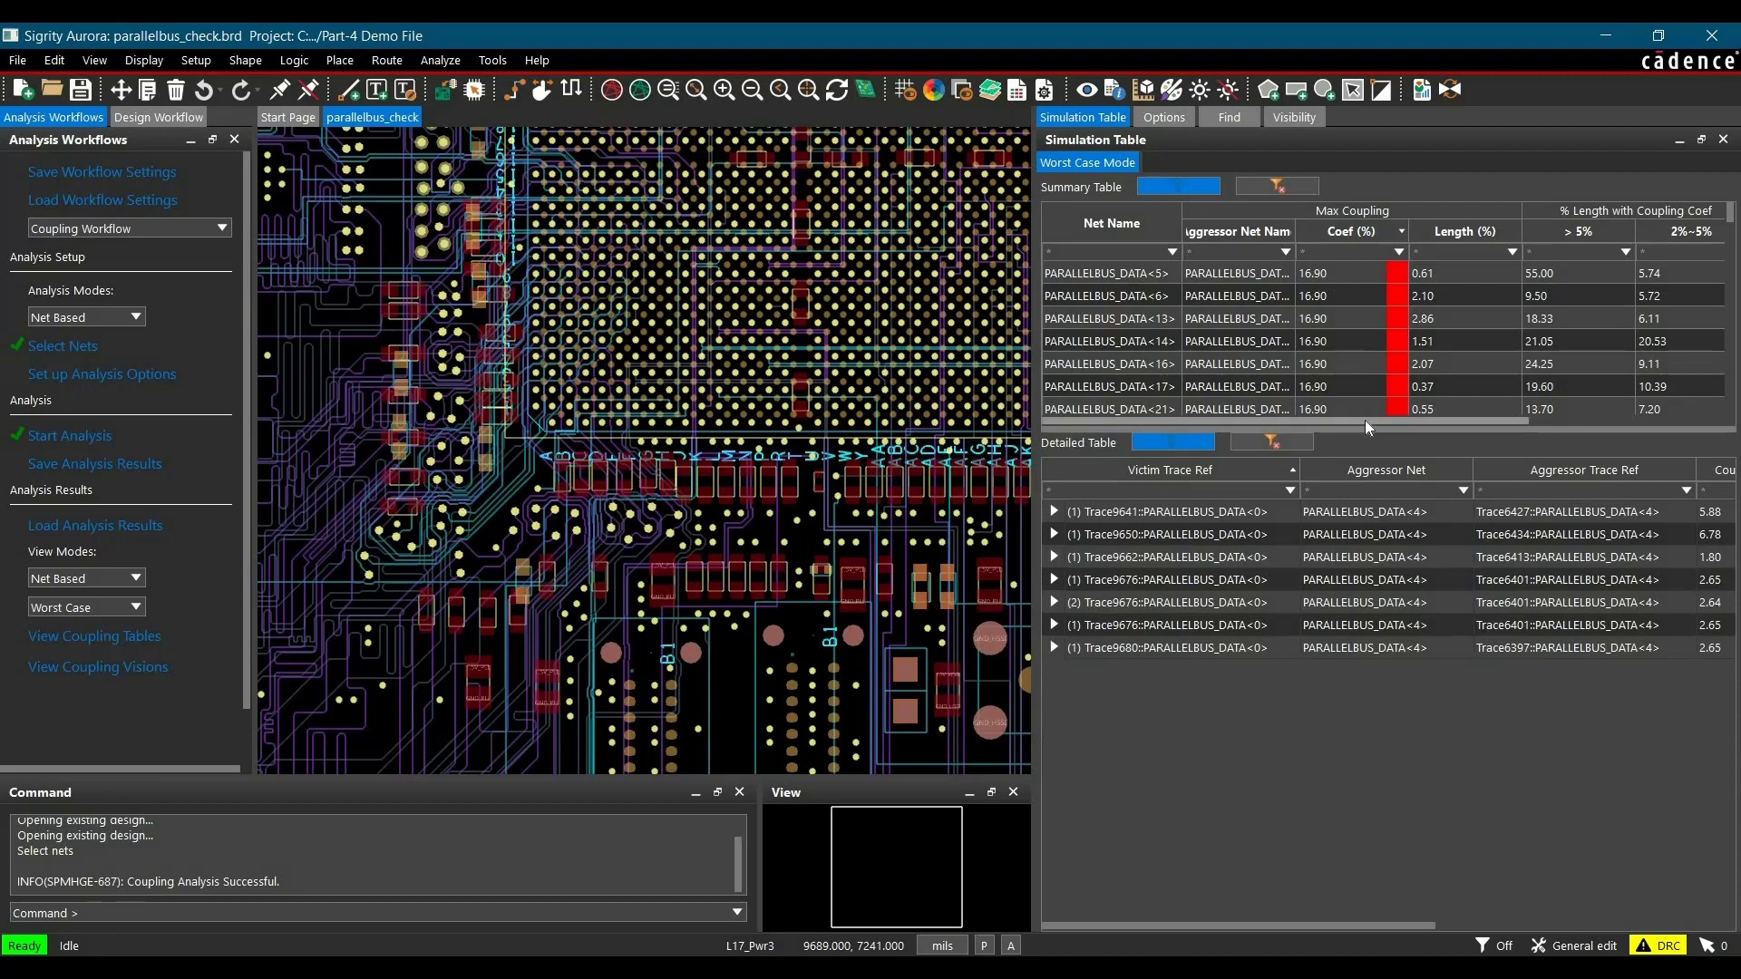
{"action": "left_click_drag", "start_coordinate": [1340, 419], "coordinate": [1217, 301]}
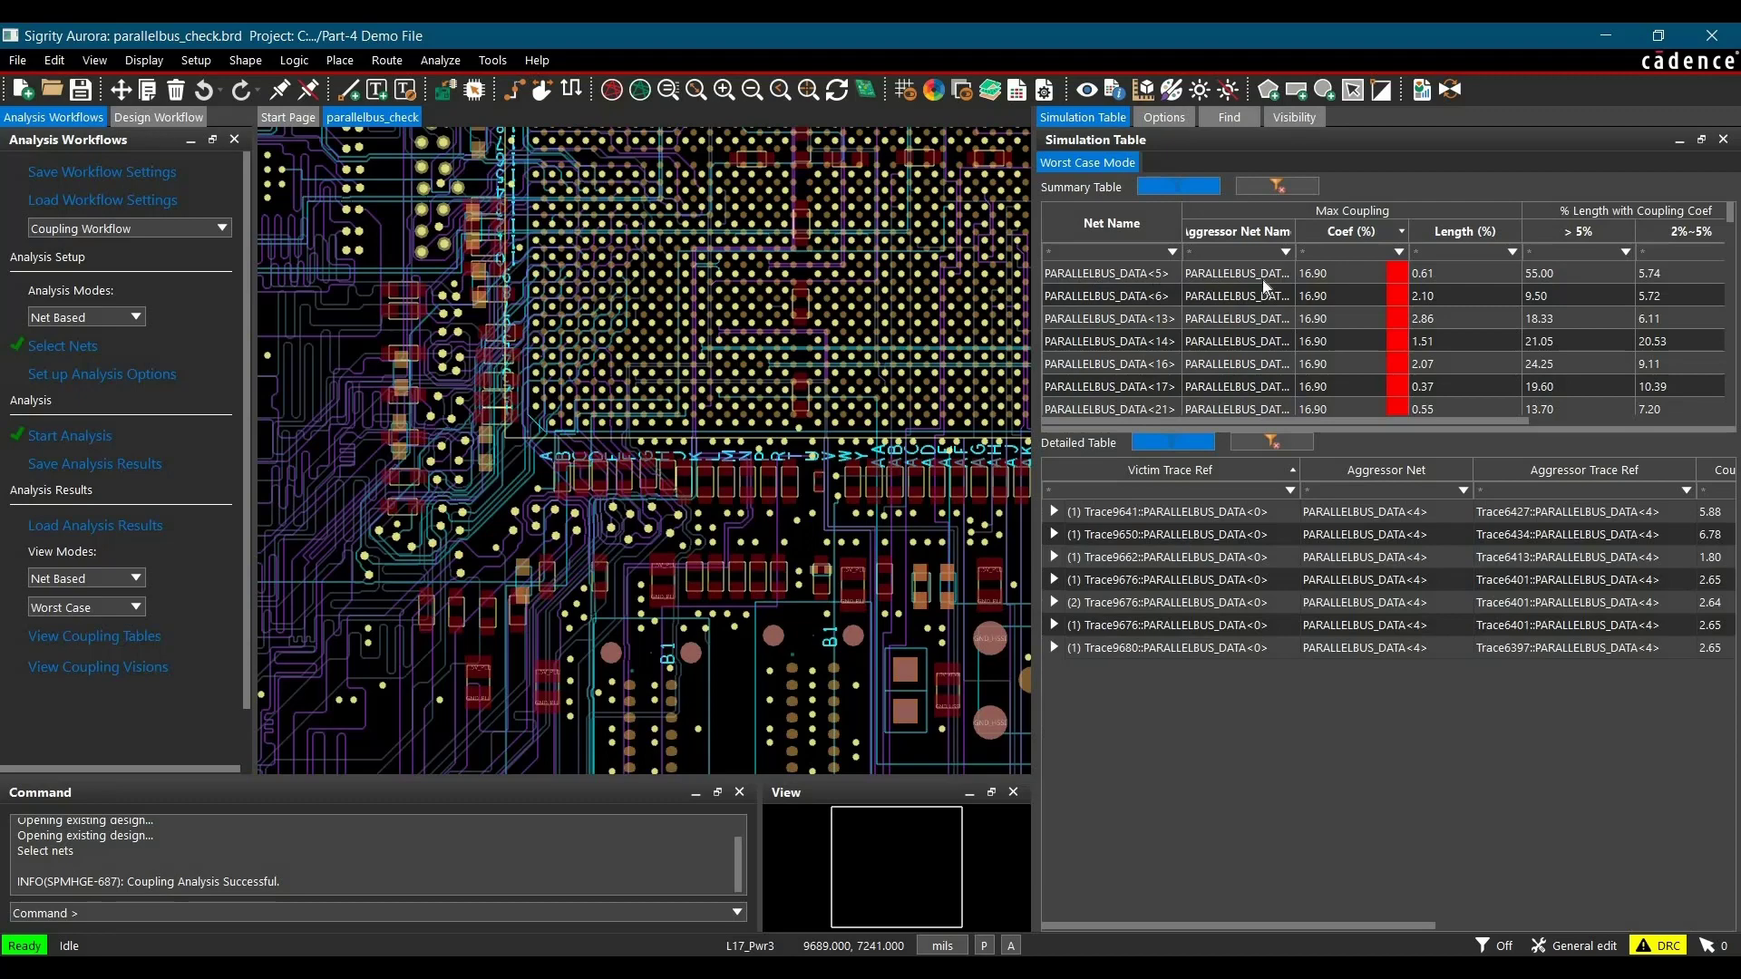
{"action": "left_click_drag", "start_coordinate": [1294, 226], "coordinate": [1399, 229]}
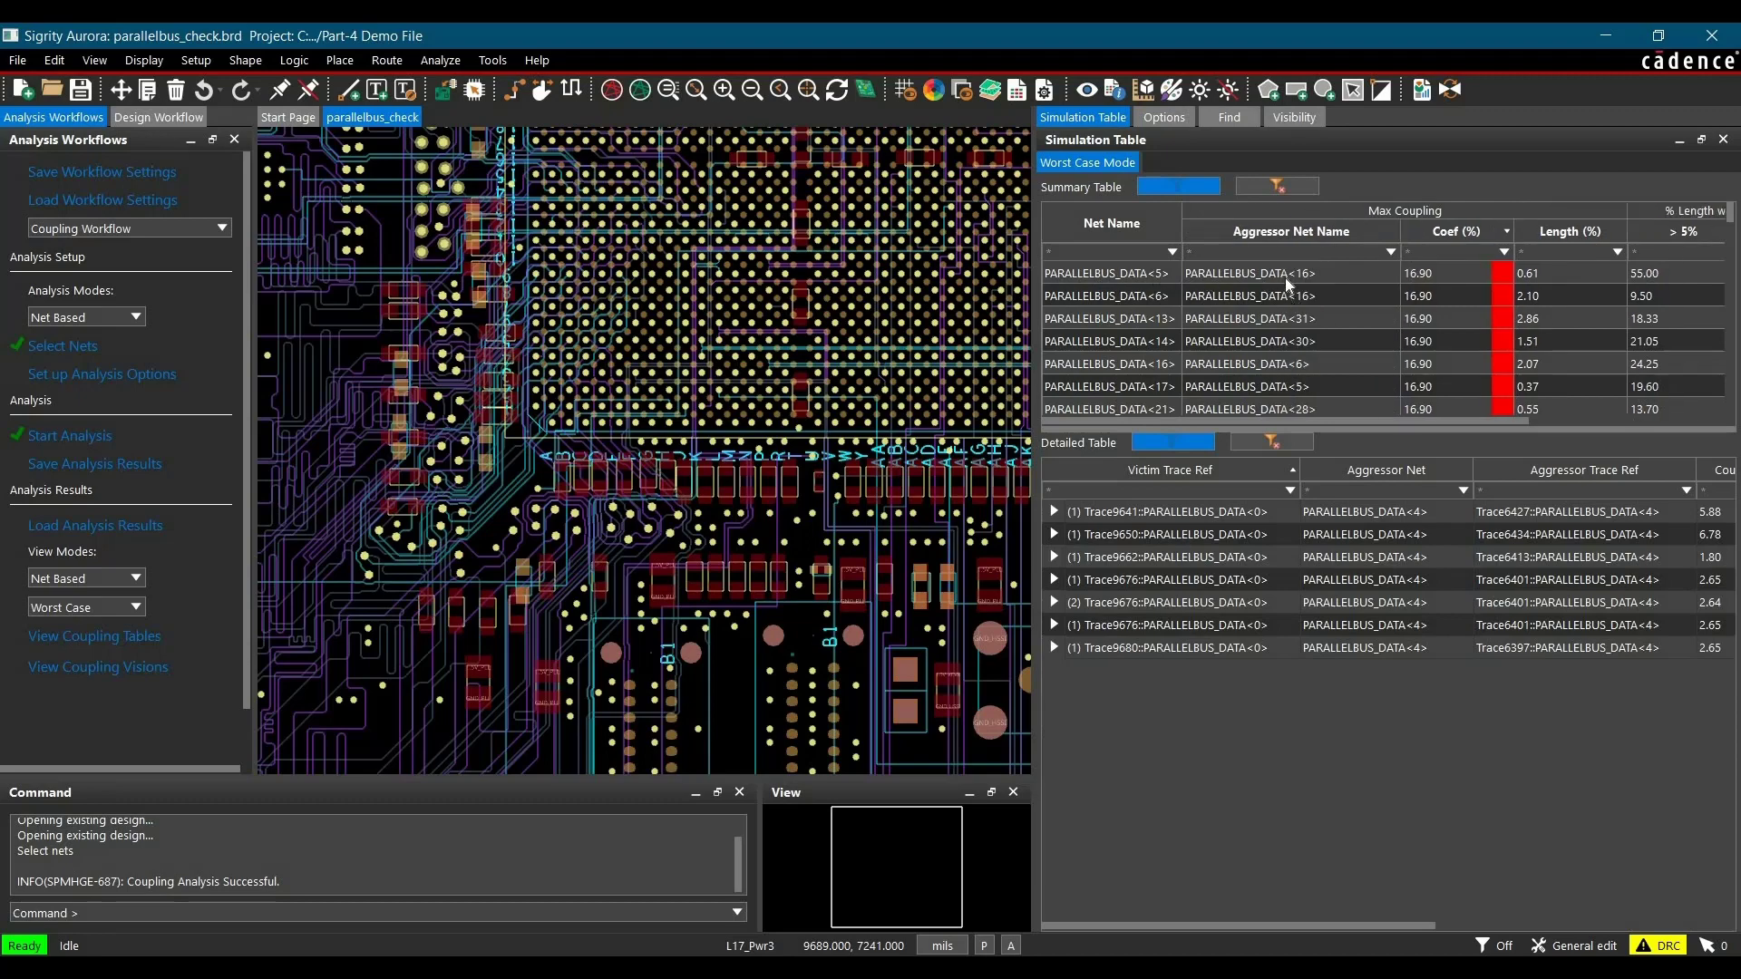
Step: Review the detailed trace couplings of PARALLELBUS_DATA<5> and locate its first victim trace in the layout
{"action": "left_click", "coordinate": [1125, 274]}
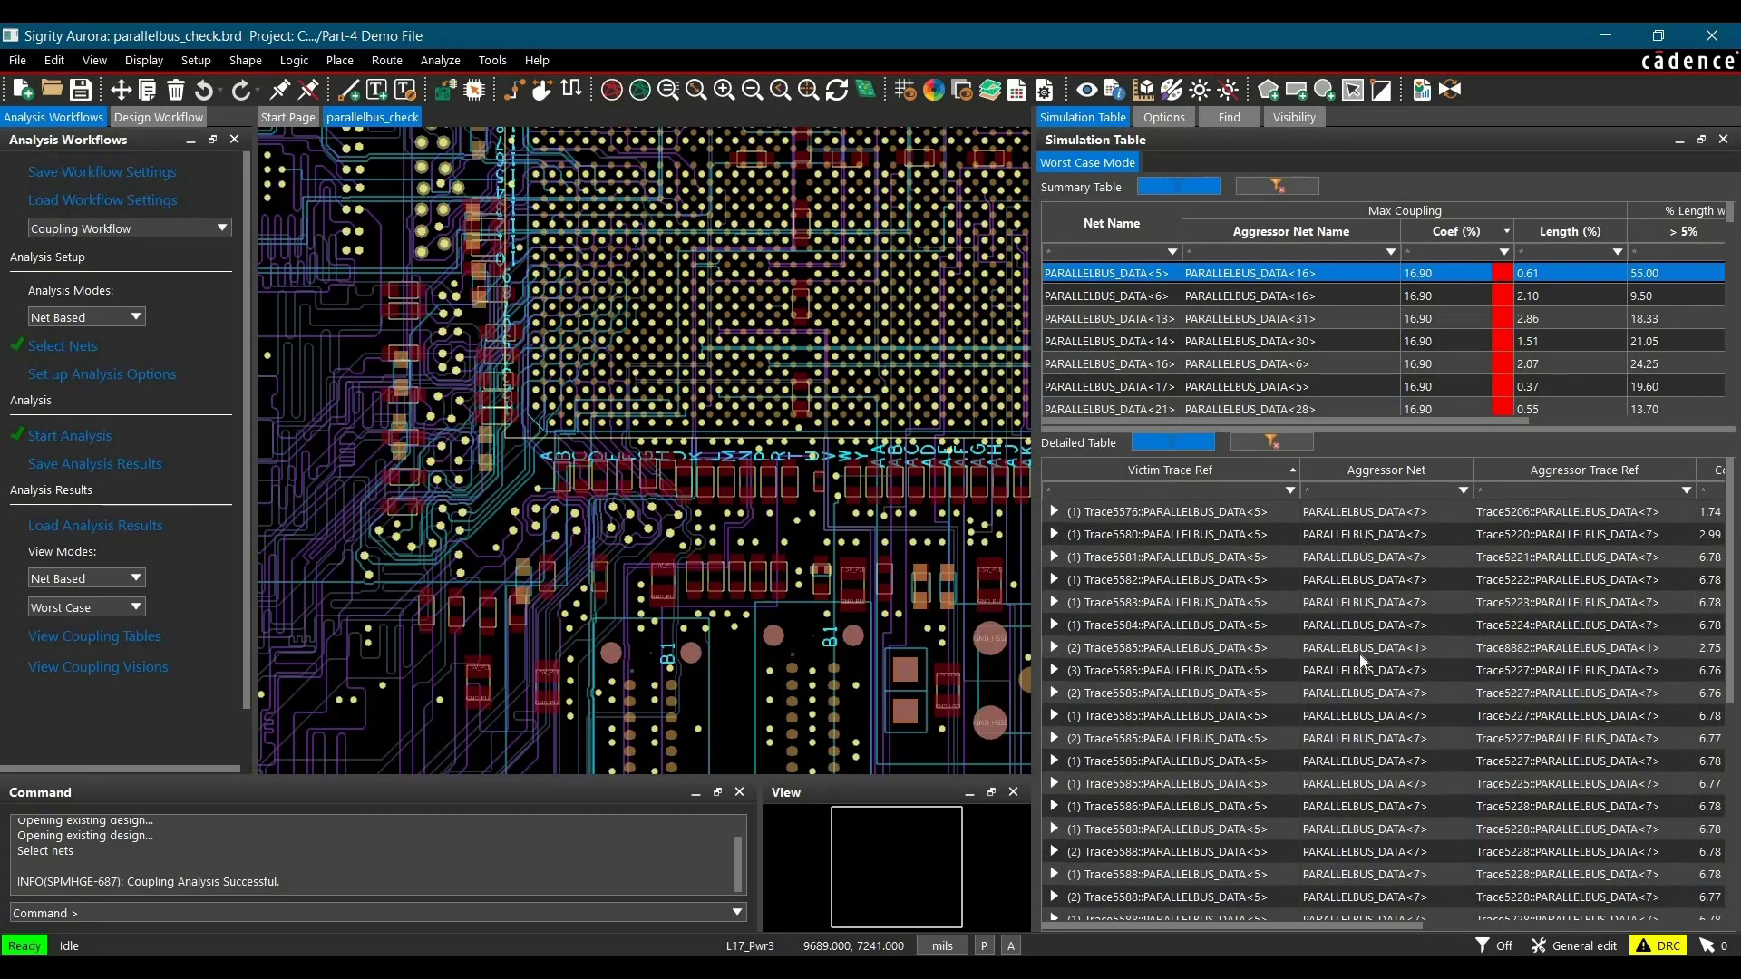
{"action": "scroll", "coordinate": [1363, 663], "scroll_direction": "down", "scroll_amount": 5}
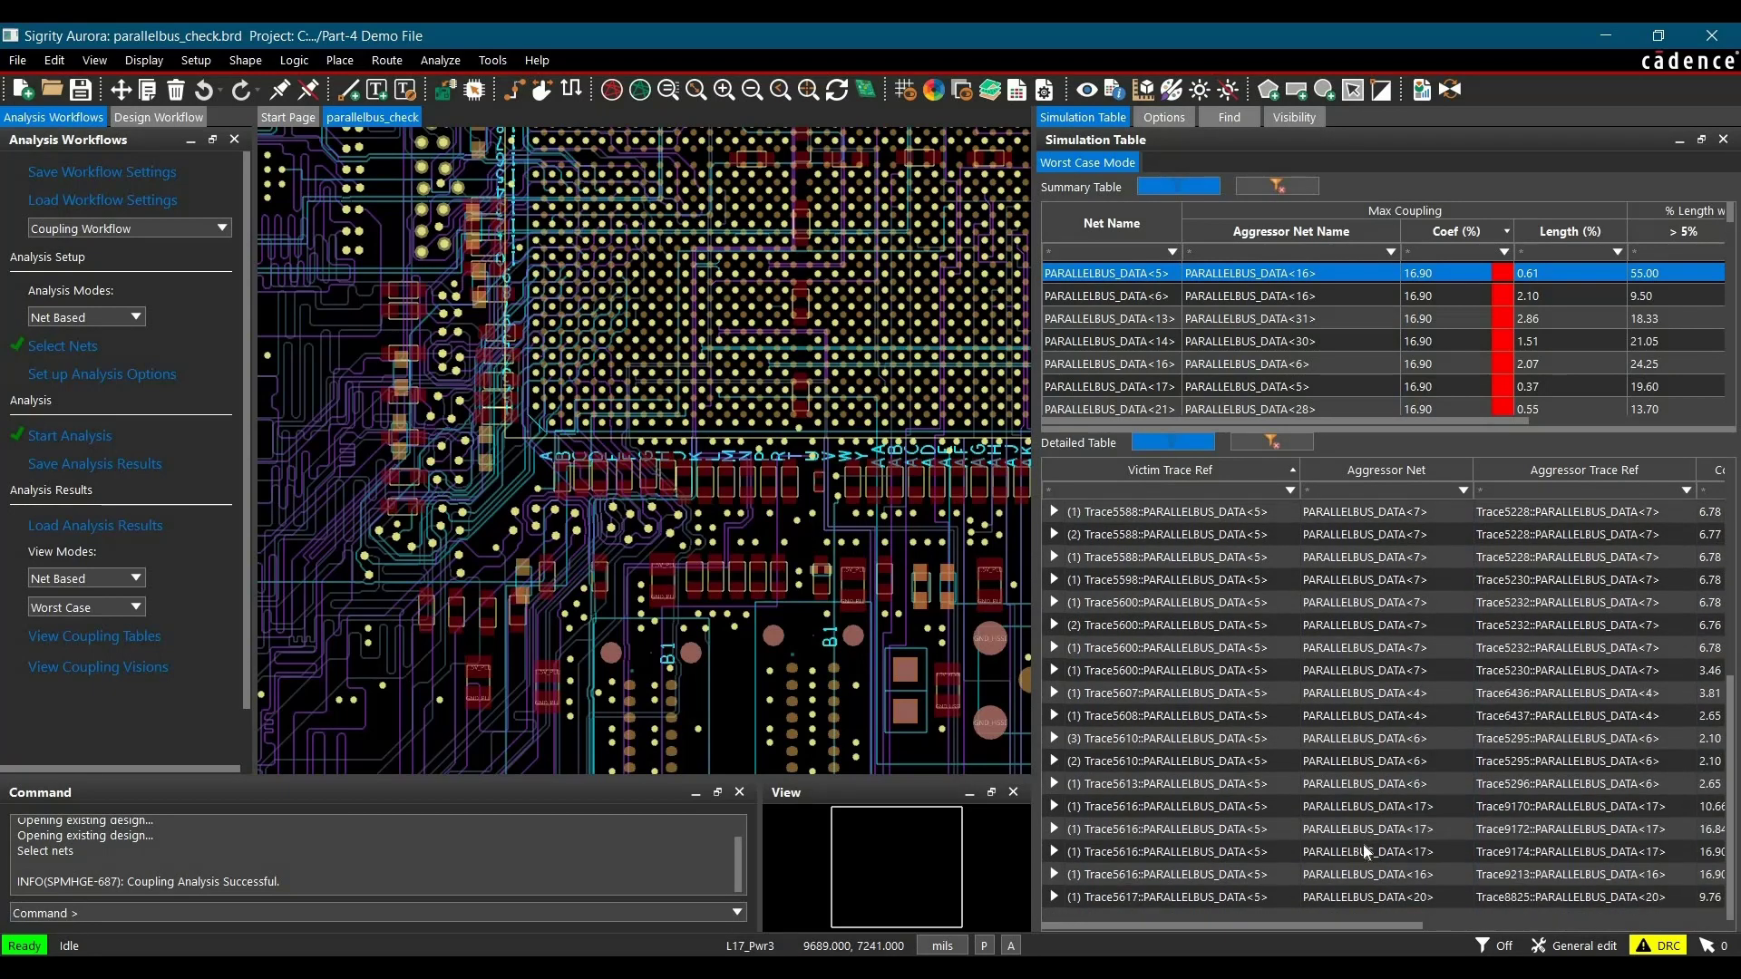
{"action": "scroll", "coordinate": [1388, 698], "scroll_direction": "up", "scroll_amount": 5}
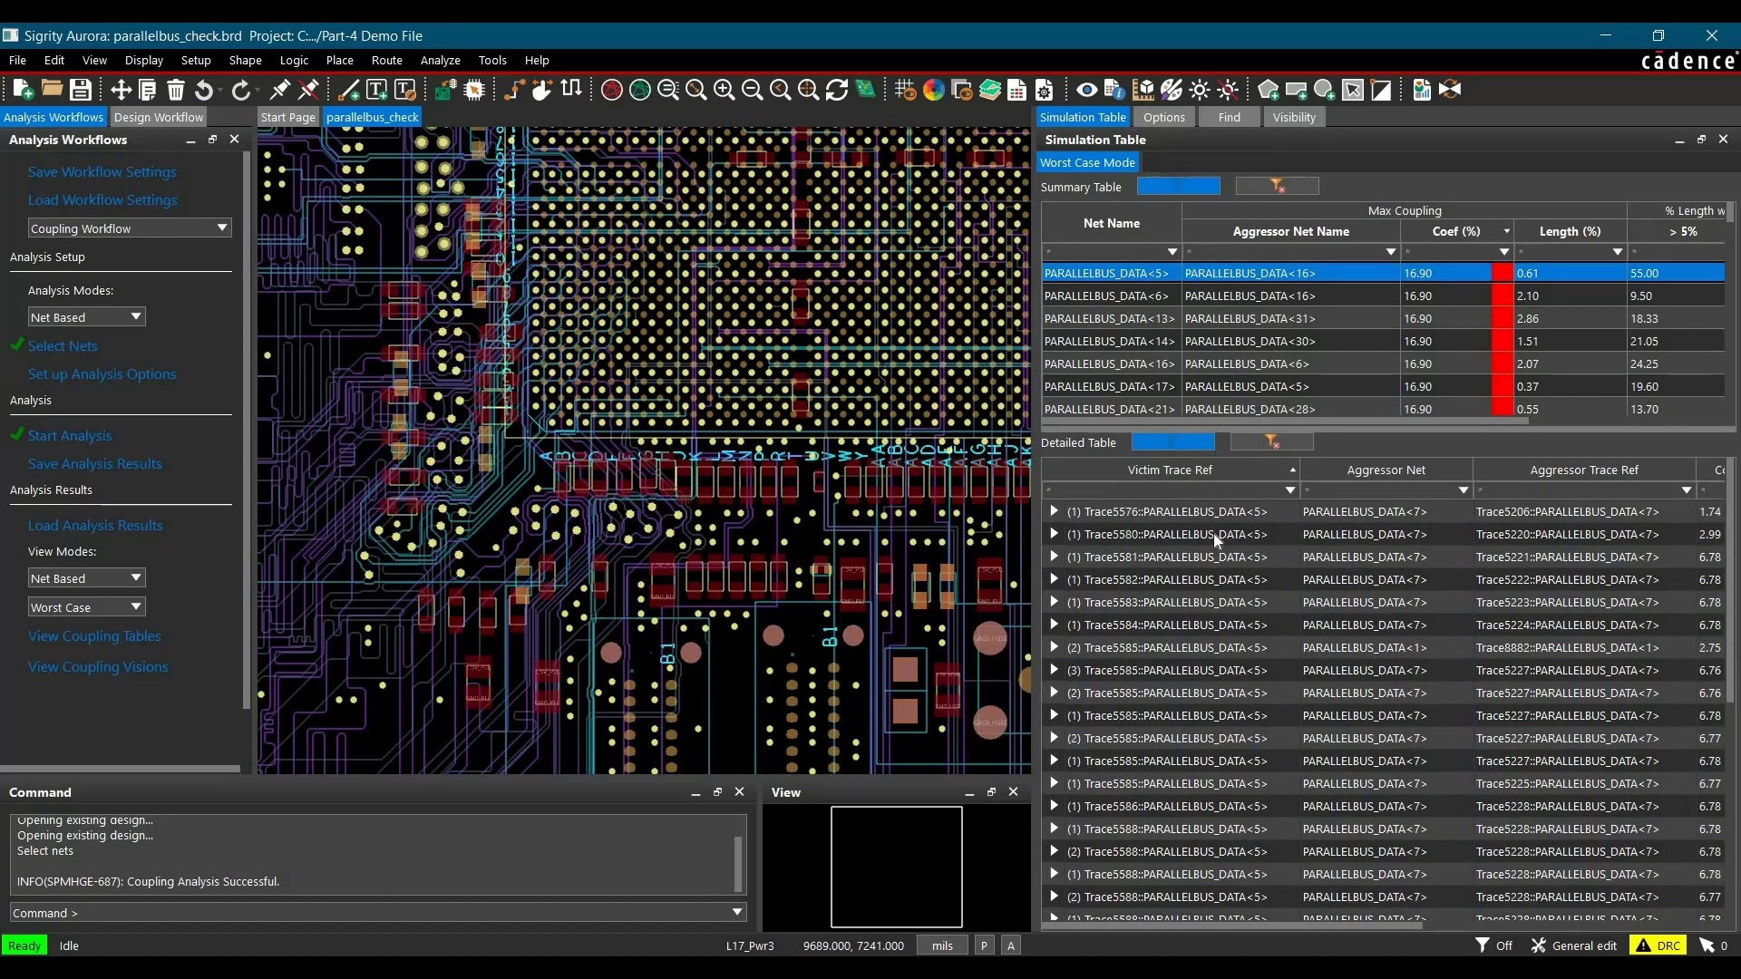
{"action": "left_click", "coordinate": [1157, 514]}
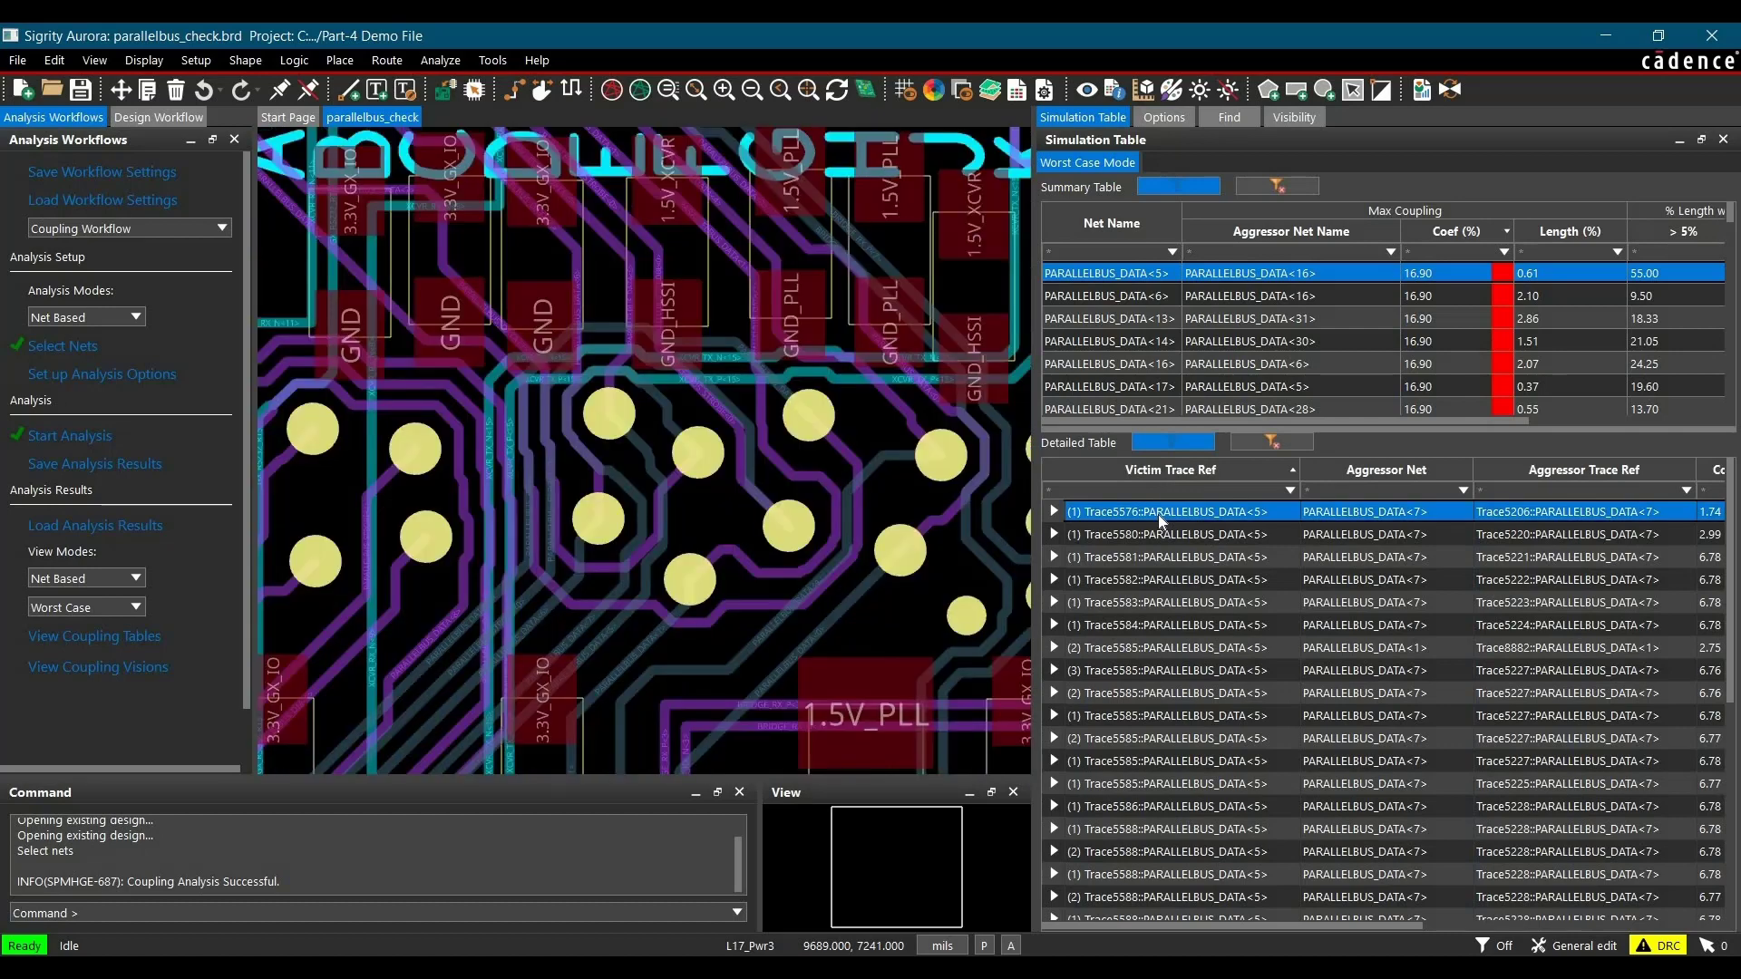
Step: Restrict the design object find filter to nets and return to the simulation table
{"action": "left_click", "coordinate": [1226, 121]}
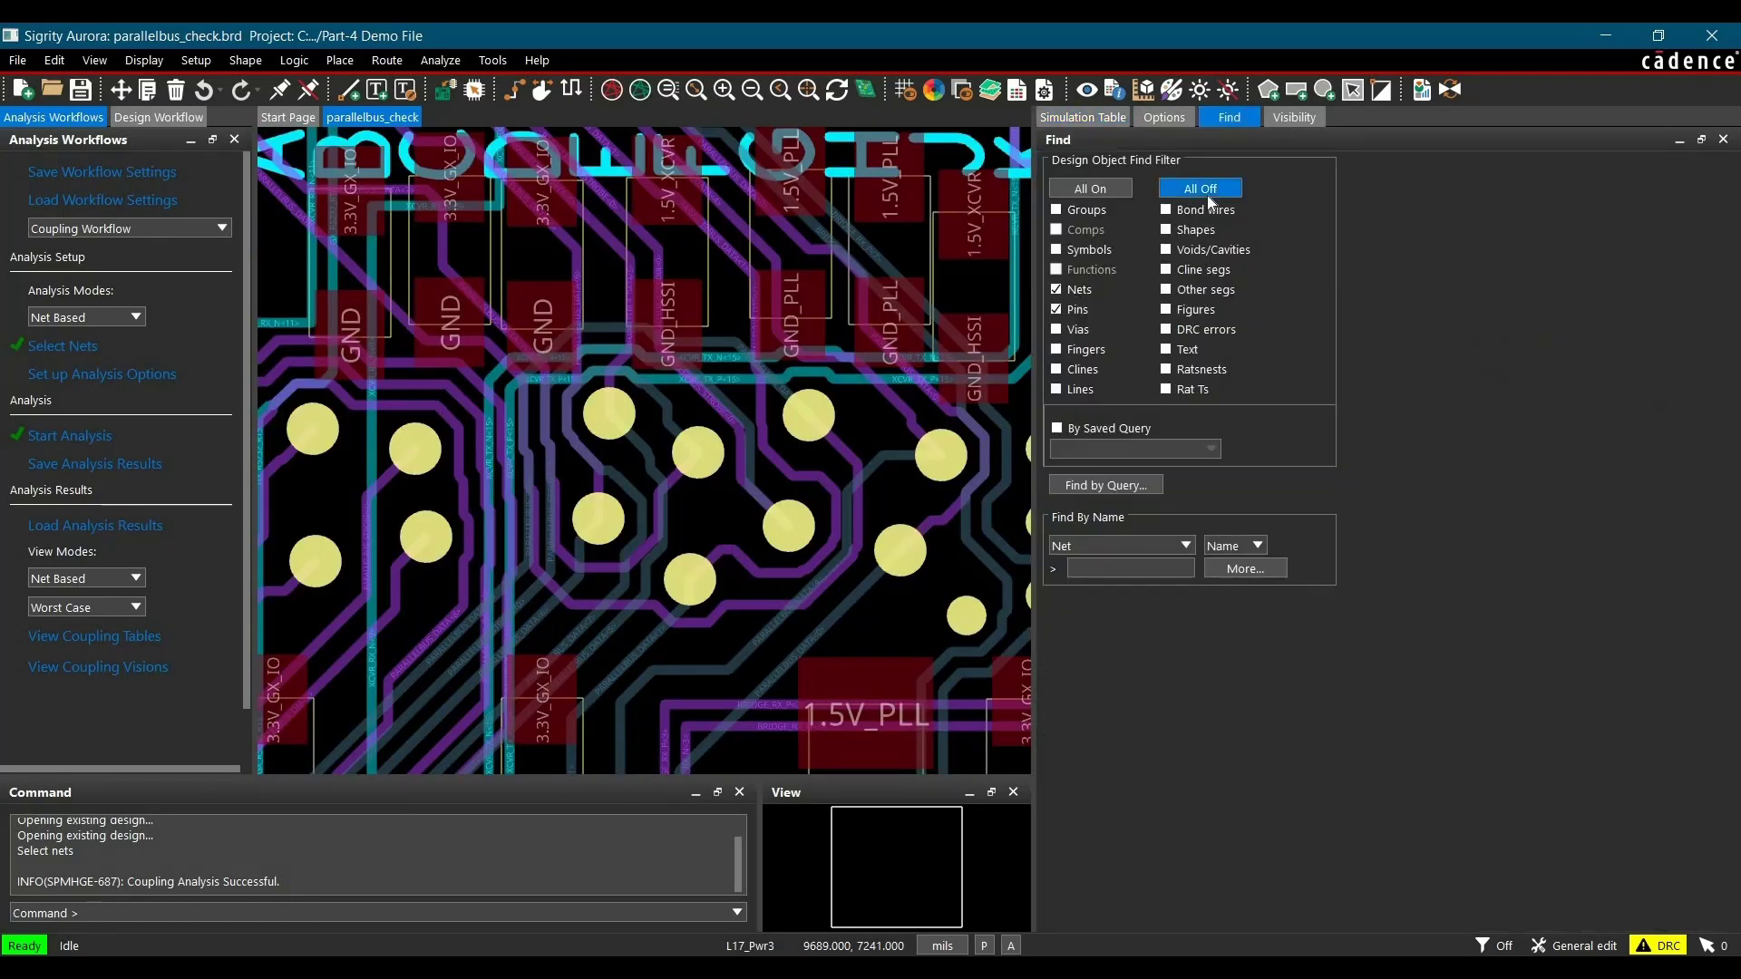
{"action": "left_click", "coordinate": [1204, 190]}
{"action": "left_click", "coordinate": [1106, 118]}
Step: Highlight two neighbouring coupled nets around the vias in the layout to compare their routing
{"action": "scroll", "coordinate": [481, 532], "scroll_direction": "up", "scroll_amount": 5}
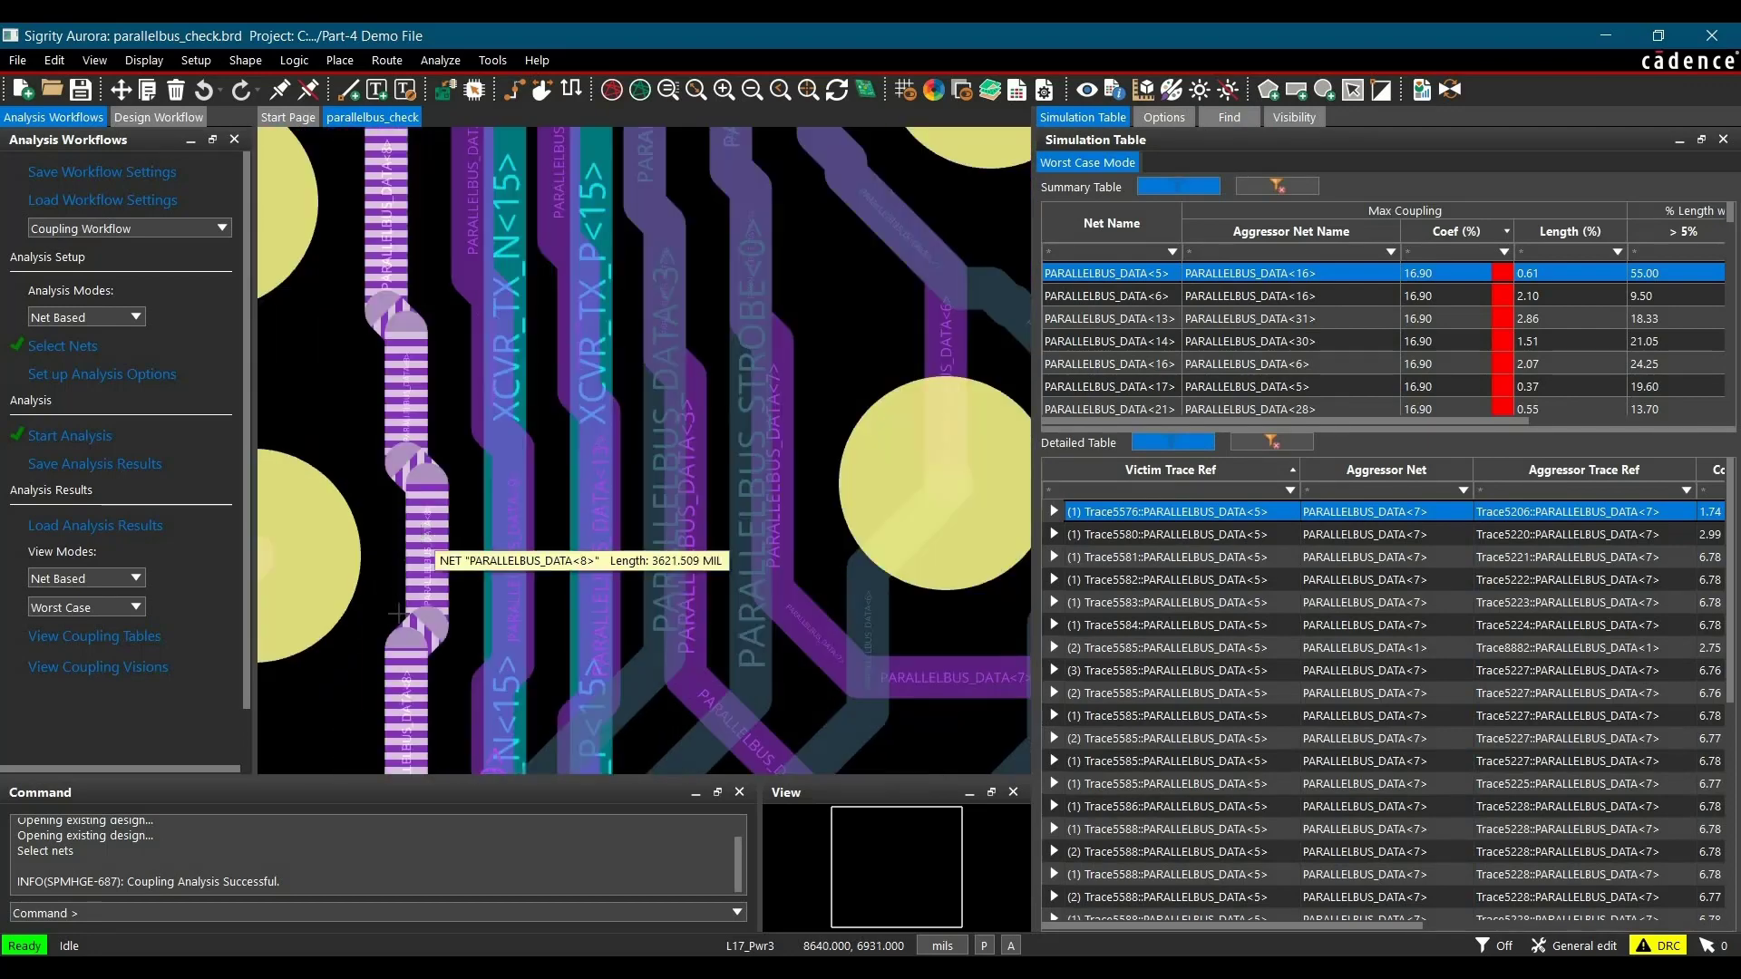
{"action": "scroll", "coordinate": [522, 414], "scroll_direction": "down", "scroll_amount": 3}
{"action": "left_click", "coordinate": [523, 414]}
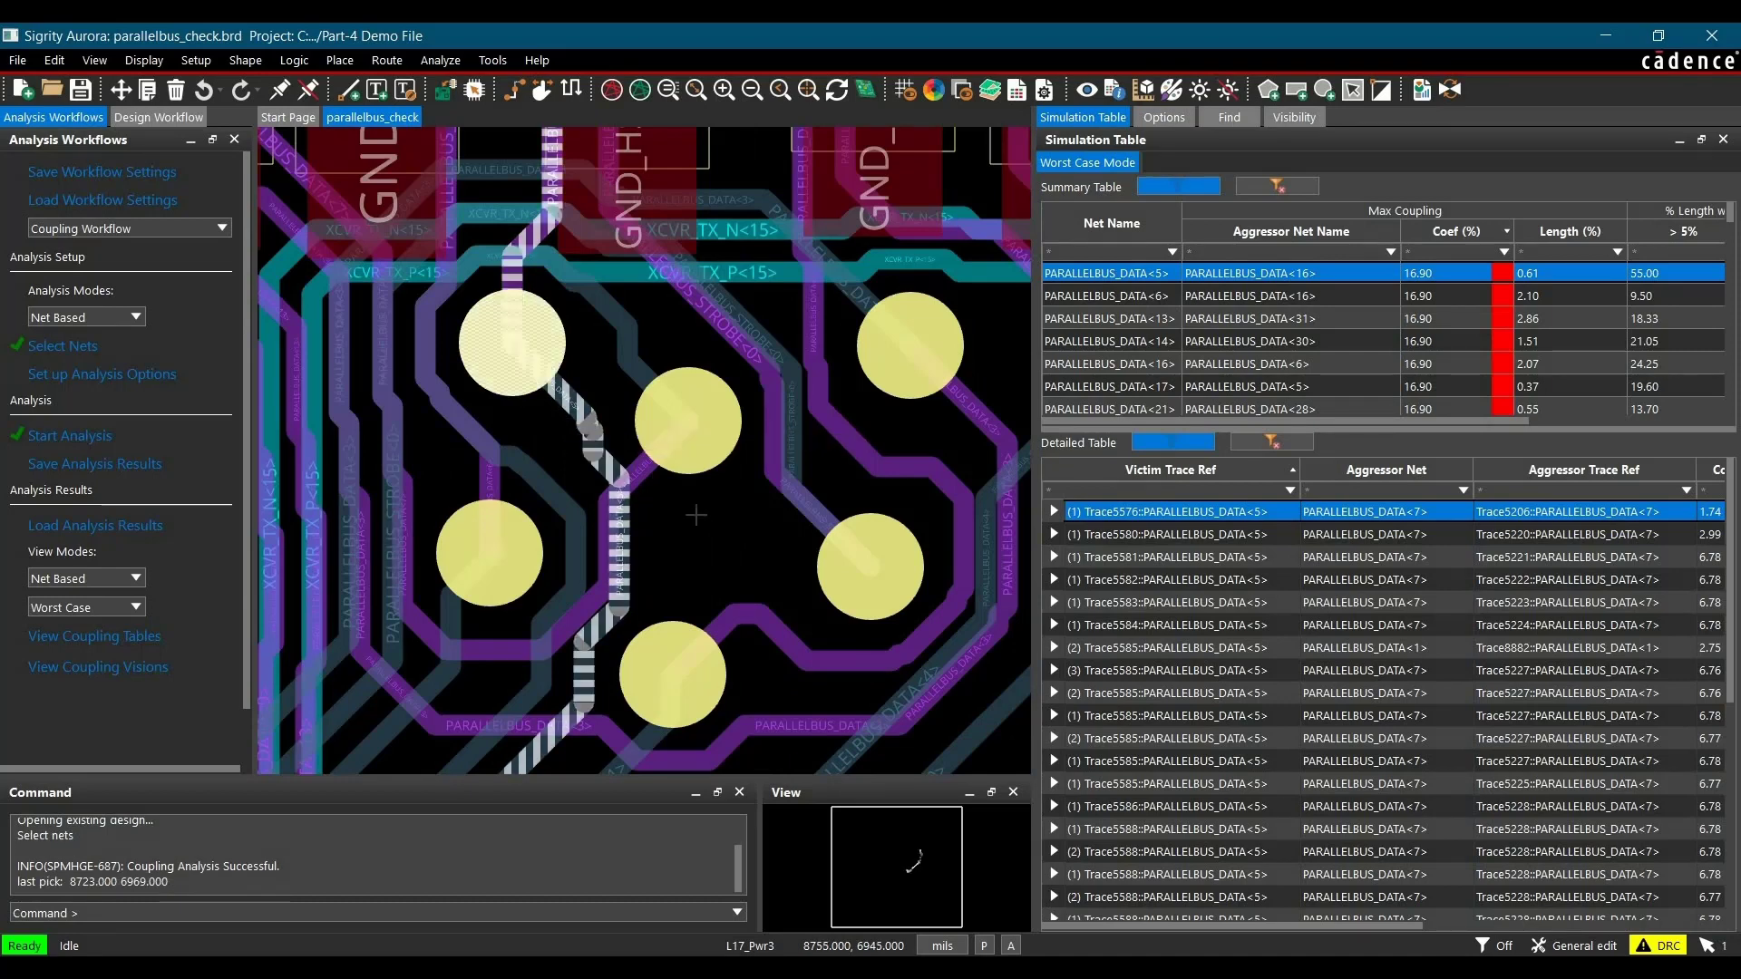
{"action": "left_click", "coordinate": [653, 477], "text": "ctrl"}
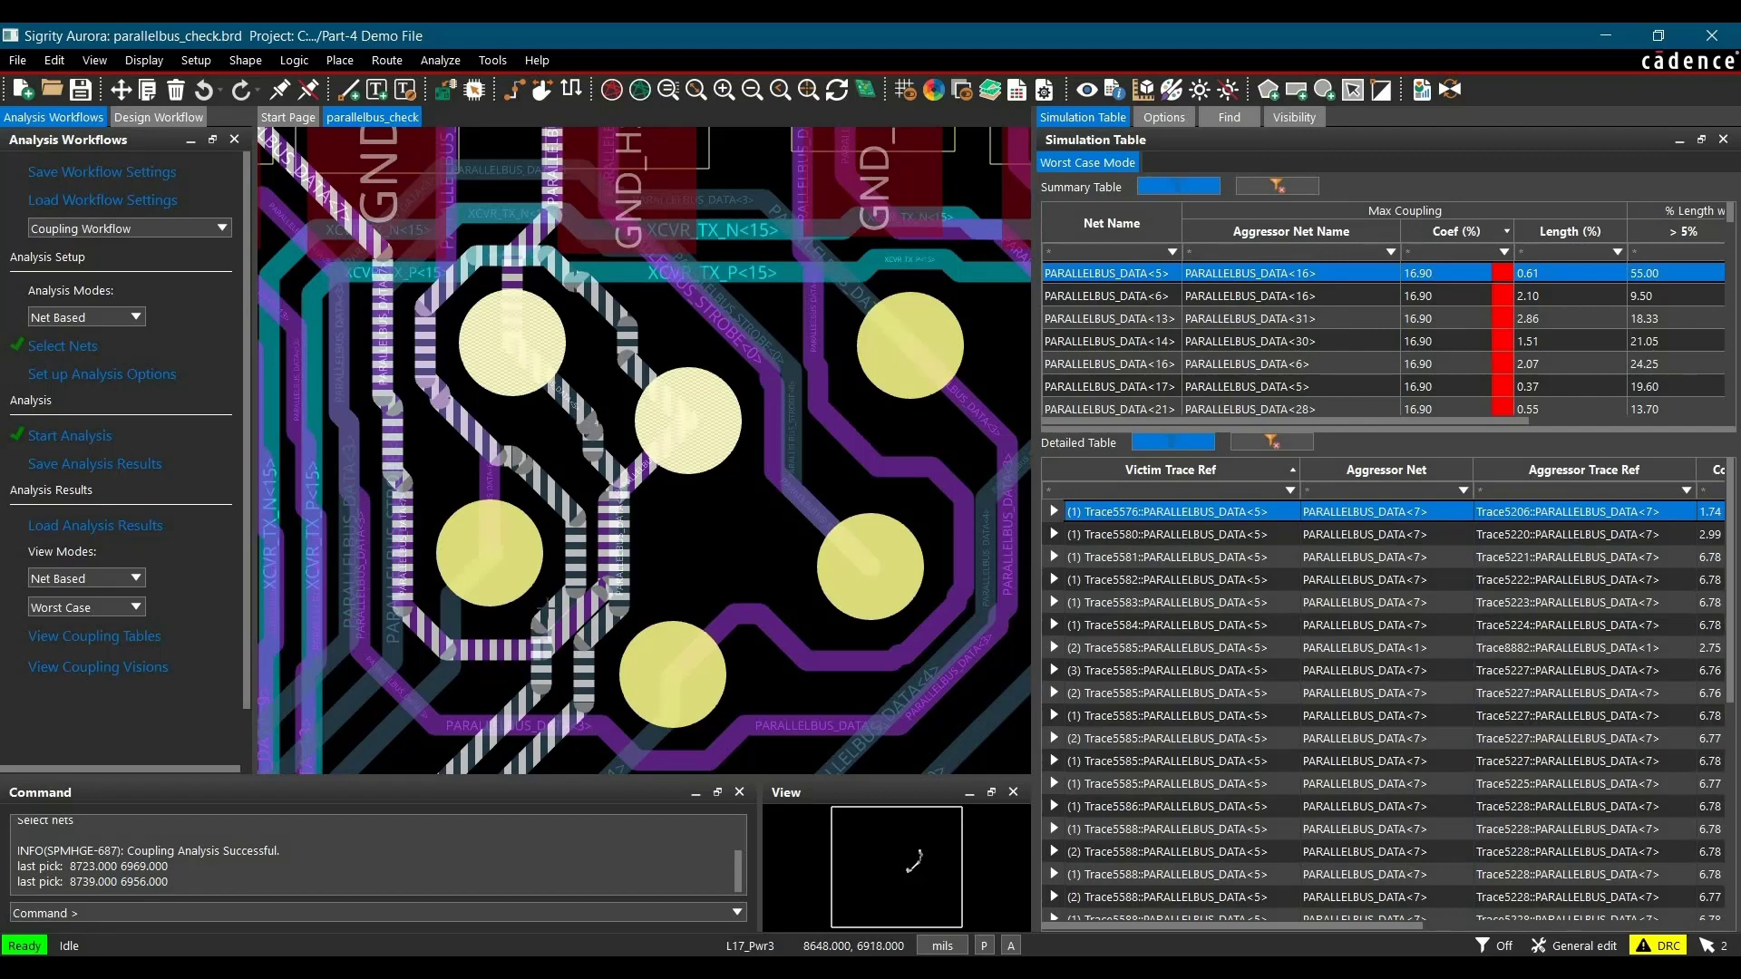
Step: Display the Coupling Visions overlay and examine the strongly coupled PARALLELBUS_DATA<31> trace in the pin field
{"action": "left_click", "coordinate": [98, 666]}
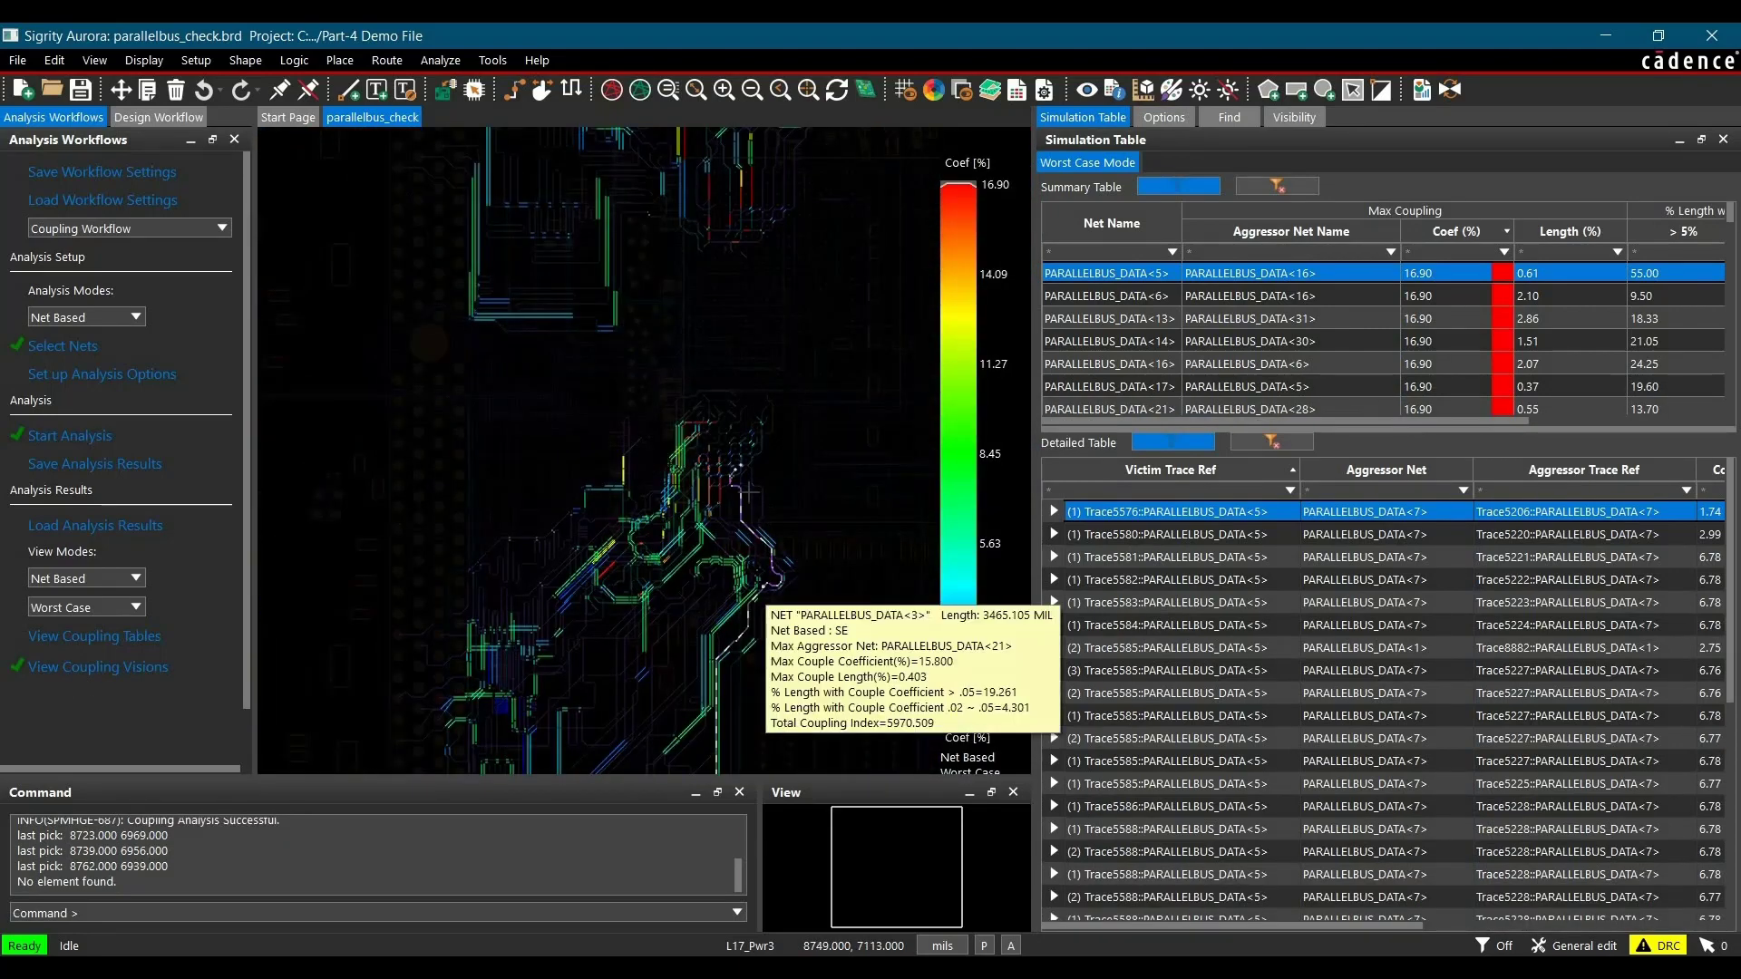
{"action": "scroll", "coordinate": [708, 494], "scroll_direction": "up", "scroll_amount": 3}
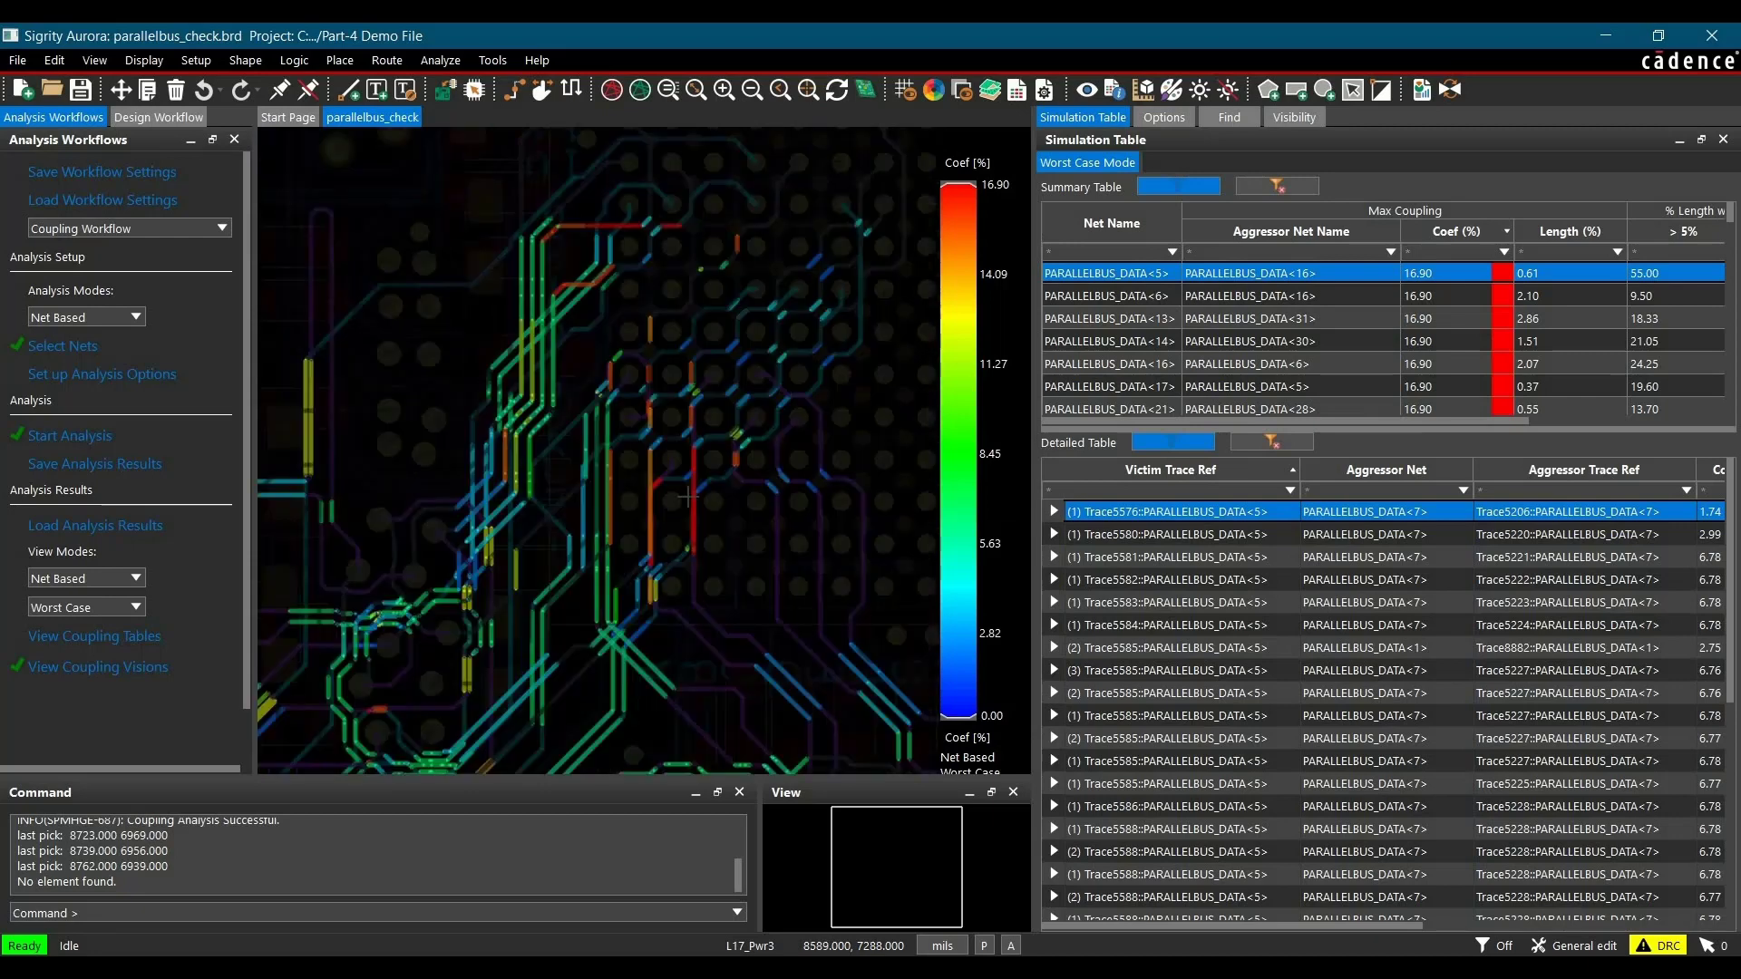
{"action": "scroll", "coordinate": [689, 495], "scroll_direction": "up", "scroll_amount": 2}
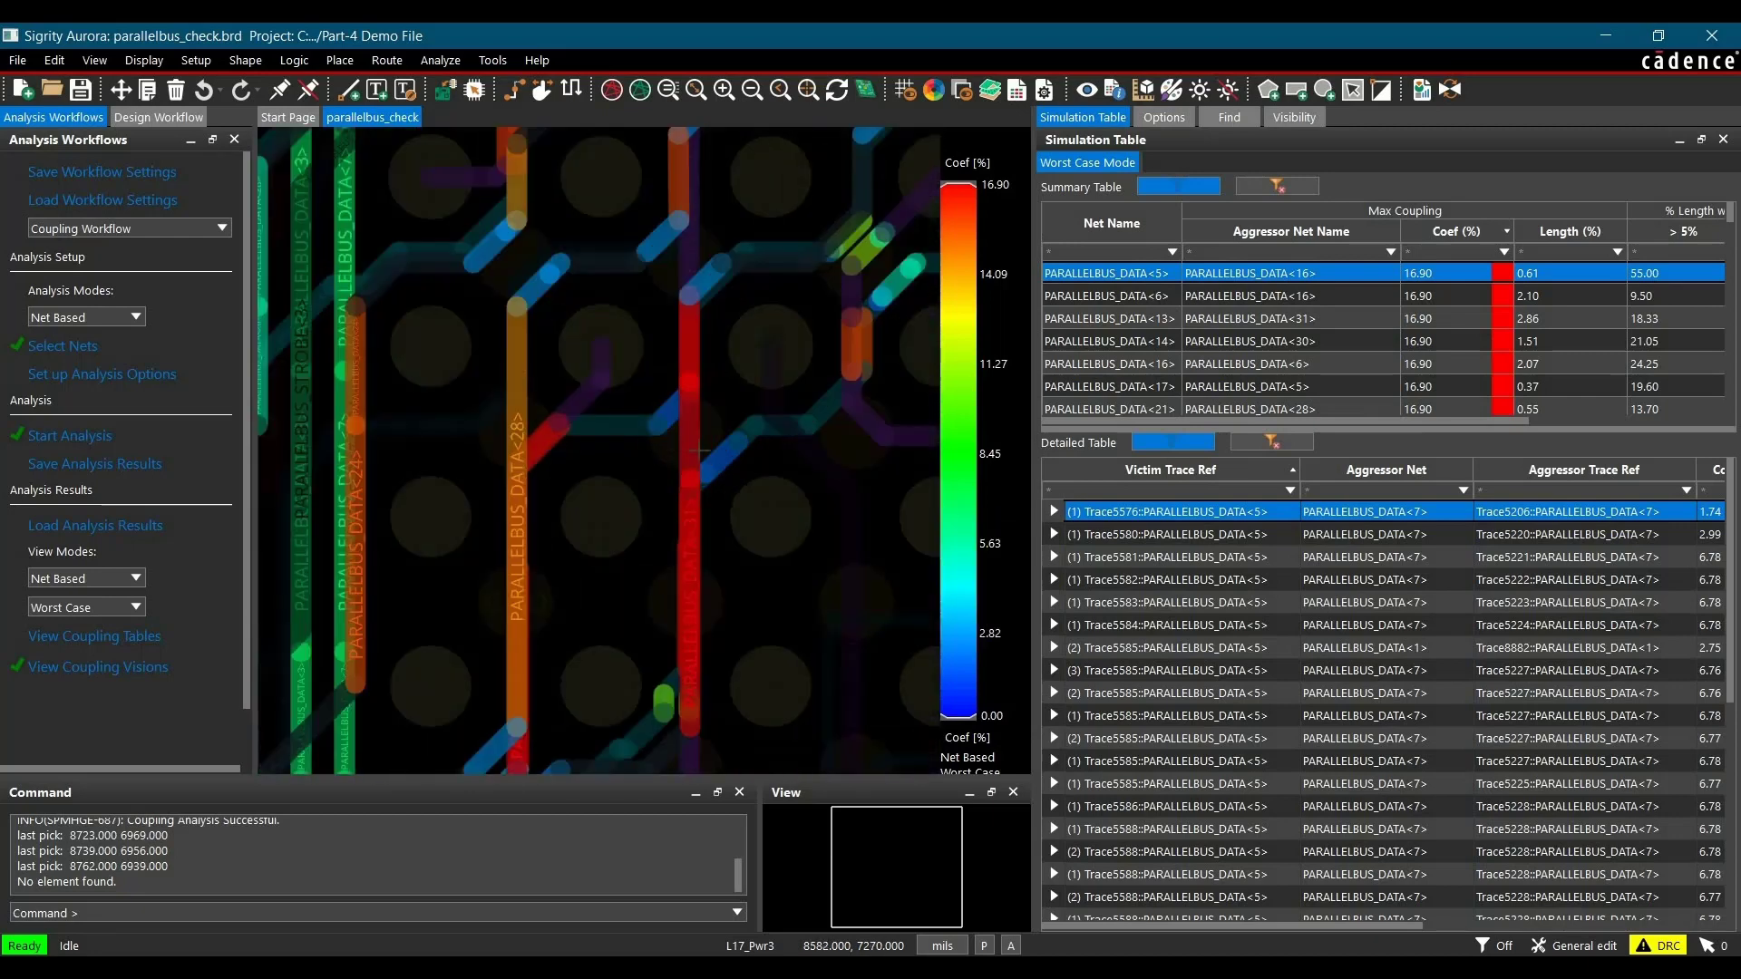
{"action": "scroll", "coordinate": [717, 388], "scroll_direction": "up", "scroll_amount": 3}
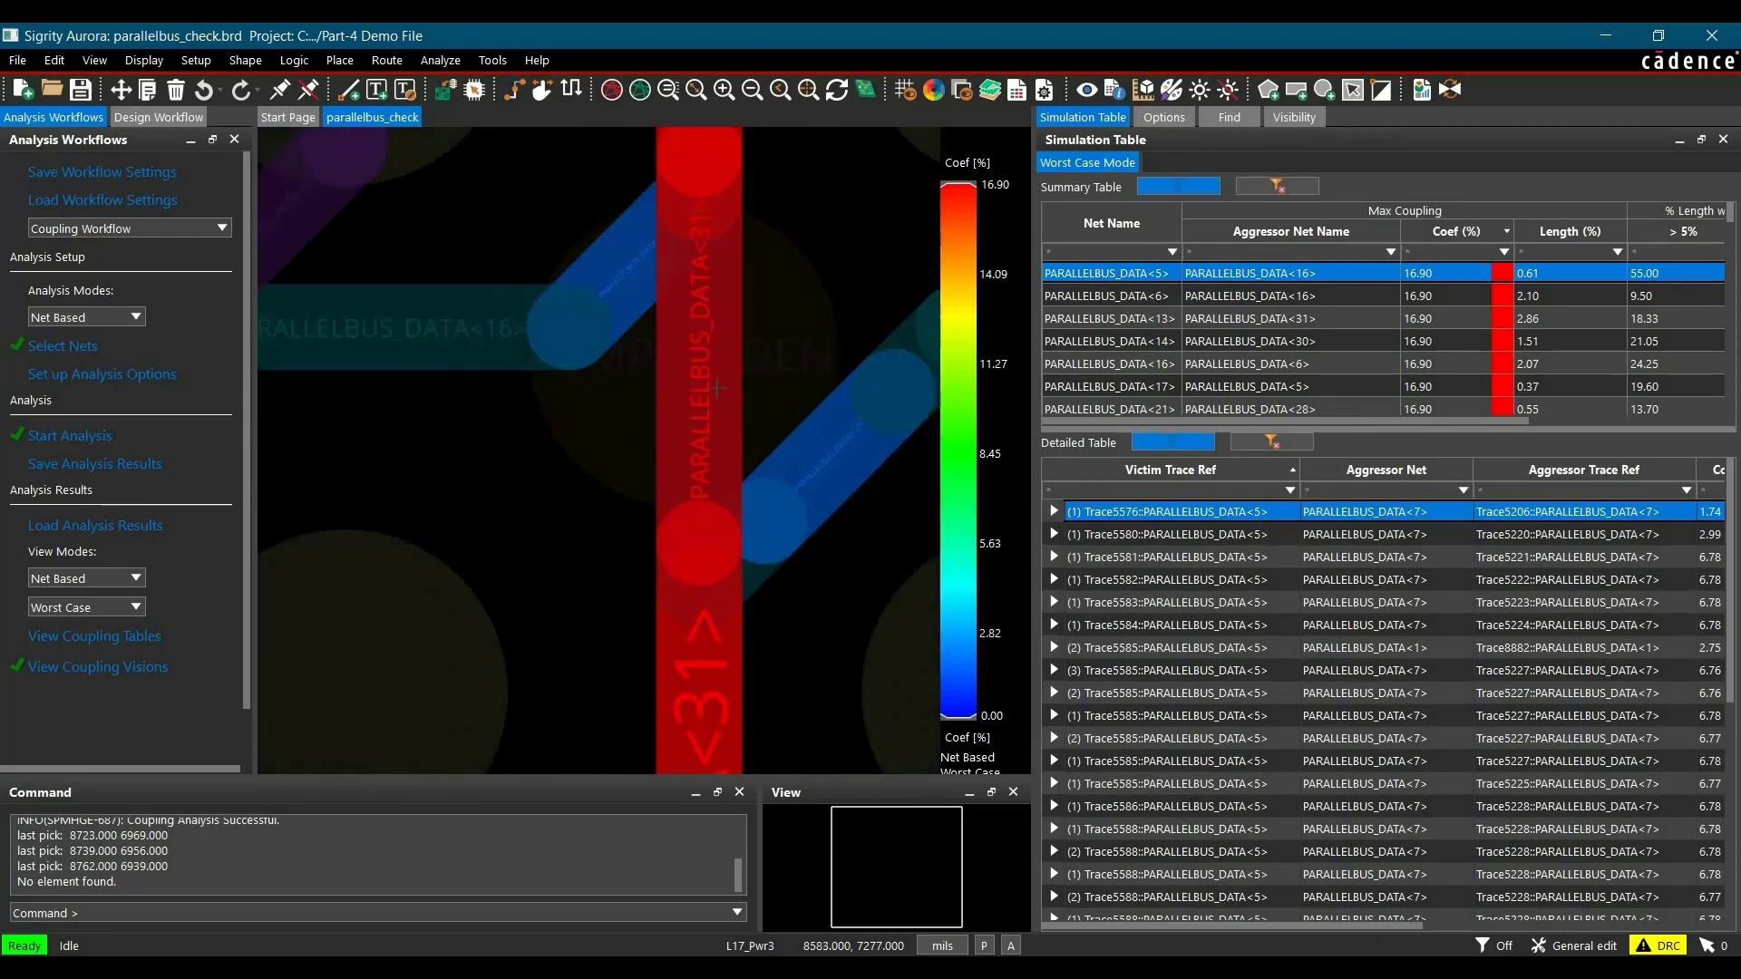
Step: Examine the PARALLELBUS_DATA<17> segment beside PARALLELBUS_DATA<31> and the coupling colors of the surrounding nets
{"action": "scroll", "coordinate": [690, 335], "scroll_direction": "down", "scroll_amount": 1}
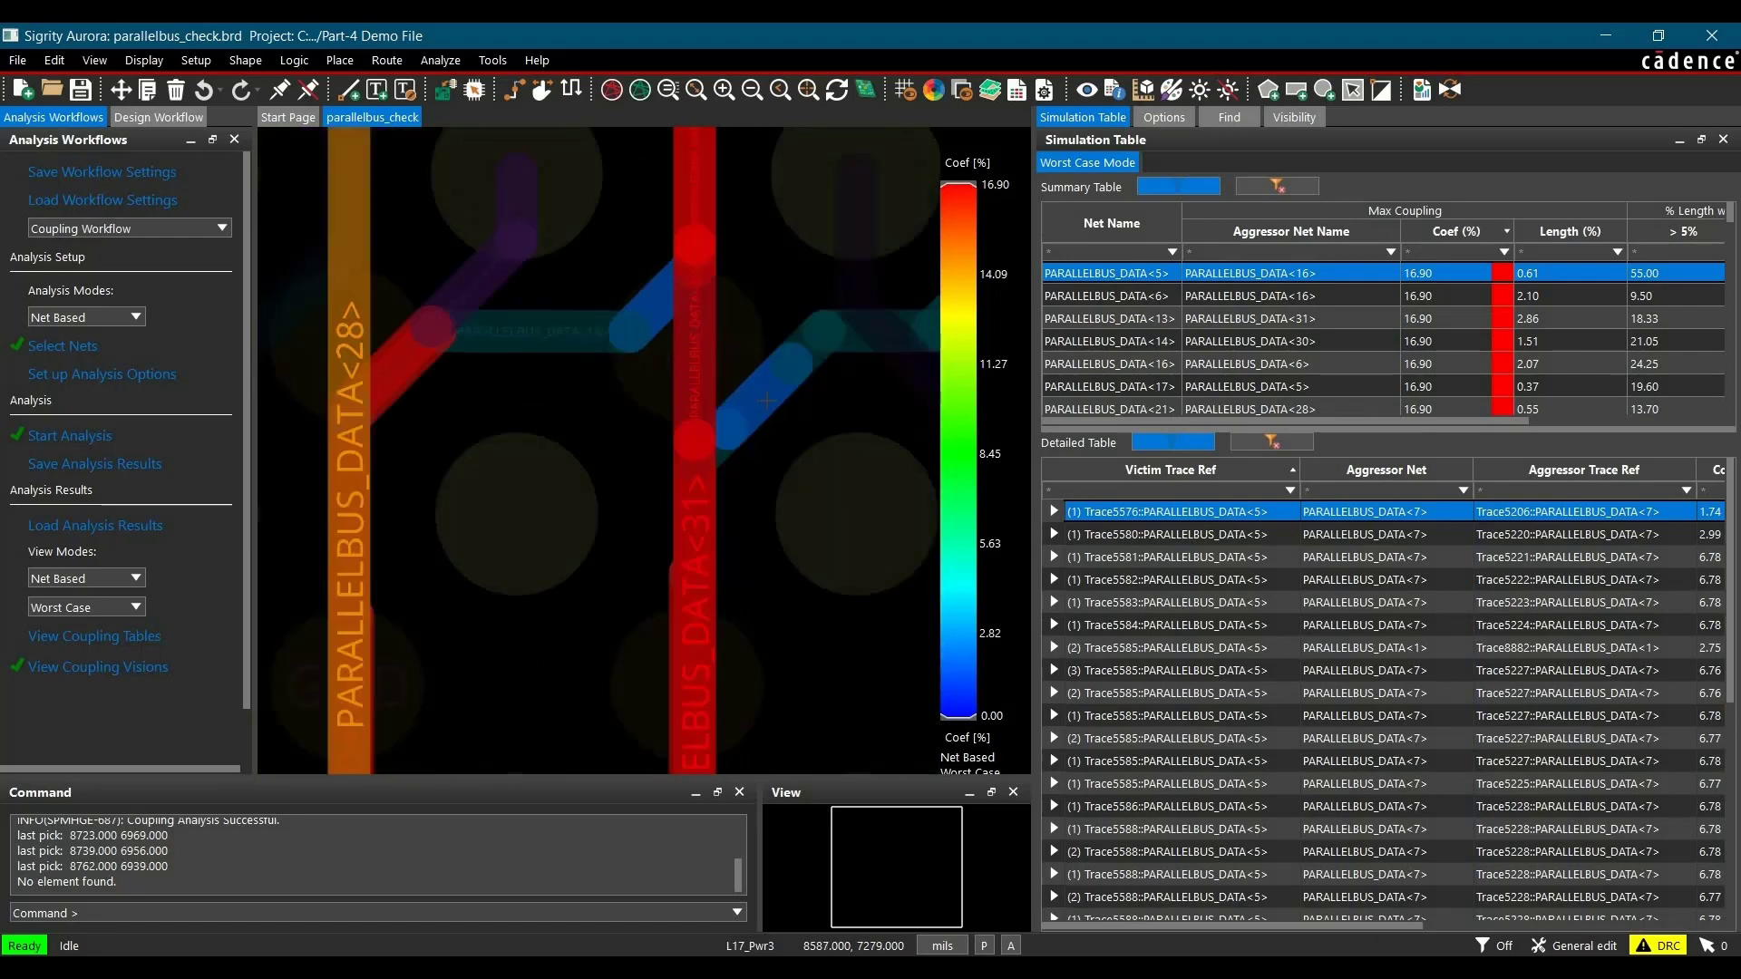
{"action": "scroll", "coordinate": [763, 397], "scroll_direction": "up", "scroll_amount": 1}
{"action": "mouse_move", "coordinate": [775, 396]}
{"action": "scroll", "coordinate": [776, 397], "scroll_direction": "up", "scroll_amount": 1}
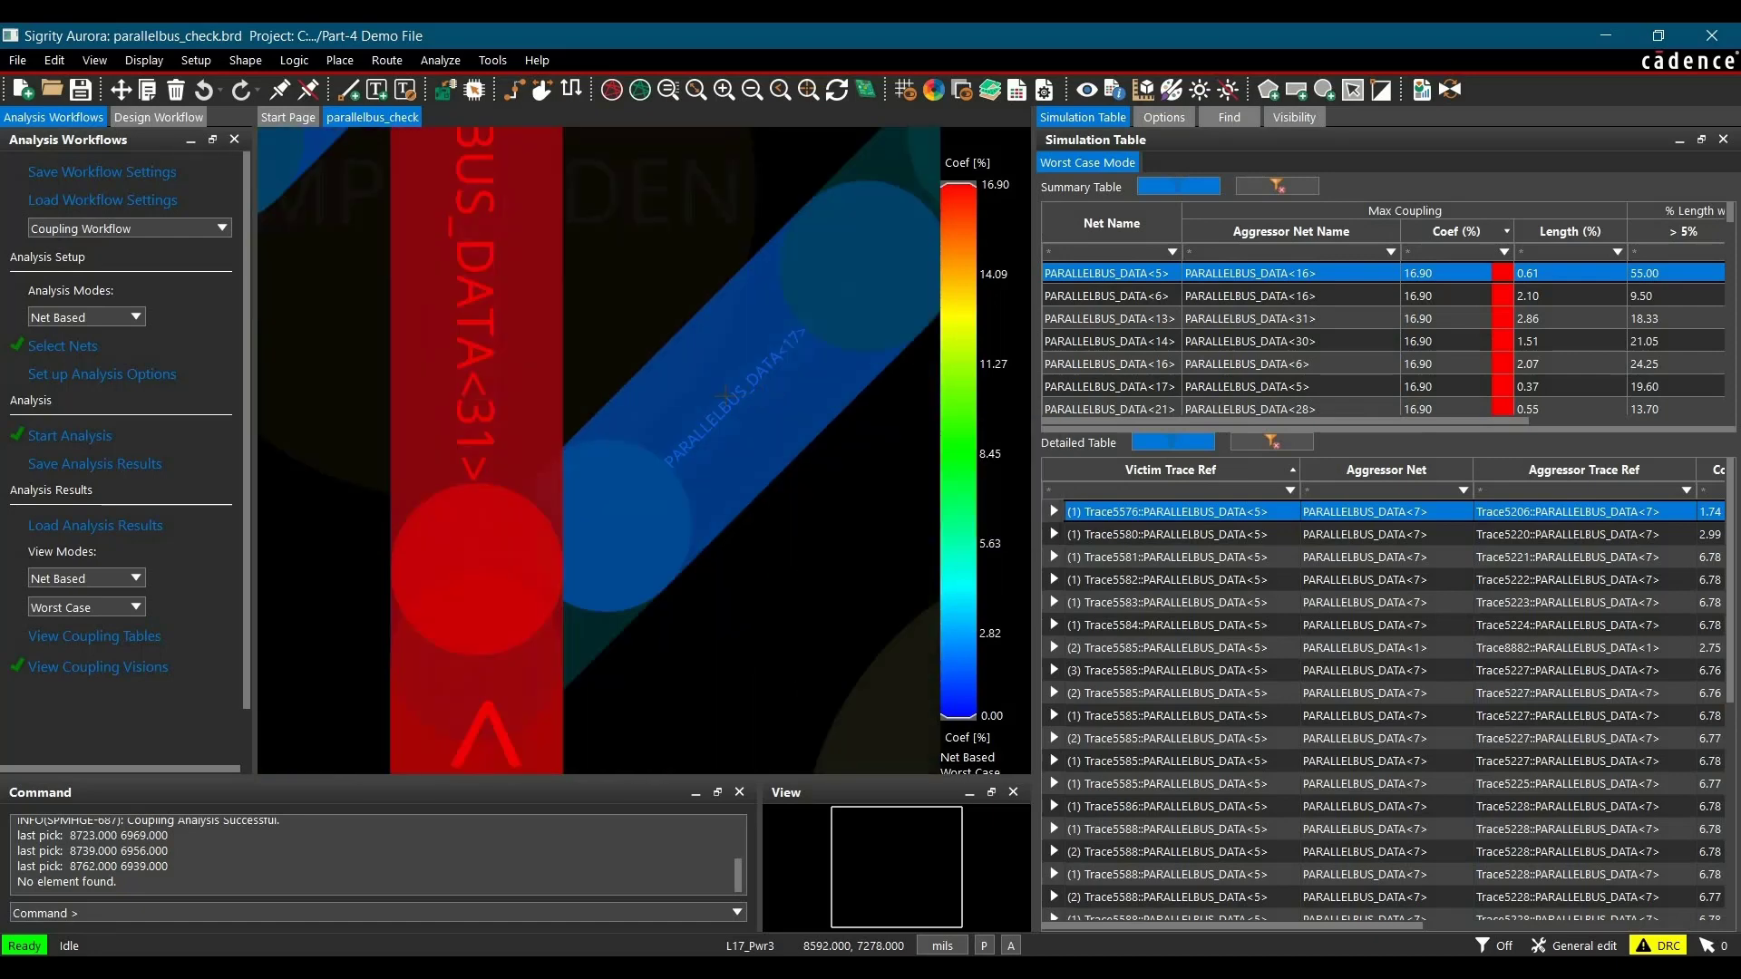
{"action": "scroll", "coordinate": [663, 412], "scroll_direction": "down", "scroll_amount": 3}
{"action": "mouse_move", "coordinate": [599, 390]}
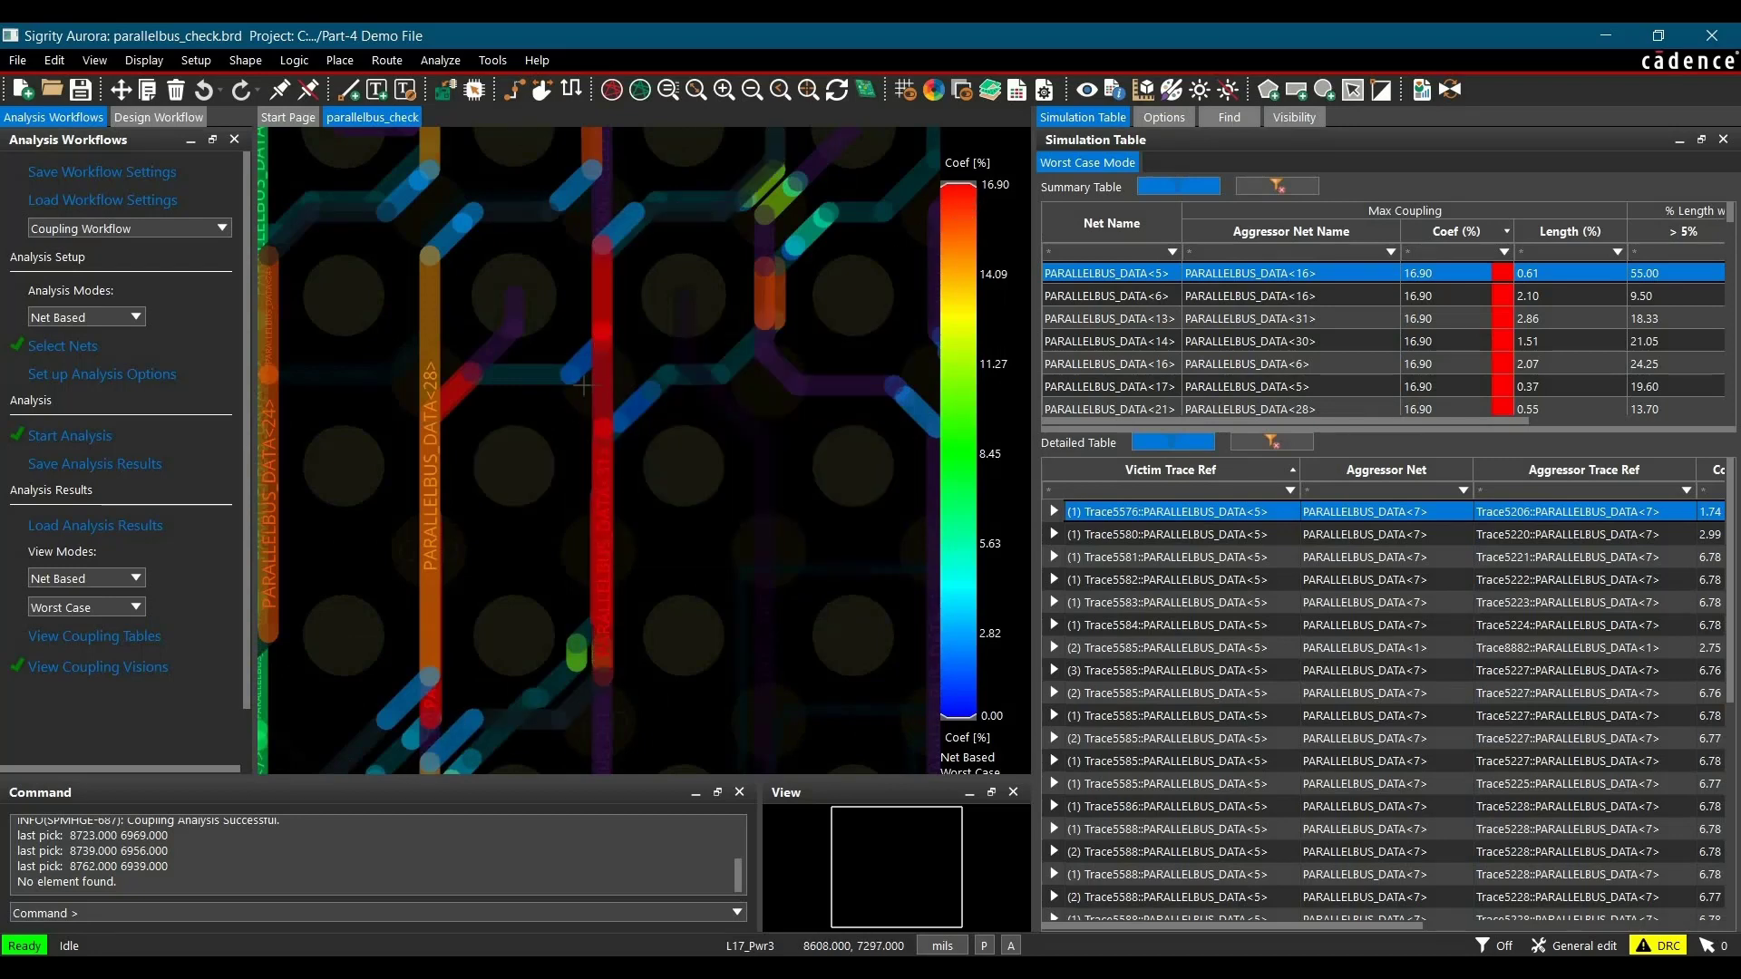
{"action": "scroll", "coordinate": [583, 387], "scroll_direction": "down", "scroll_amount": 2}
{"action": "mouse_move", "coordinate": [684, 439]}
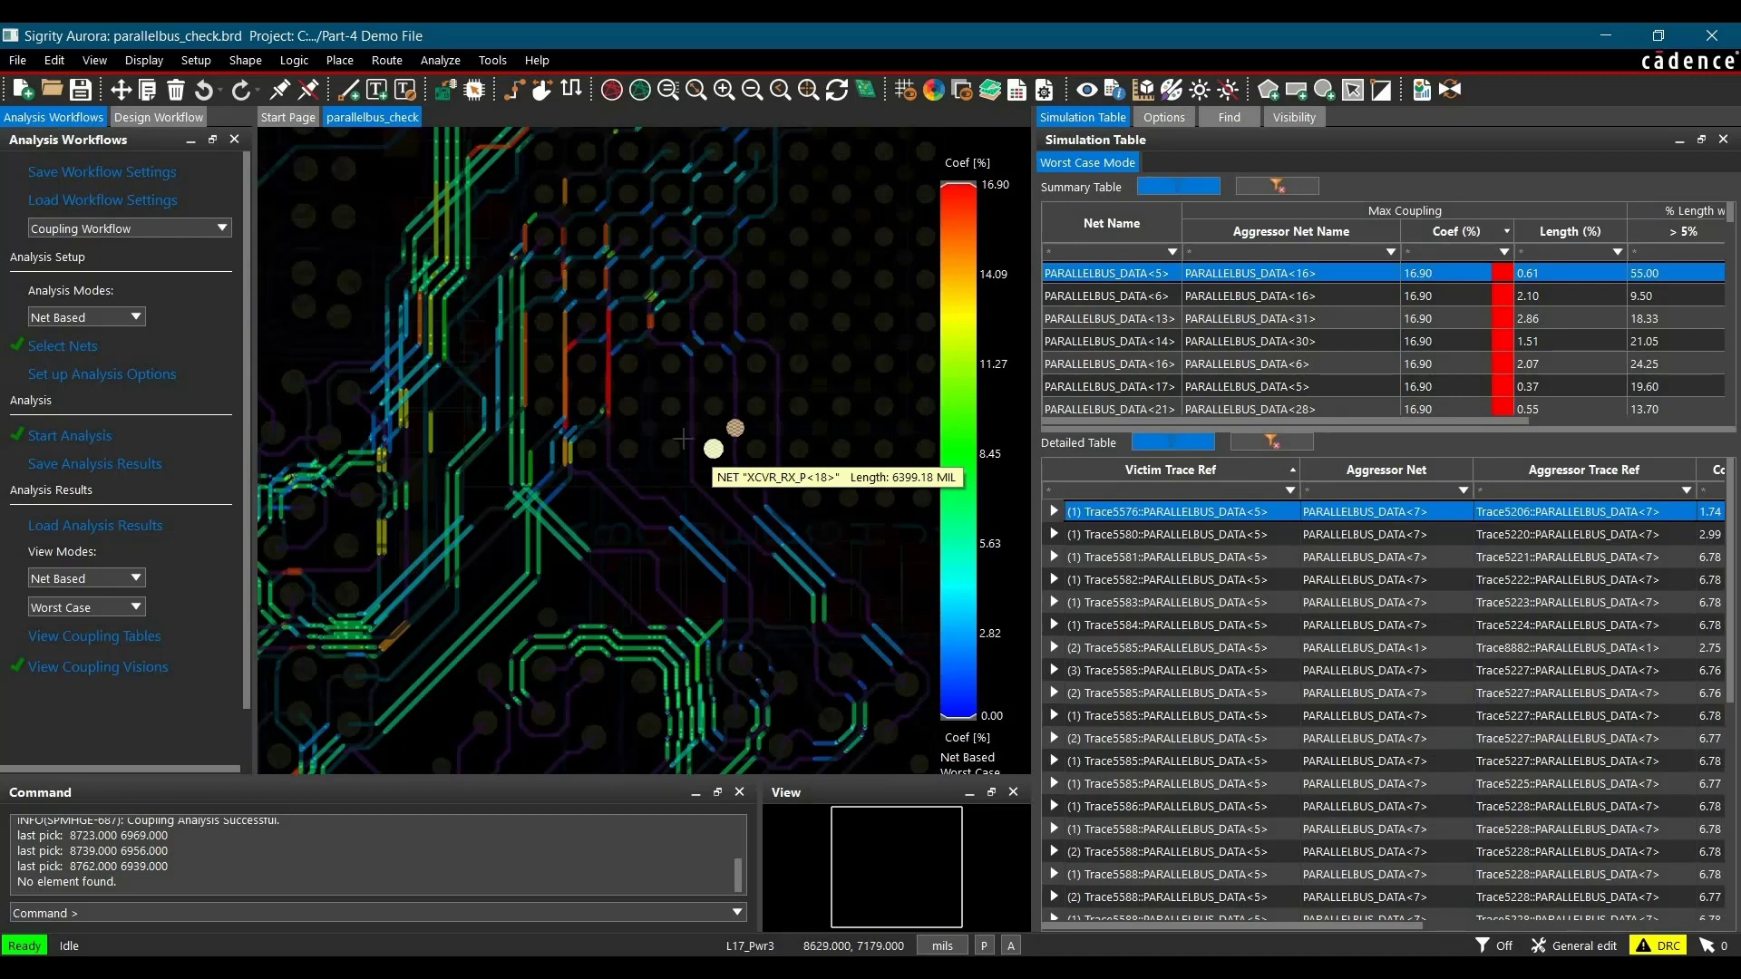
{"action": "mouse_move", "coordinate": [649, 415]}
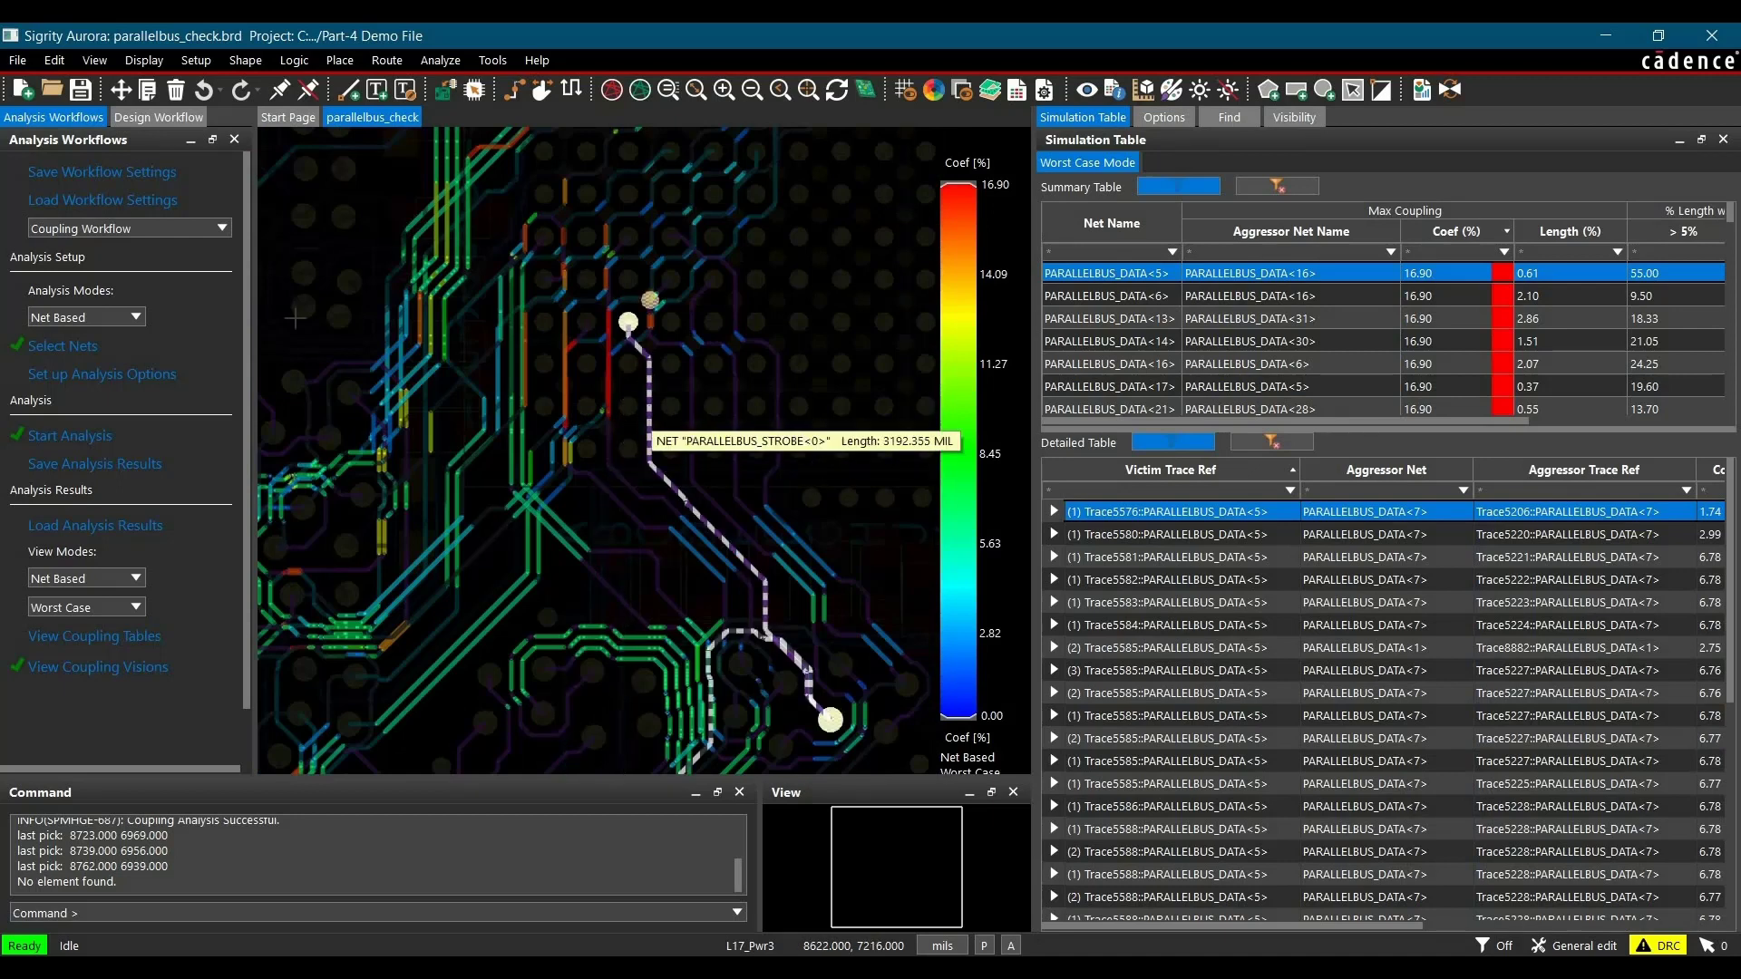
Step: Switch the coupling analysis mode to Directed Group, closing the simulation table and hiding the Coupling Visions overlay
{"action": "left_click", "coordinate": [108, 318]}
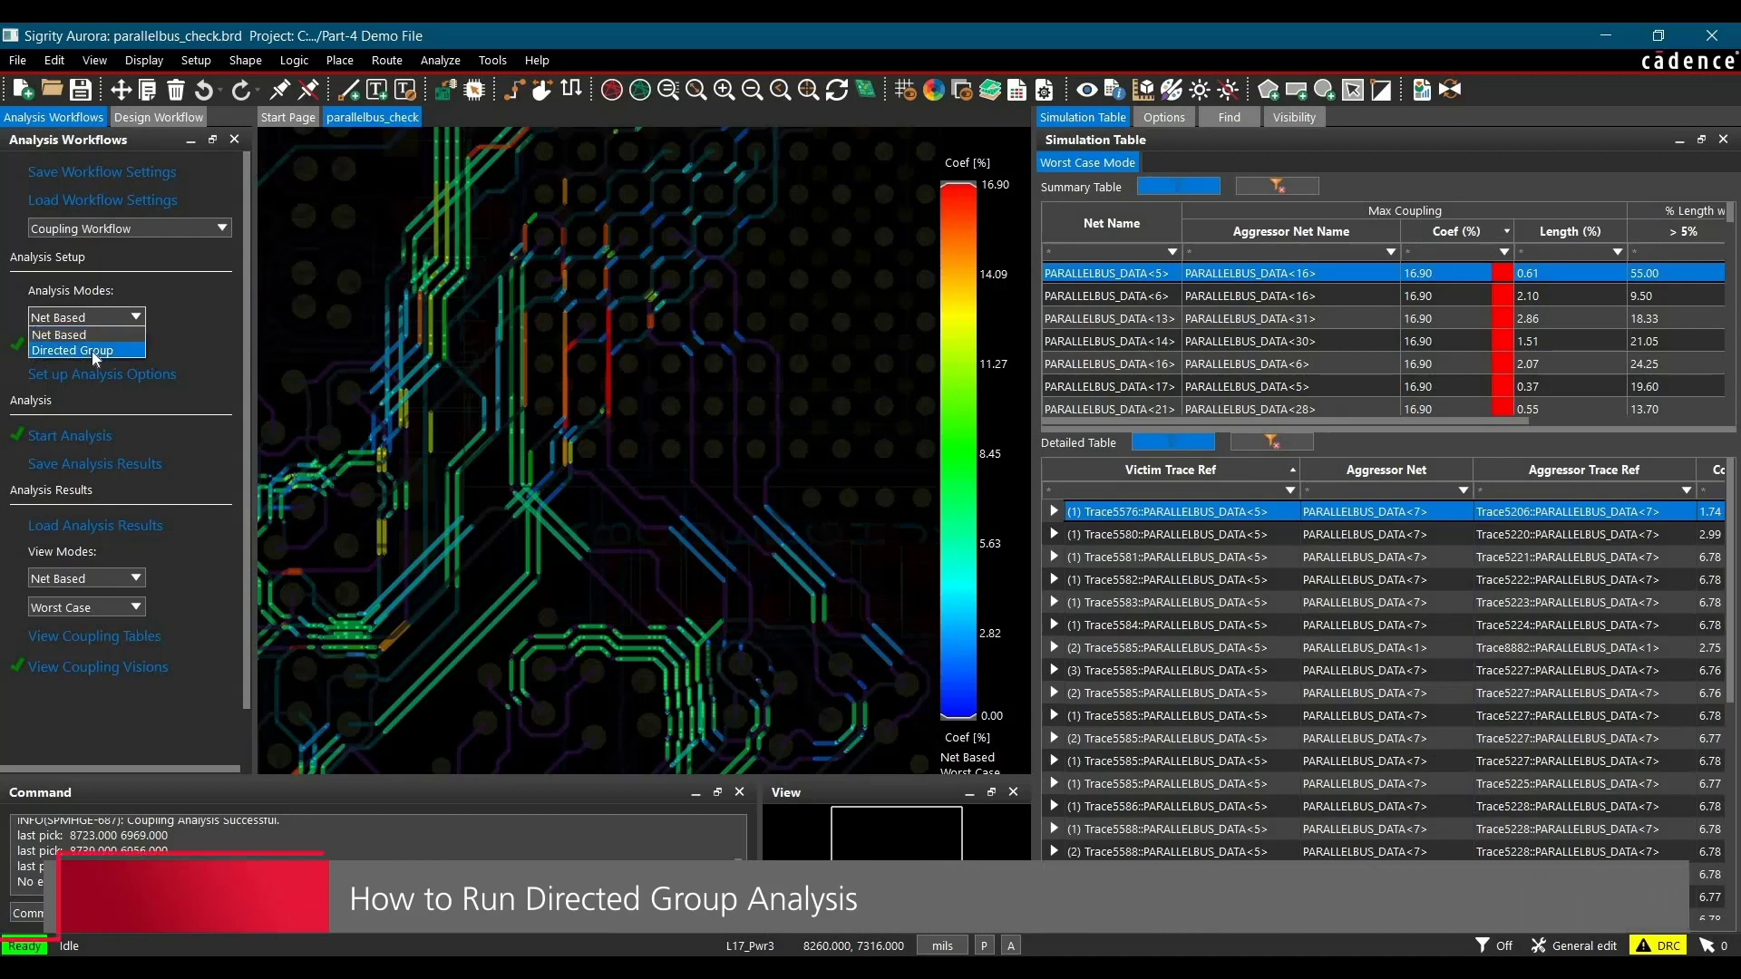
{"action": "left_click", "coordinate": [92, 350]}
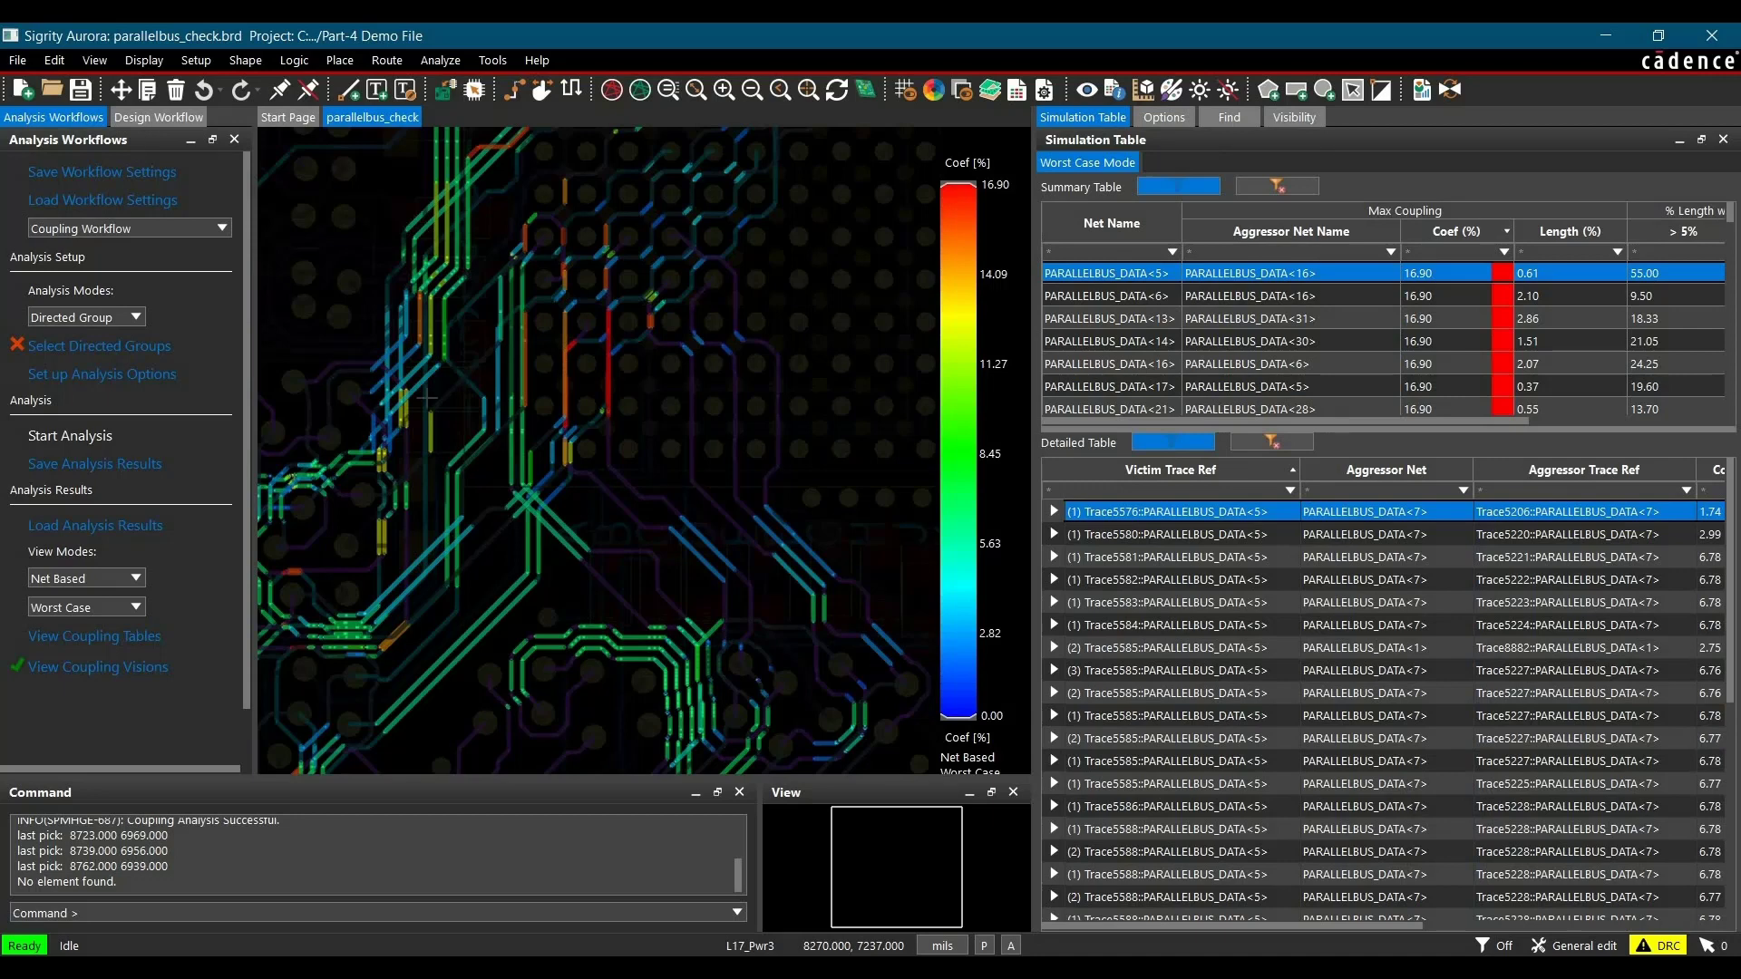
{"action": "left_click", "coordinate": [1723, 139]}
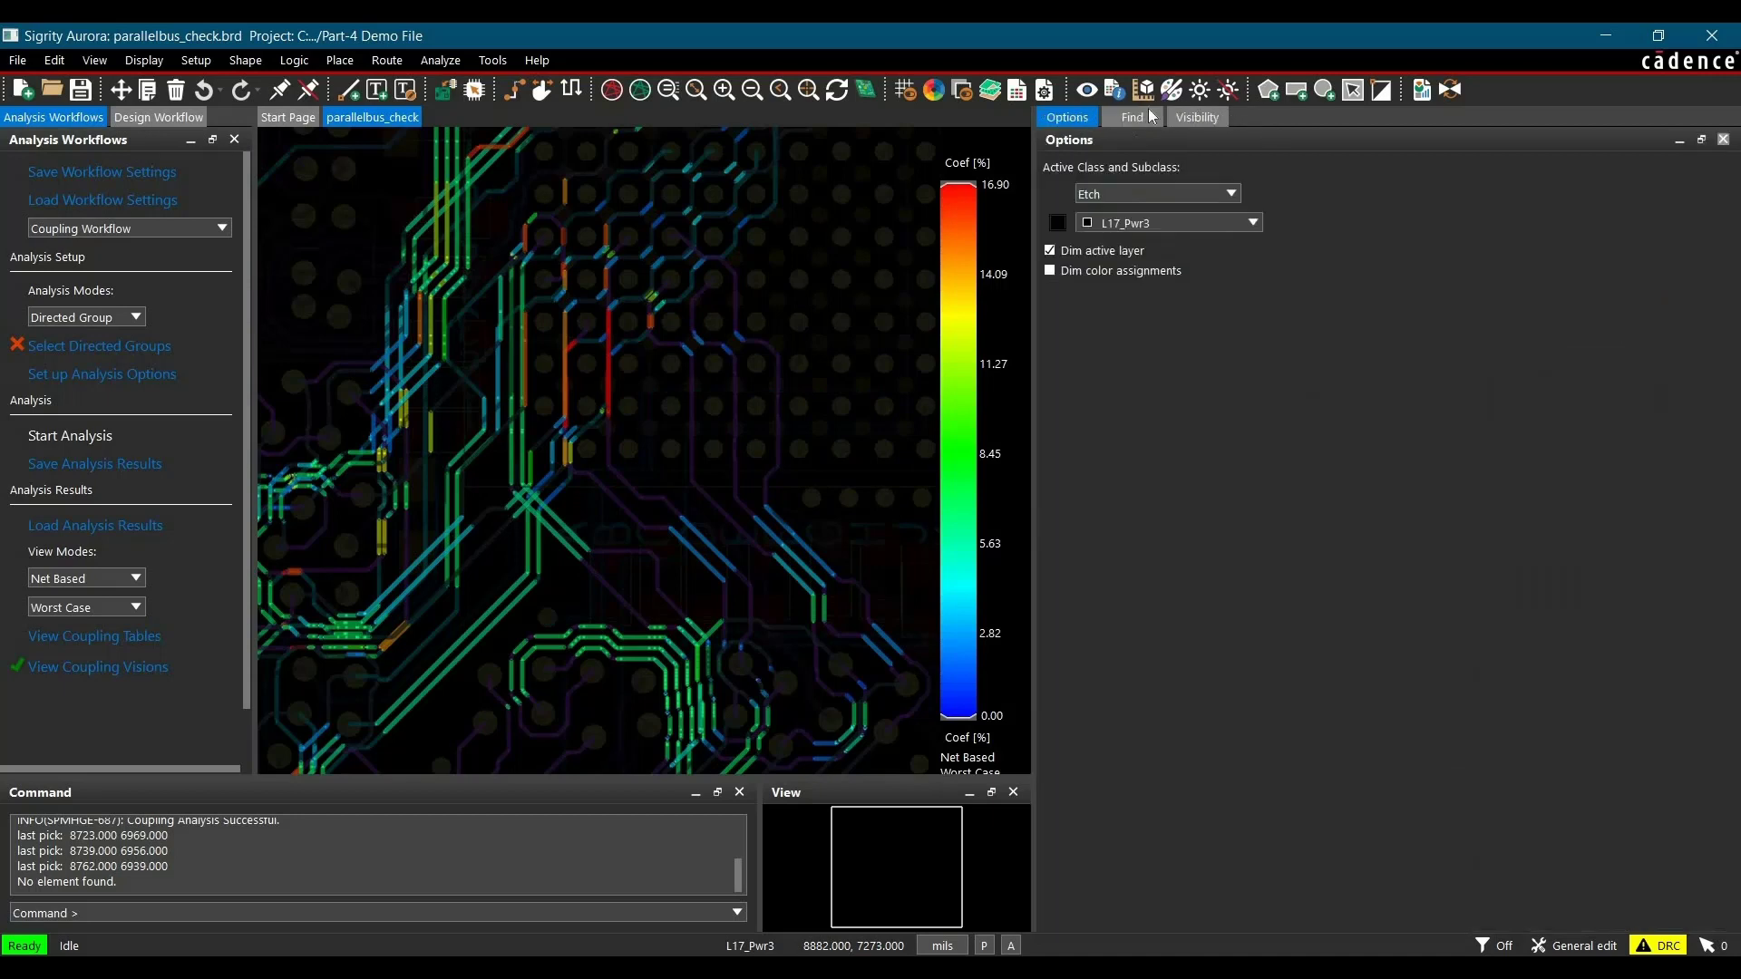
{"action": "left_click", "coordinate": [51, 662]}
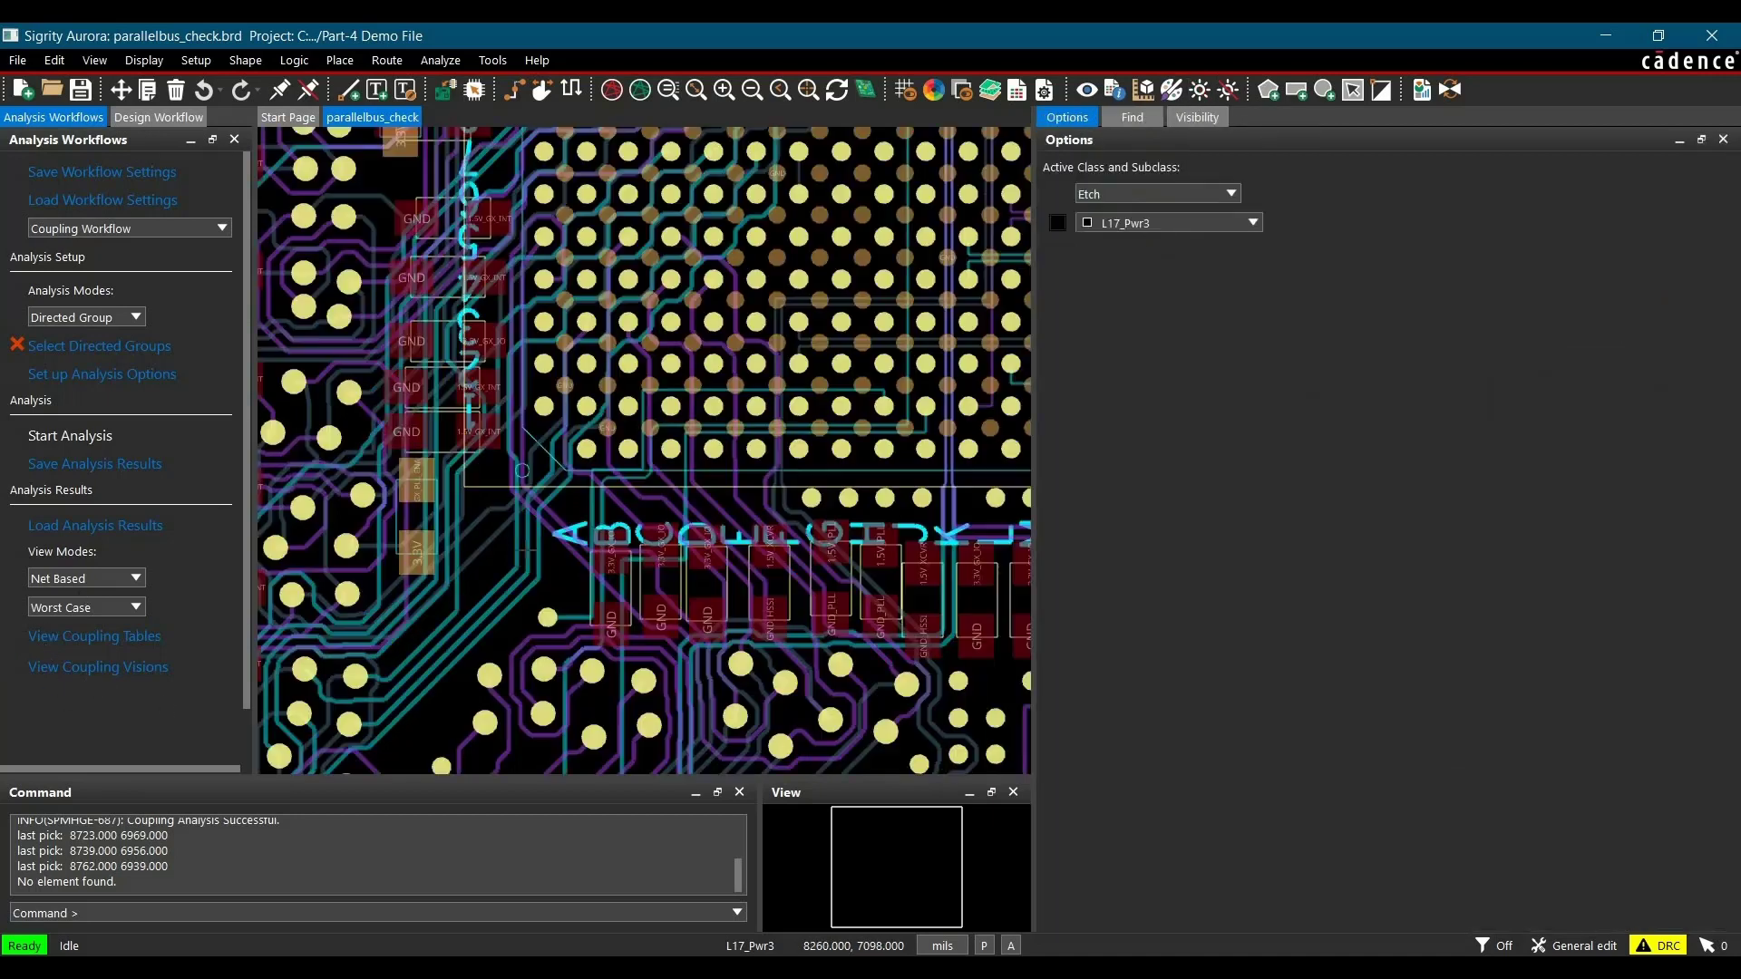
Step: Start the directed group selection with U7 as the start component and XU2 as the end component
{"action": "left_click", "coordinate": [68, 352]}
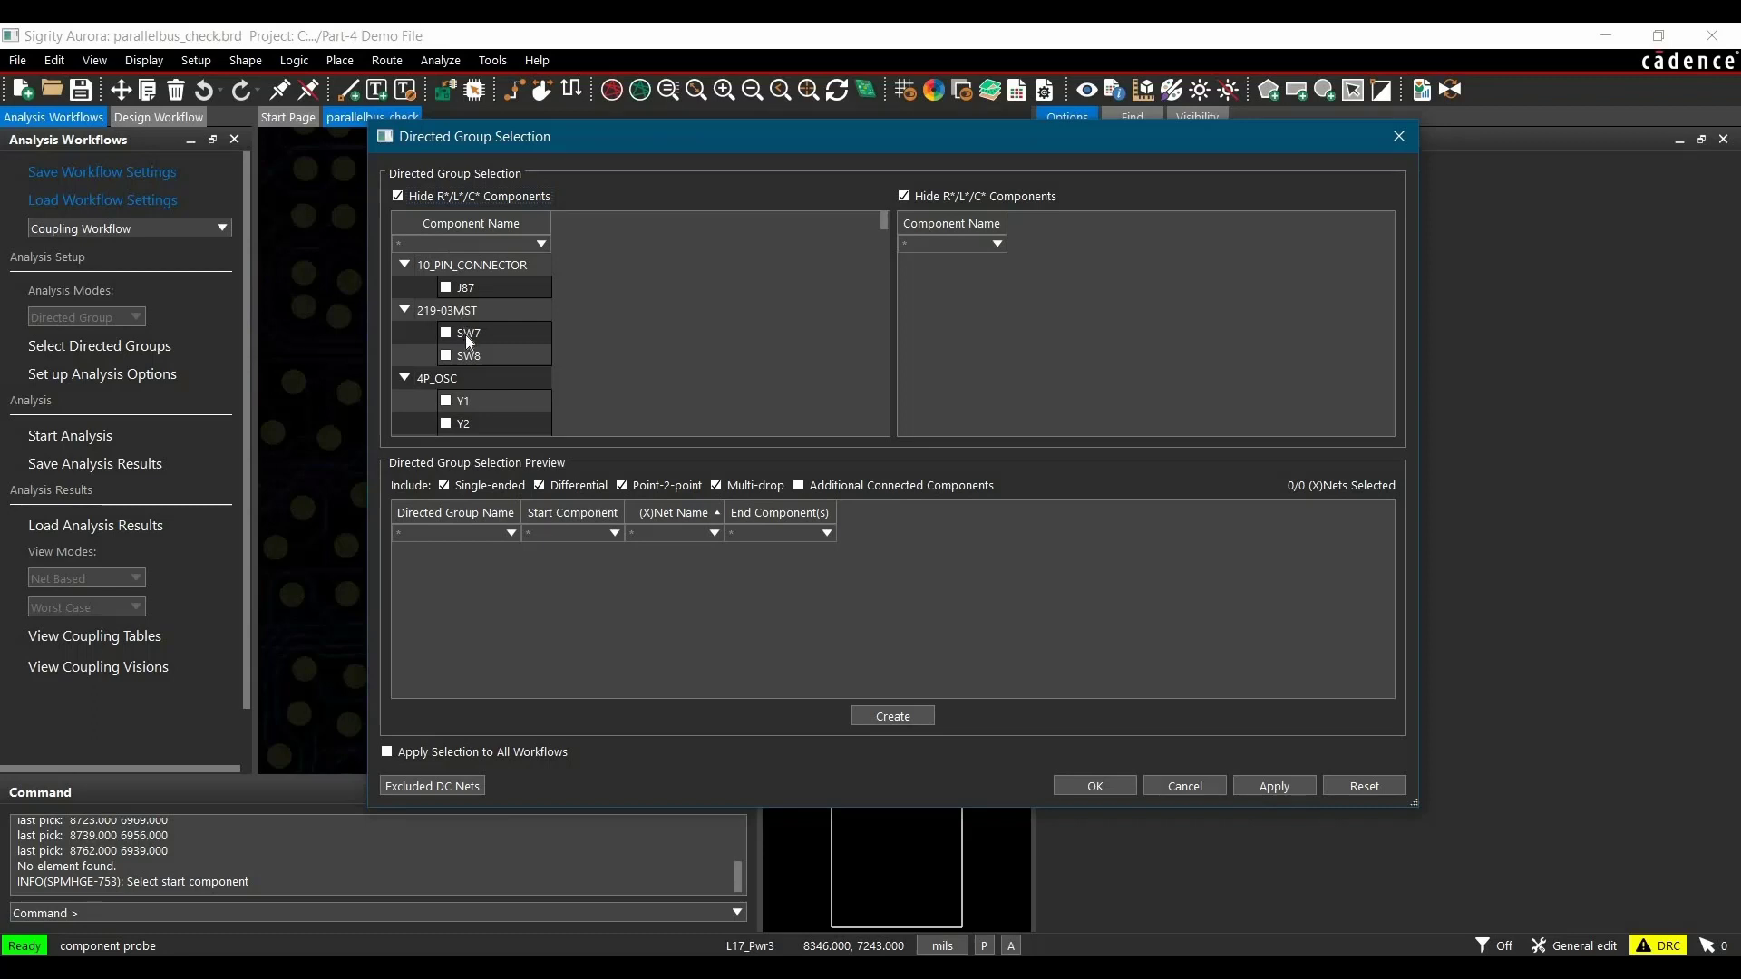
{"action": "scroll", "coordinate": [465, 334], "scroll_direction": "down", "scroll_amount": 1}
{"action": "scroll", "coordinate": [437, 263], "scroll_direction": "up", "scroll_amount": 1}
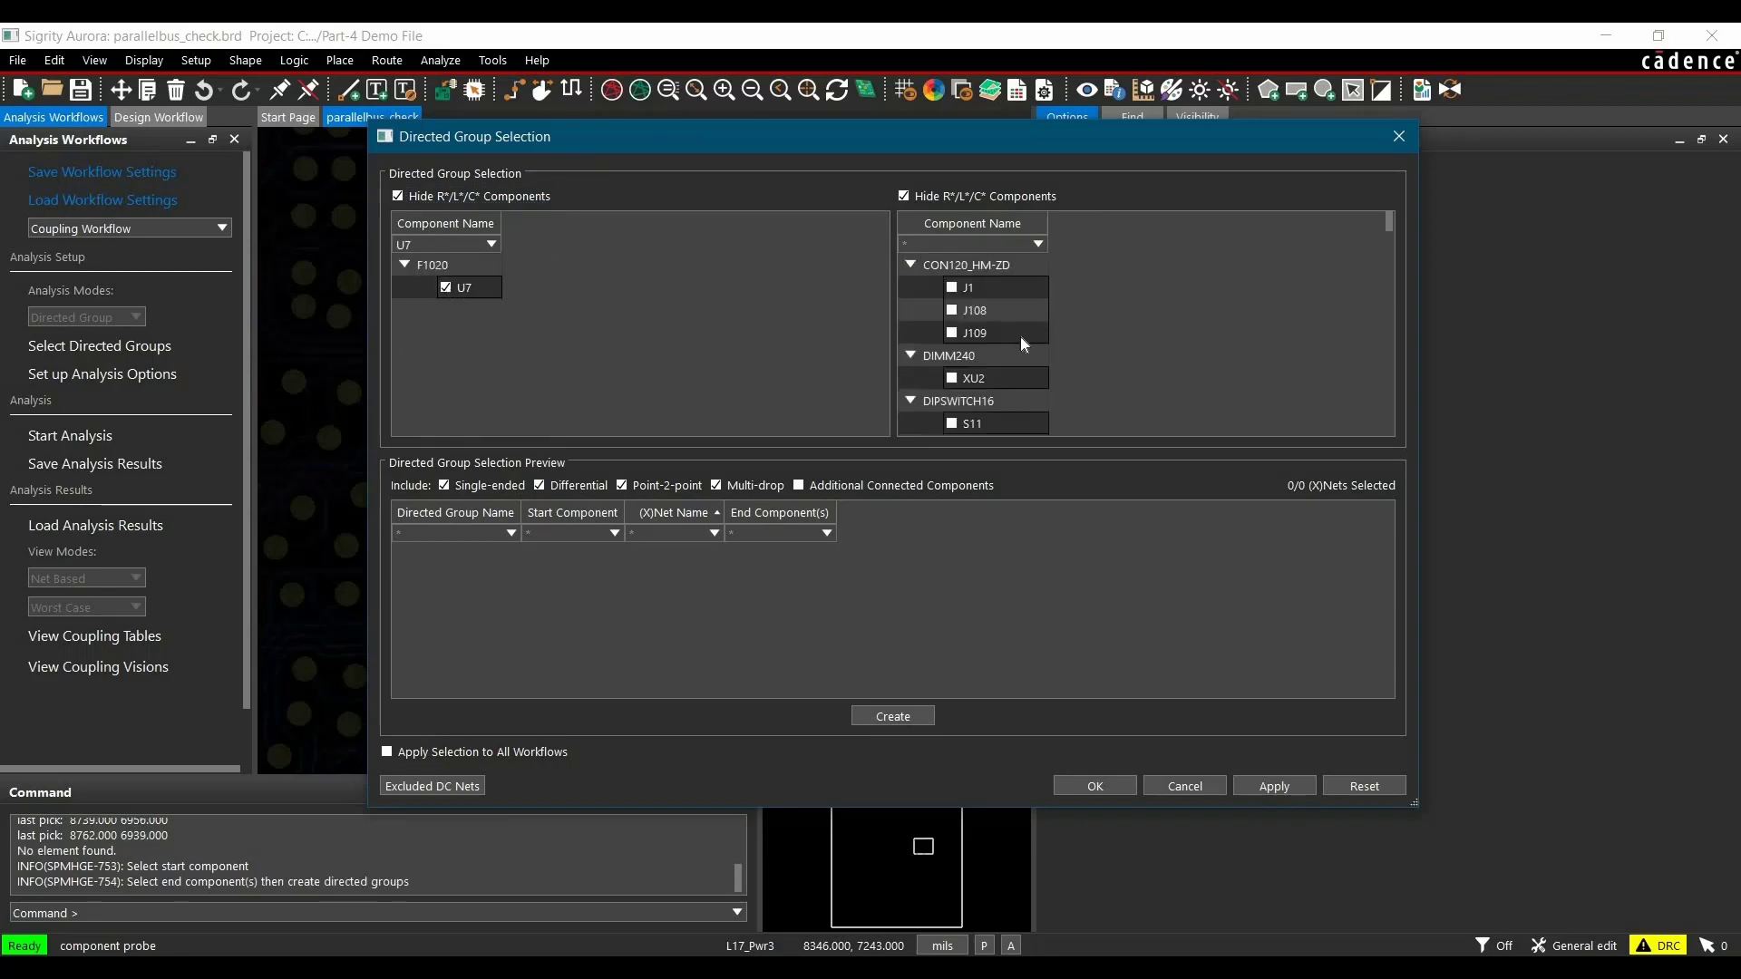
{"action": "left_click", "coordinate": [953, 377]}
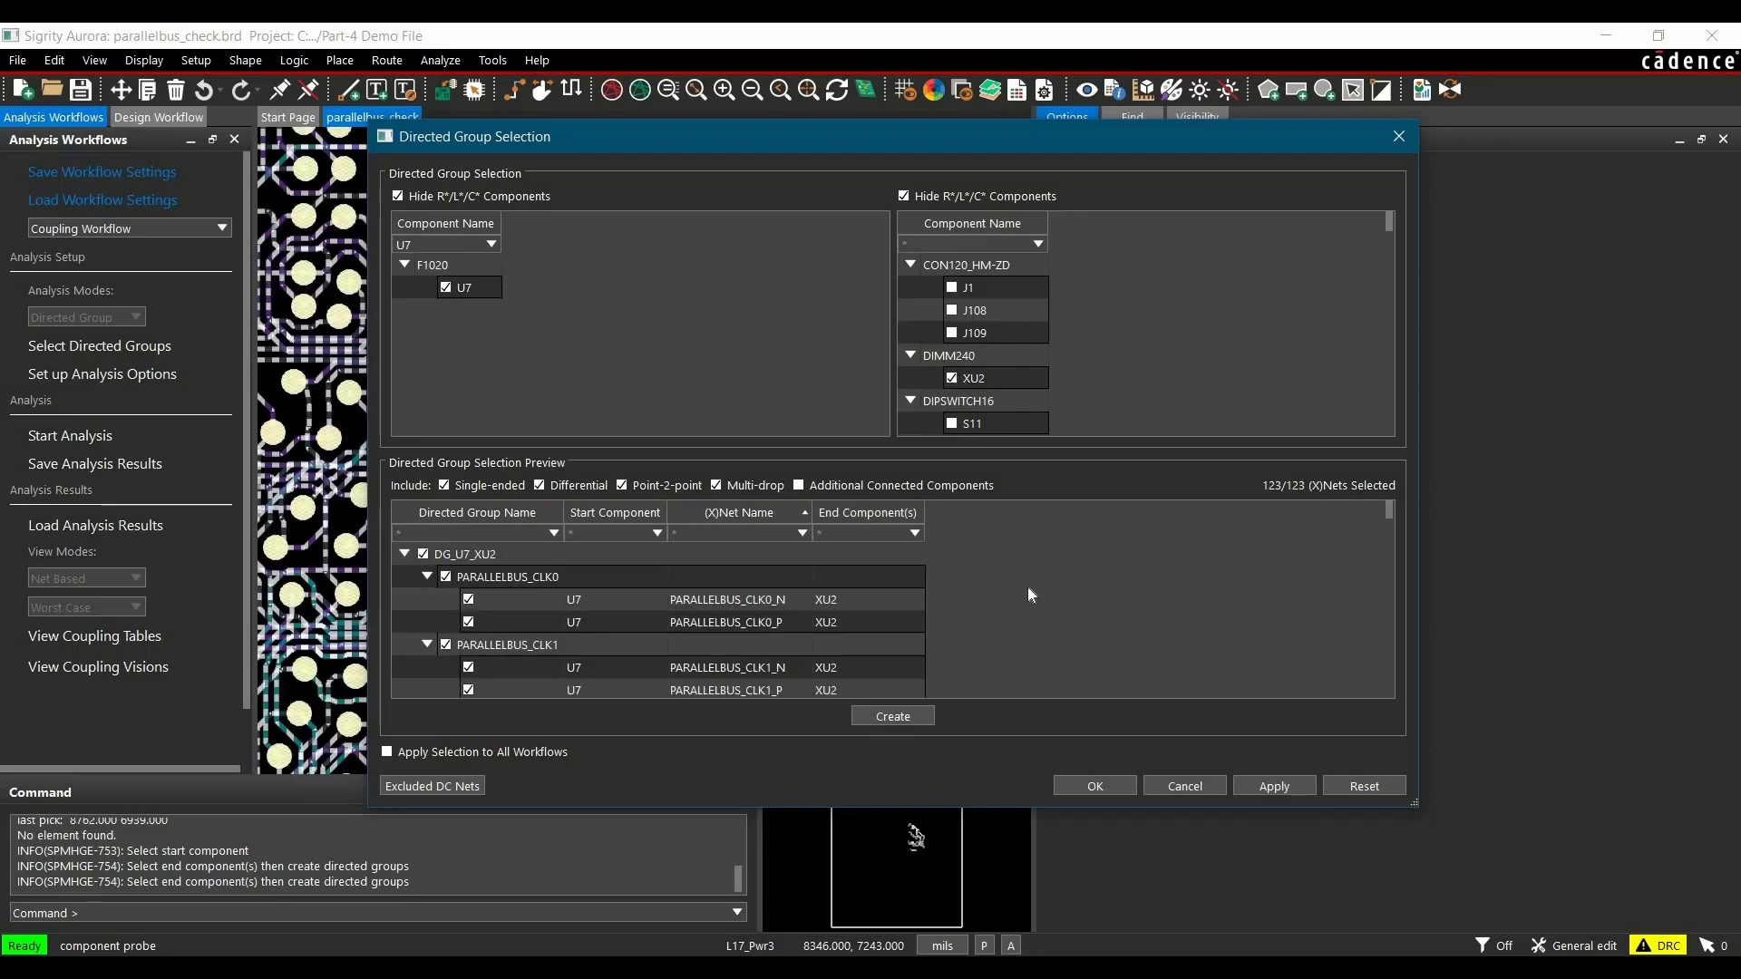
Step: Exclude differential and point-to-point nets, create the directed group from U7 to XU2, and accept the selection
{"action": "left_click", "coordinate": [561, 489]}
{"action": "left_click", "coordinate": [631, 486]}
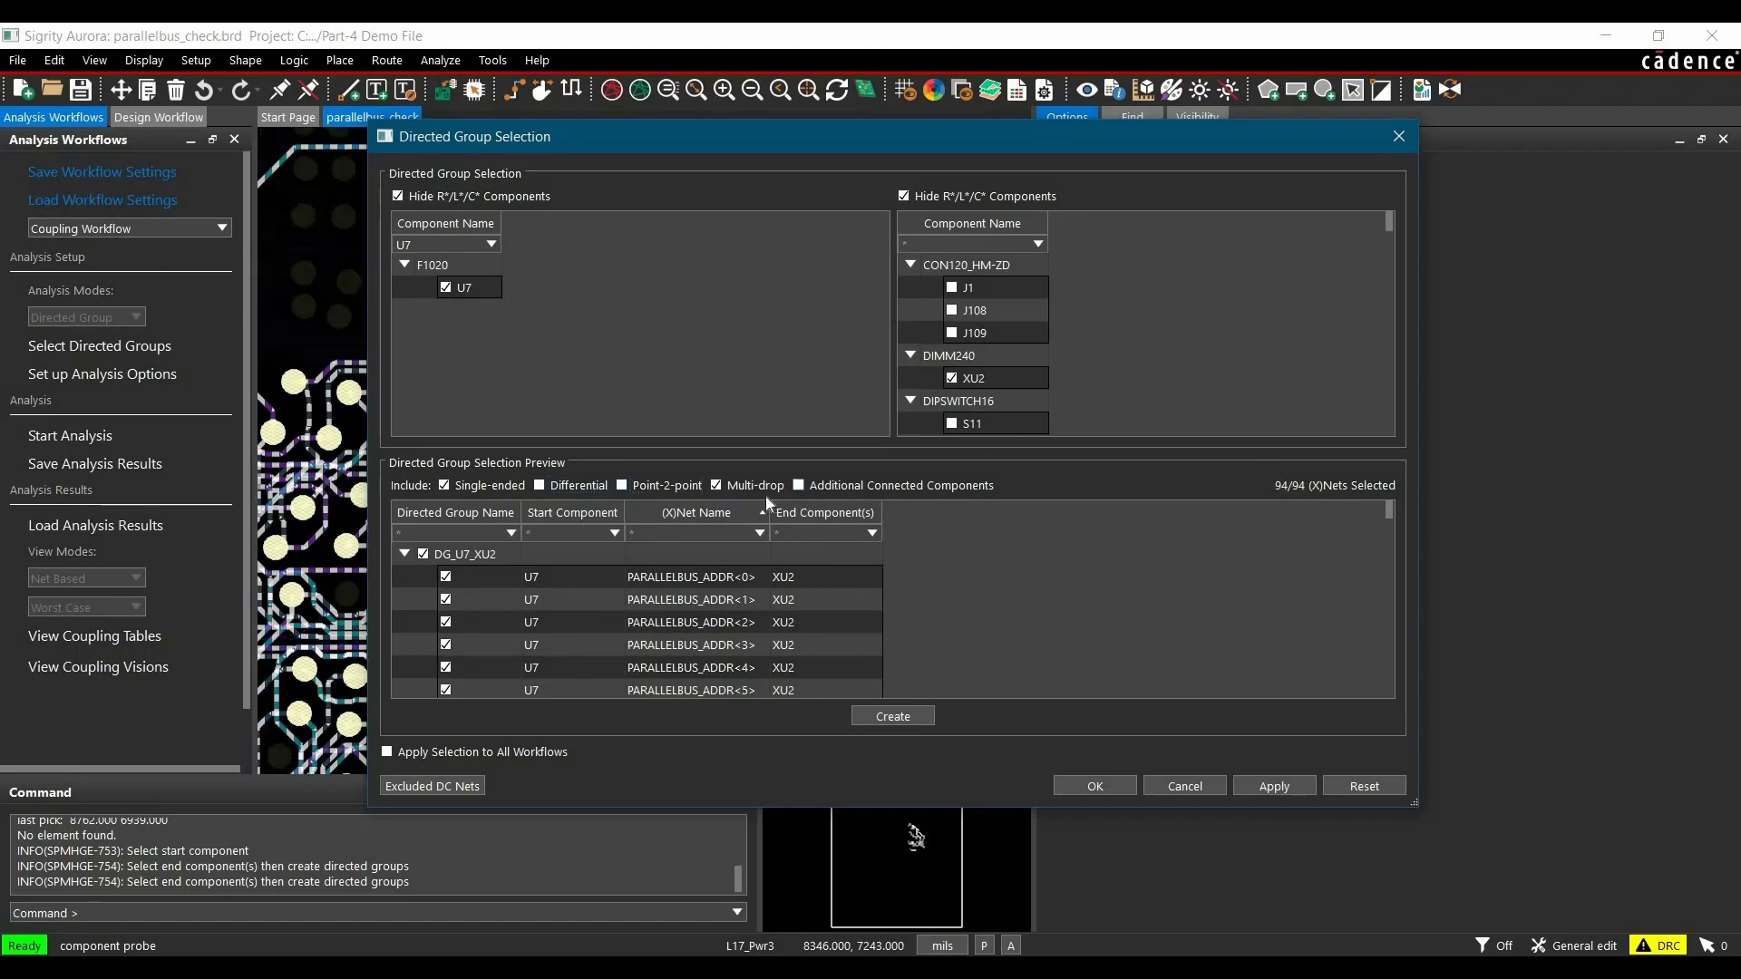
{"action": "left_click", "coordinate": [866, 719]}
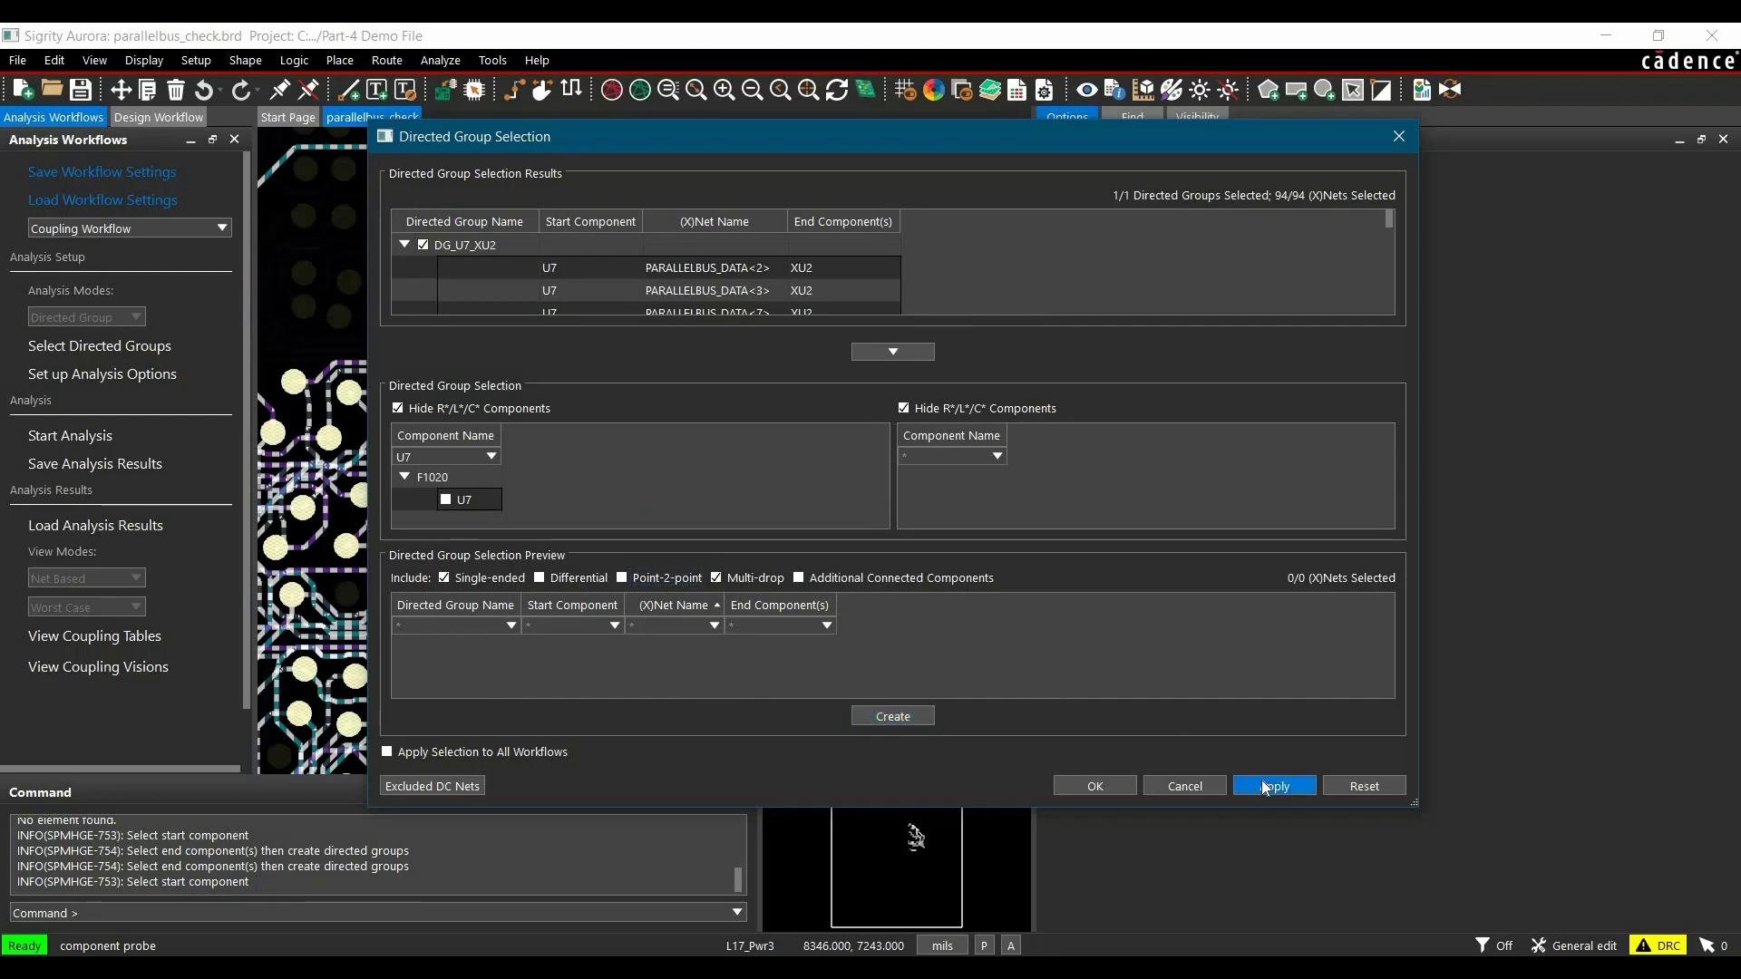
{"action": "left_click", "coordinate": [1111, 785]}
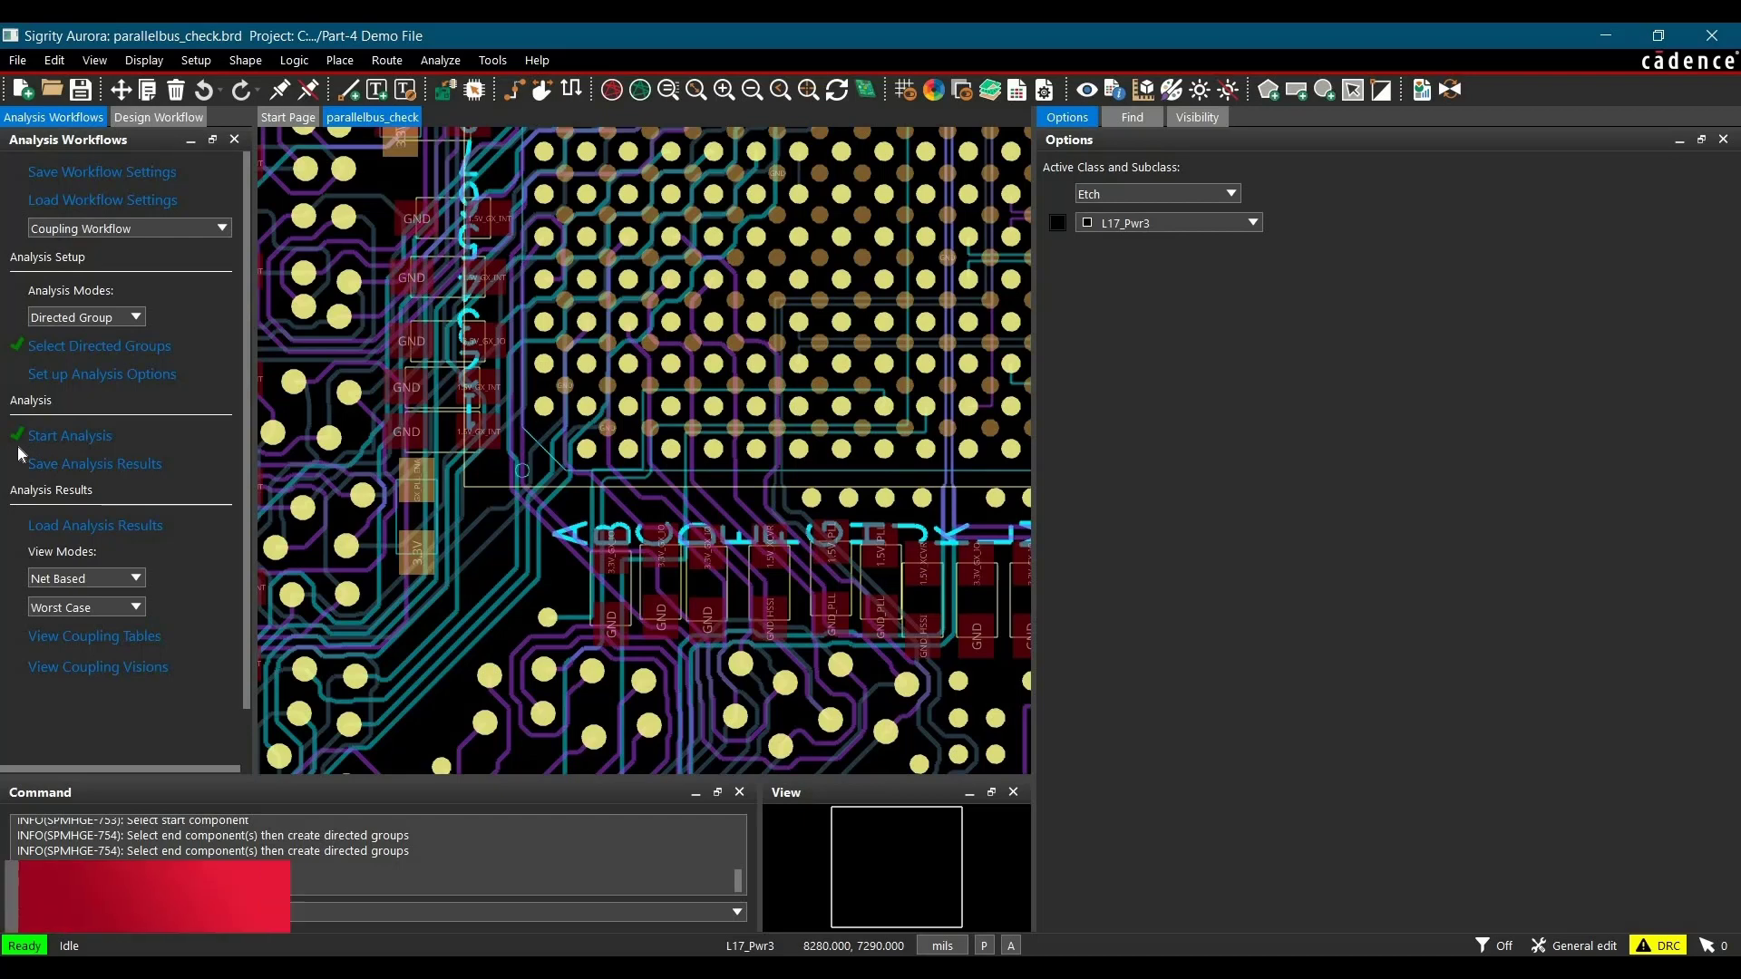
Step: Set the results view mode to Directed Group and open the coupling plots
{"action": "left_click", "coordinate": [54, 579]}
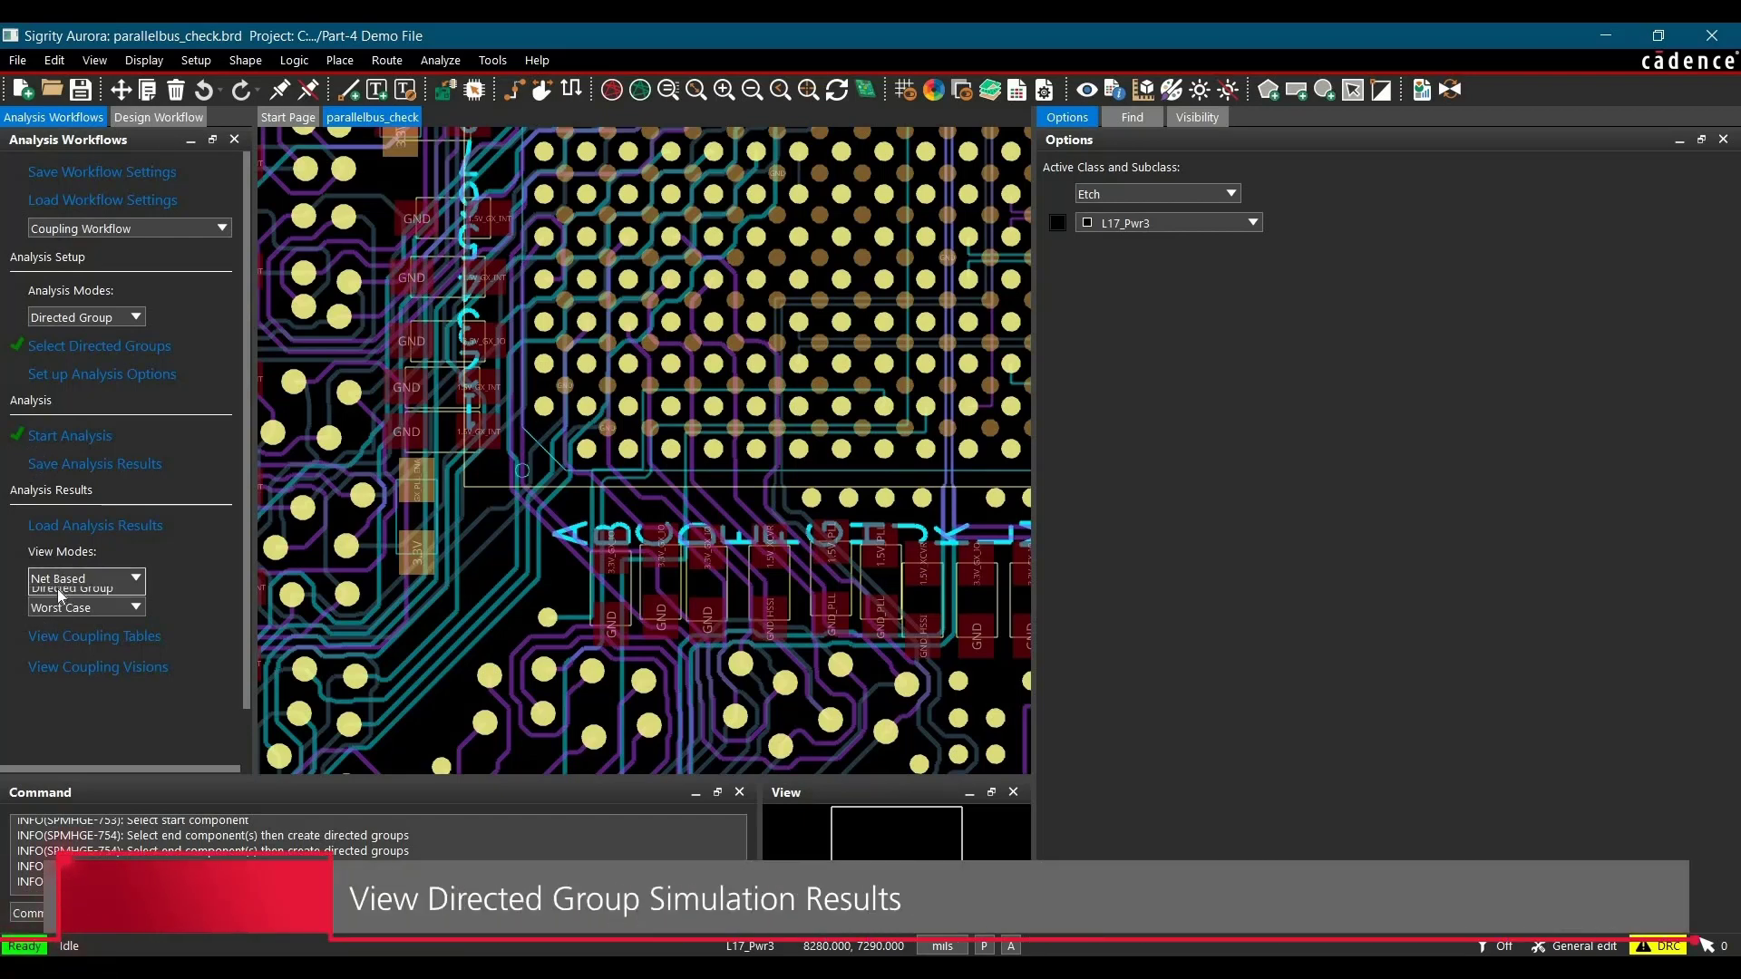
{"action": "left_click", "coordinate": [56, 610]}
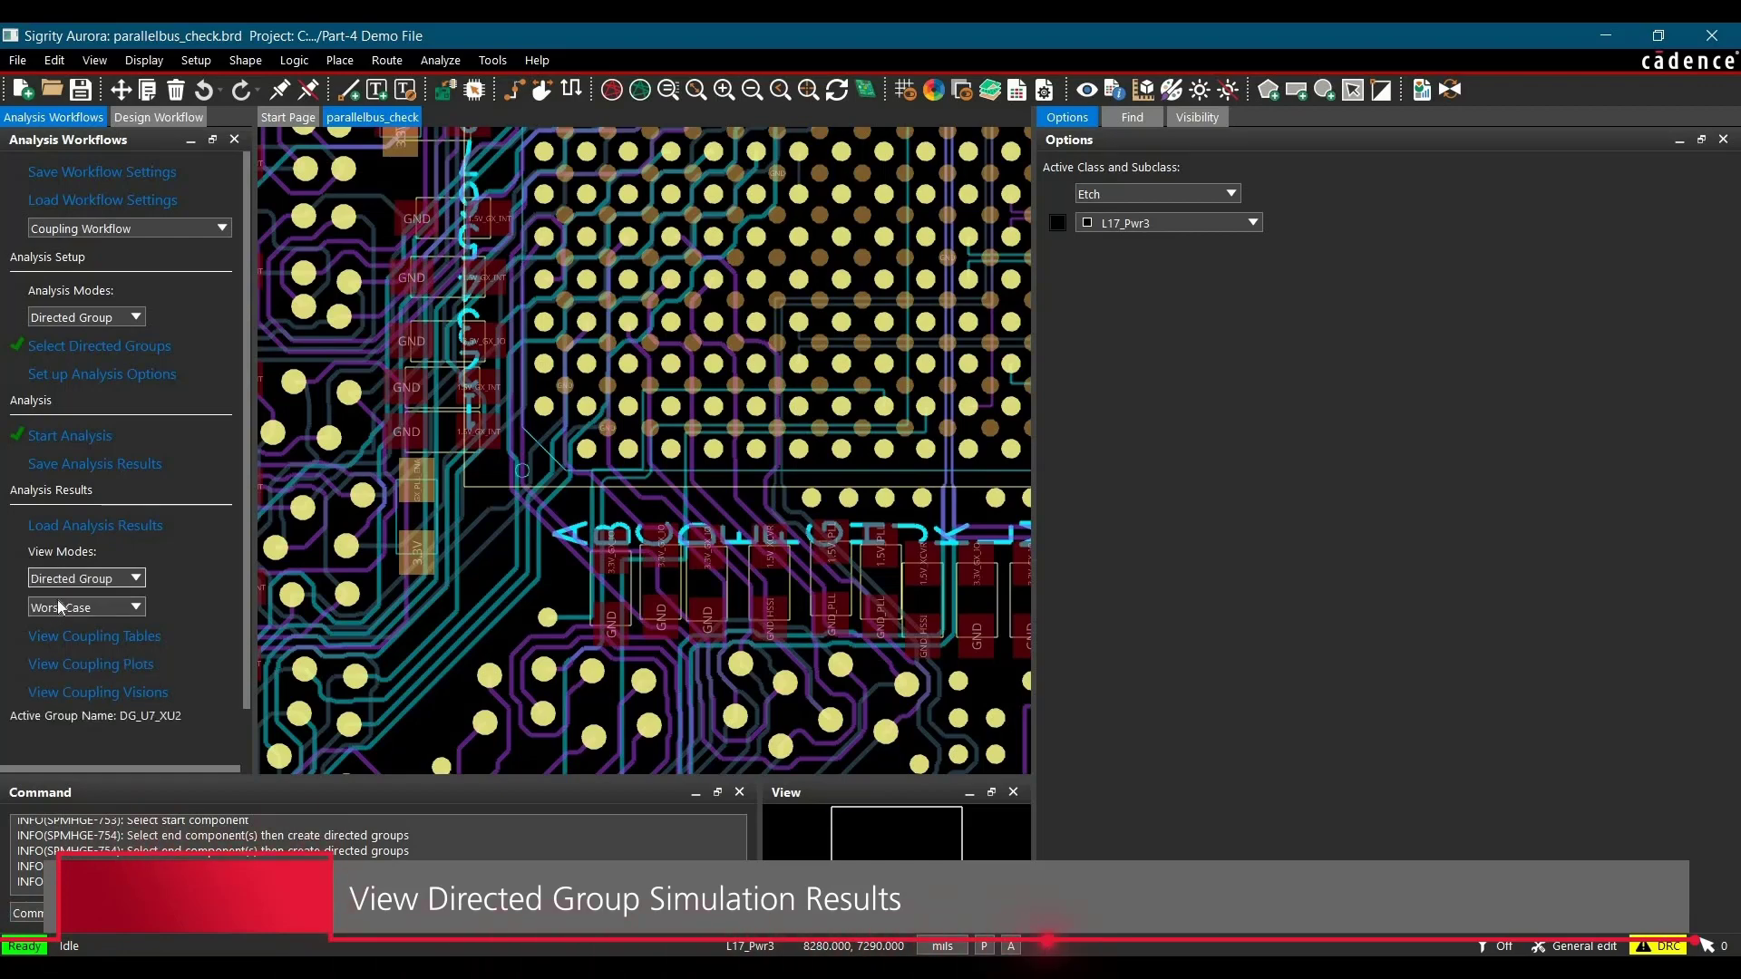
{"action": "left_click", "coordinate": [52, 667]}
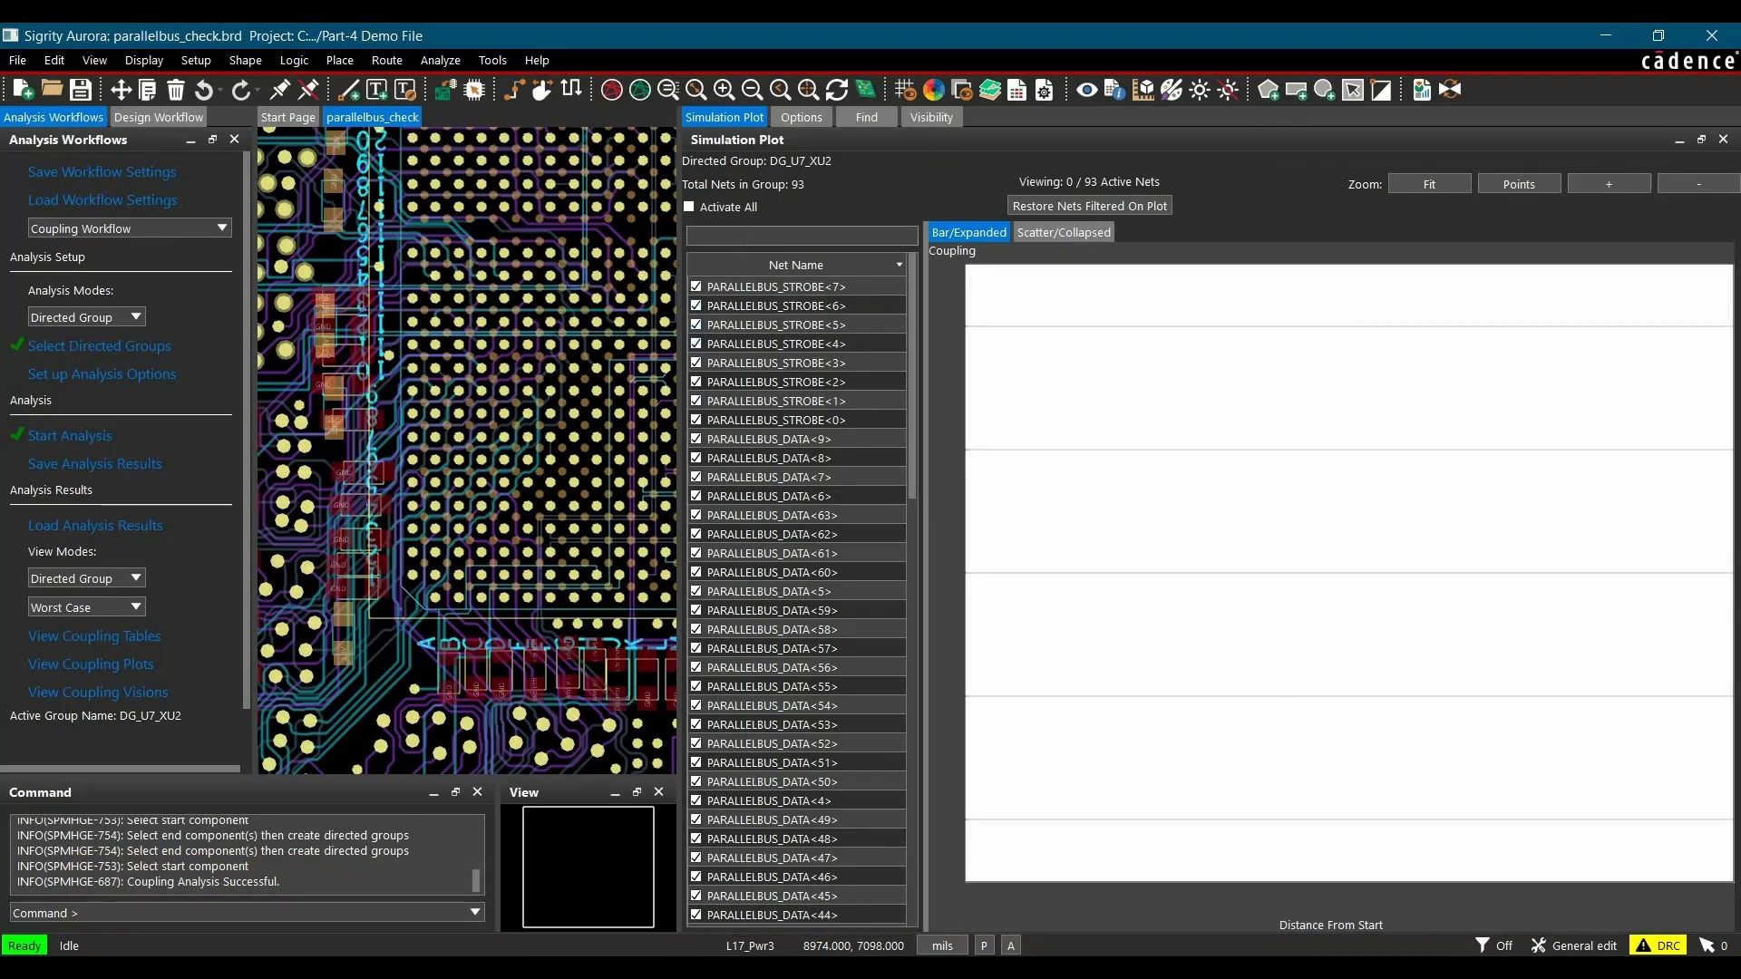
Step: Filter the plot's net list by PARALLELBUS_DATA<1 and restore the filtered nets on the plot
{"action": "left_click", "coordinate": [743, 236]}
{"action": "type", "text": "PARALLELBUS_DATA<1"}
{"action": "left_click", "coordinate": [1041, 205]}
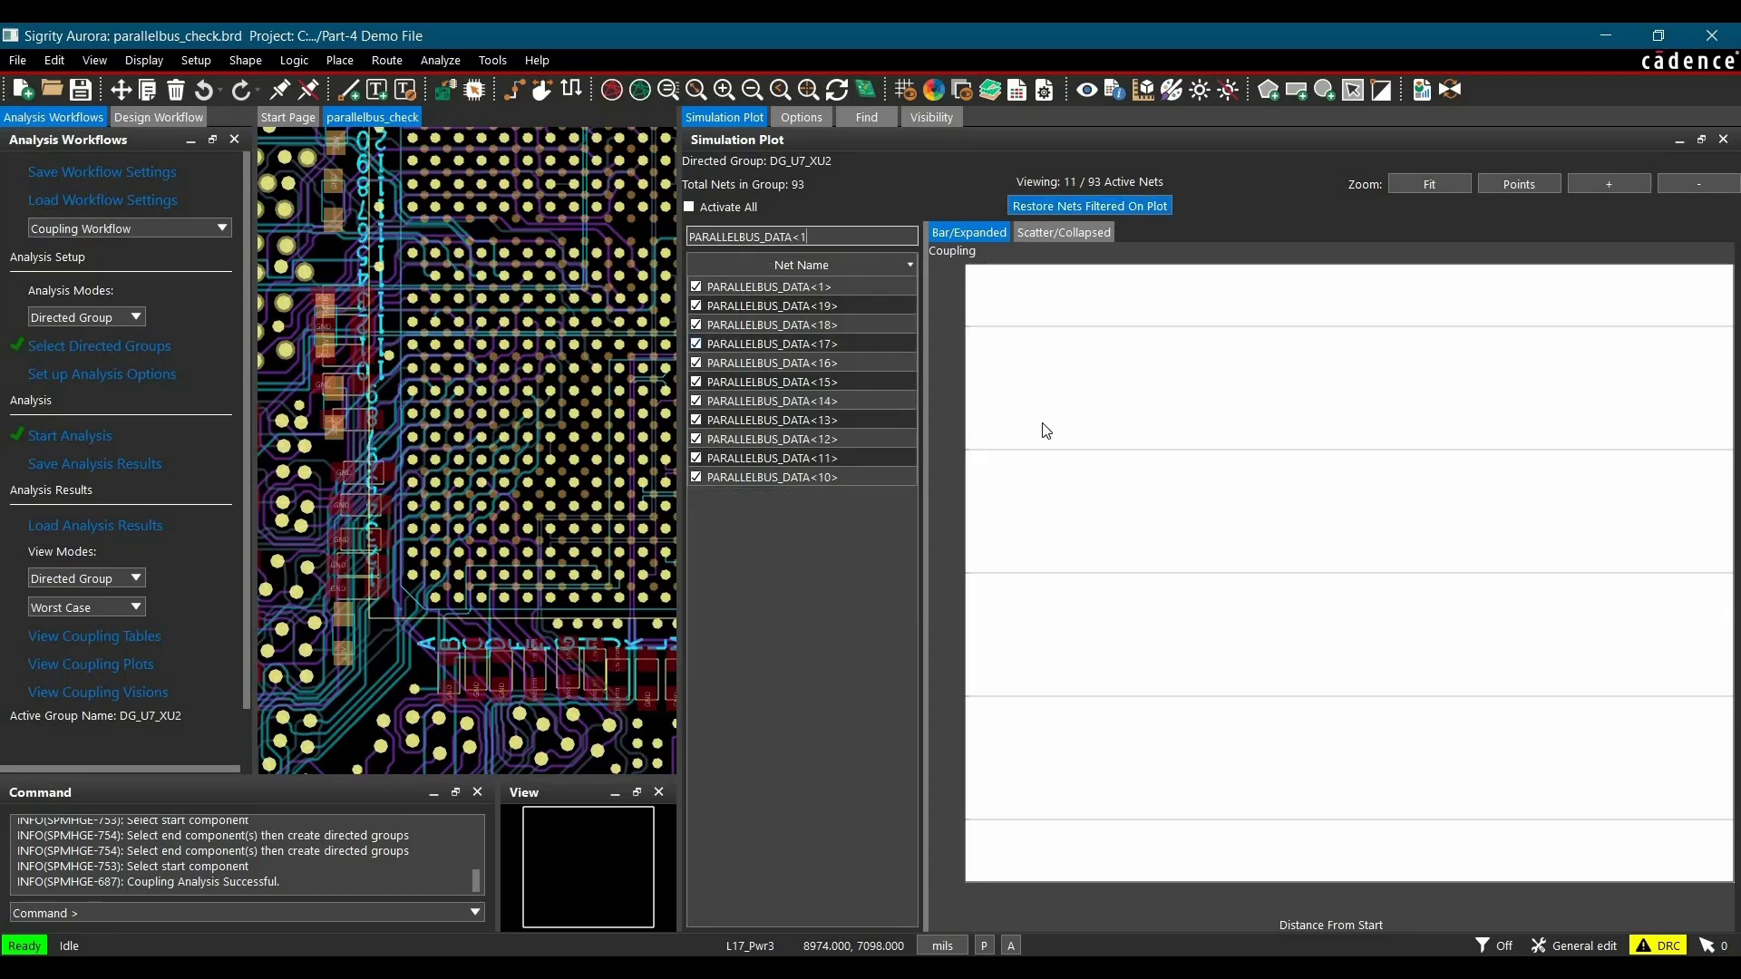
Step: Locate the red PARALLELBUS_DATA<18> segment from the bar plot in the layout and read its coupling details
{"action": "mouse_move", "coordinate": [1295, 401]}
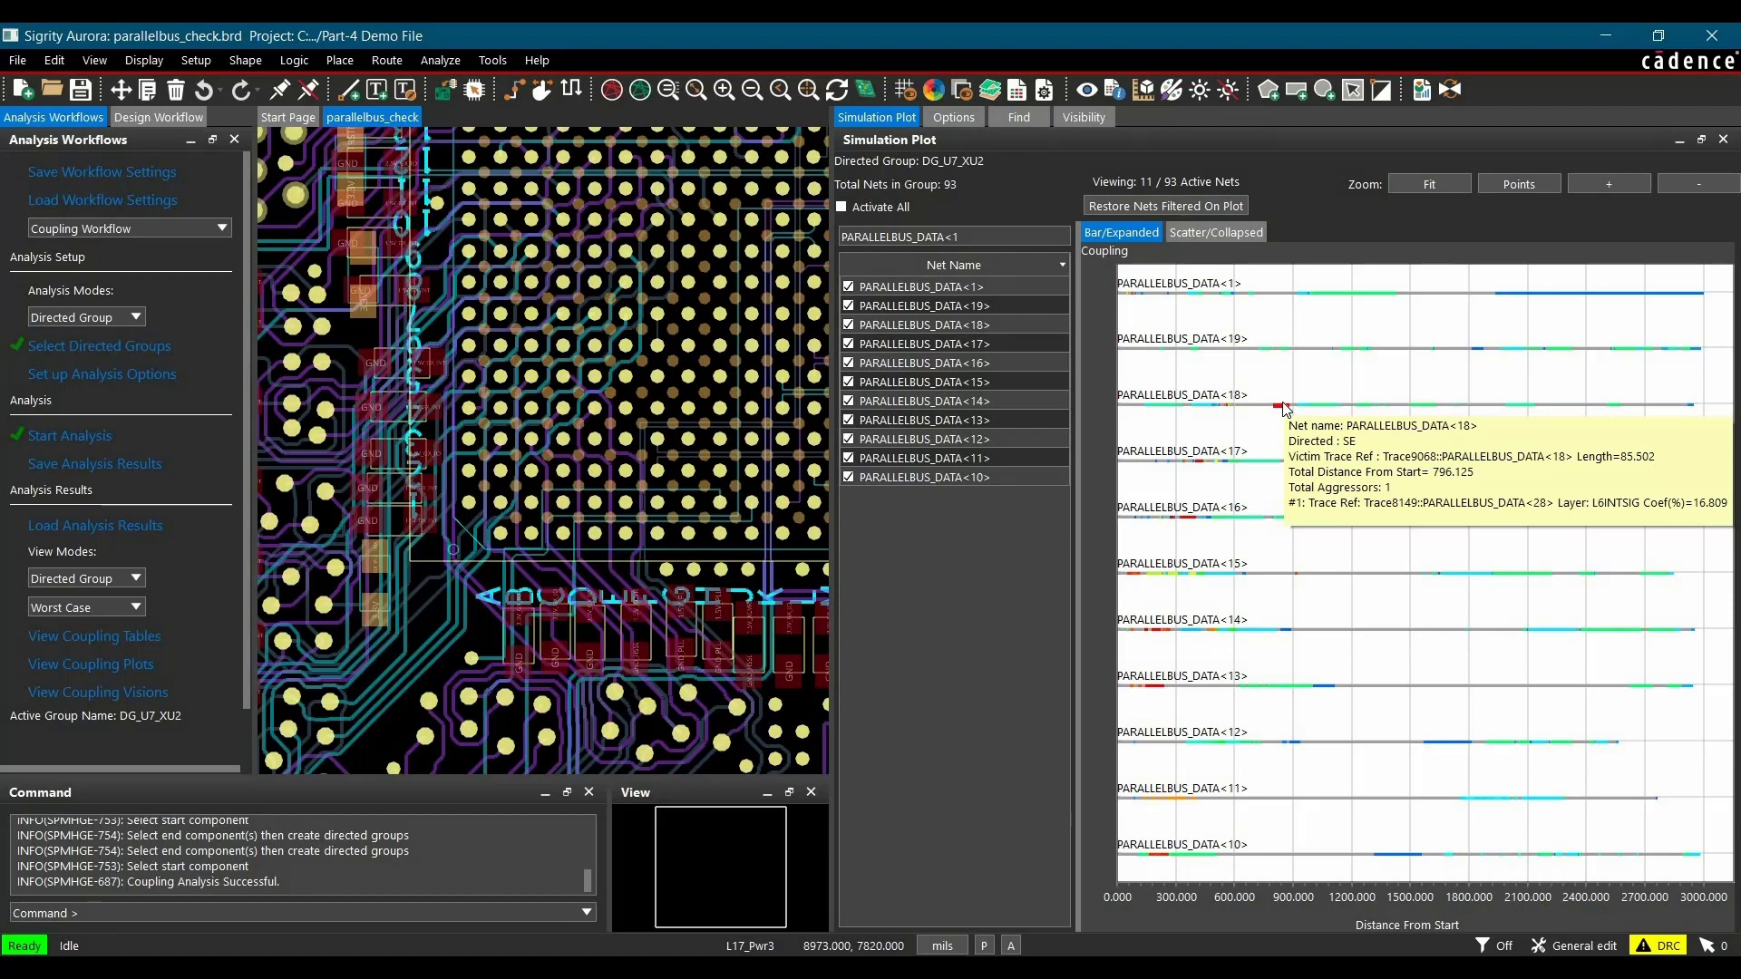
{"action": "left_click", "coordinate": [1283, 402]}
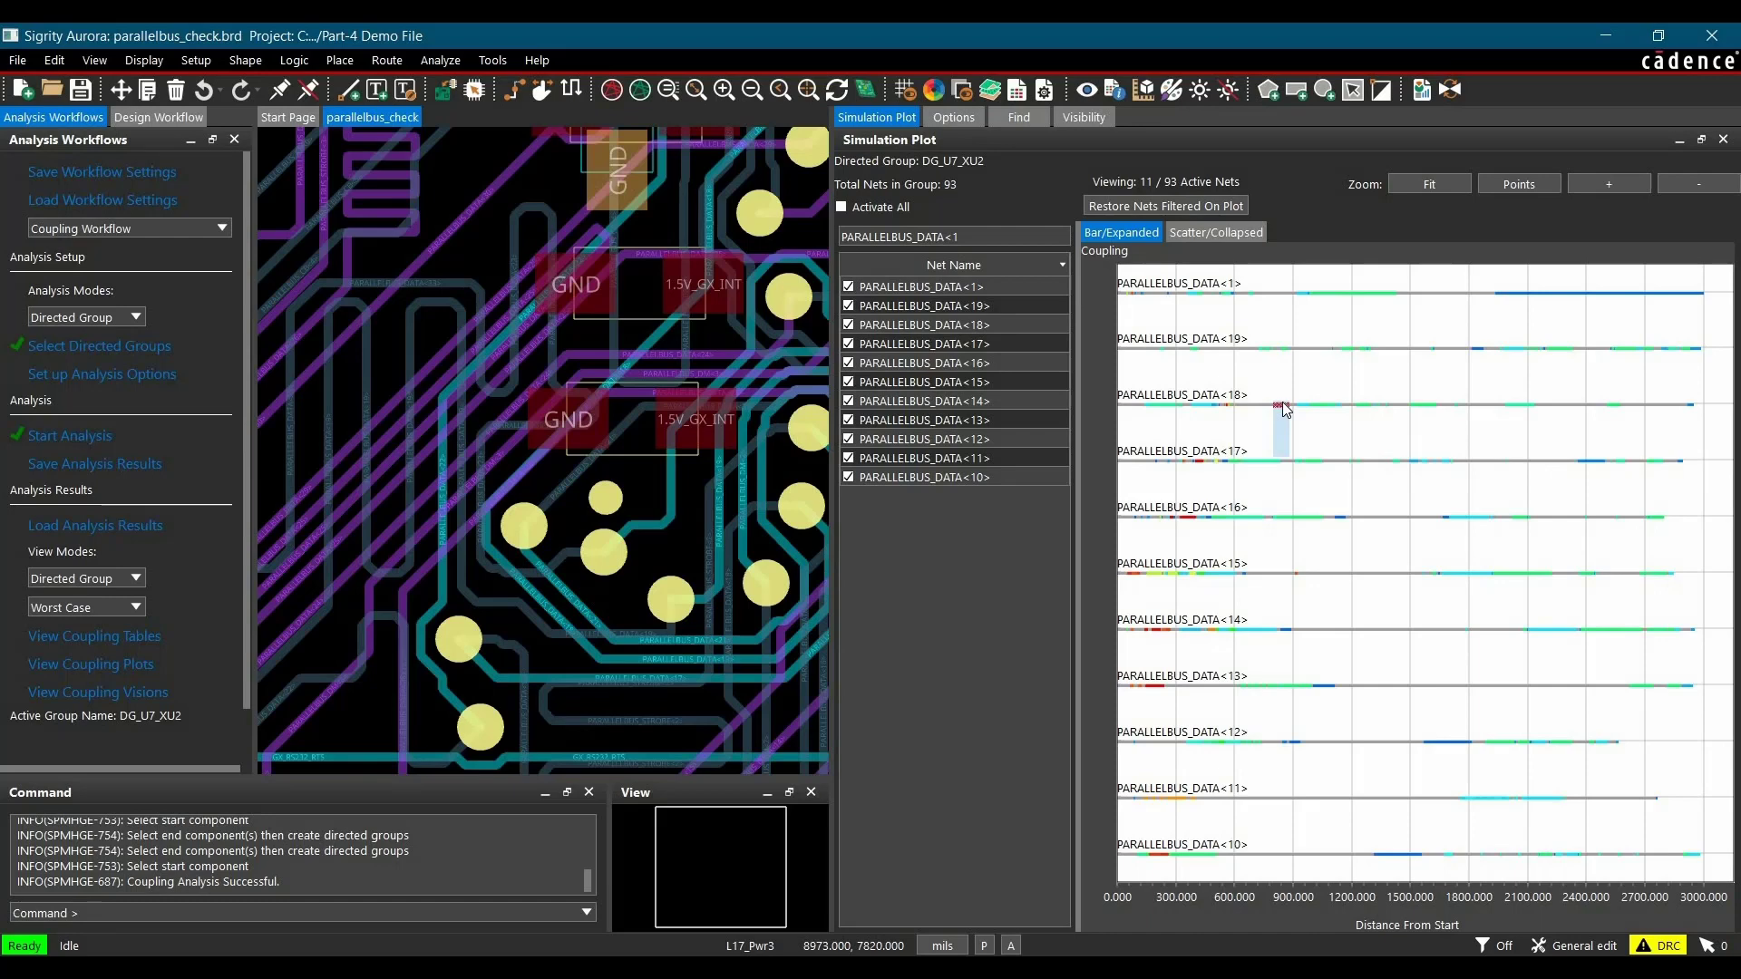
{"action": "mouse_move", "coordinate": [1282, 401]}
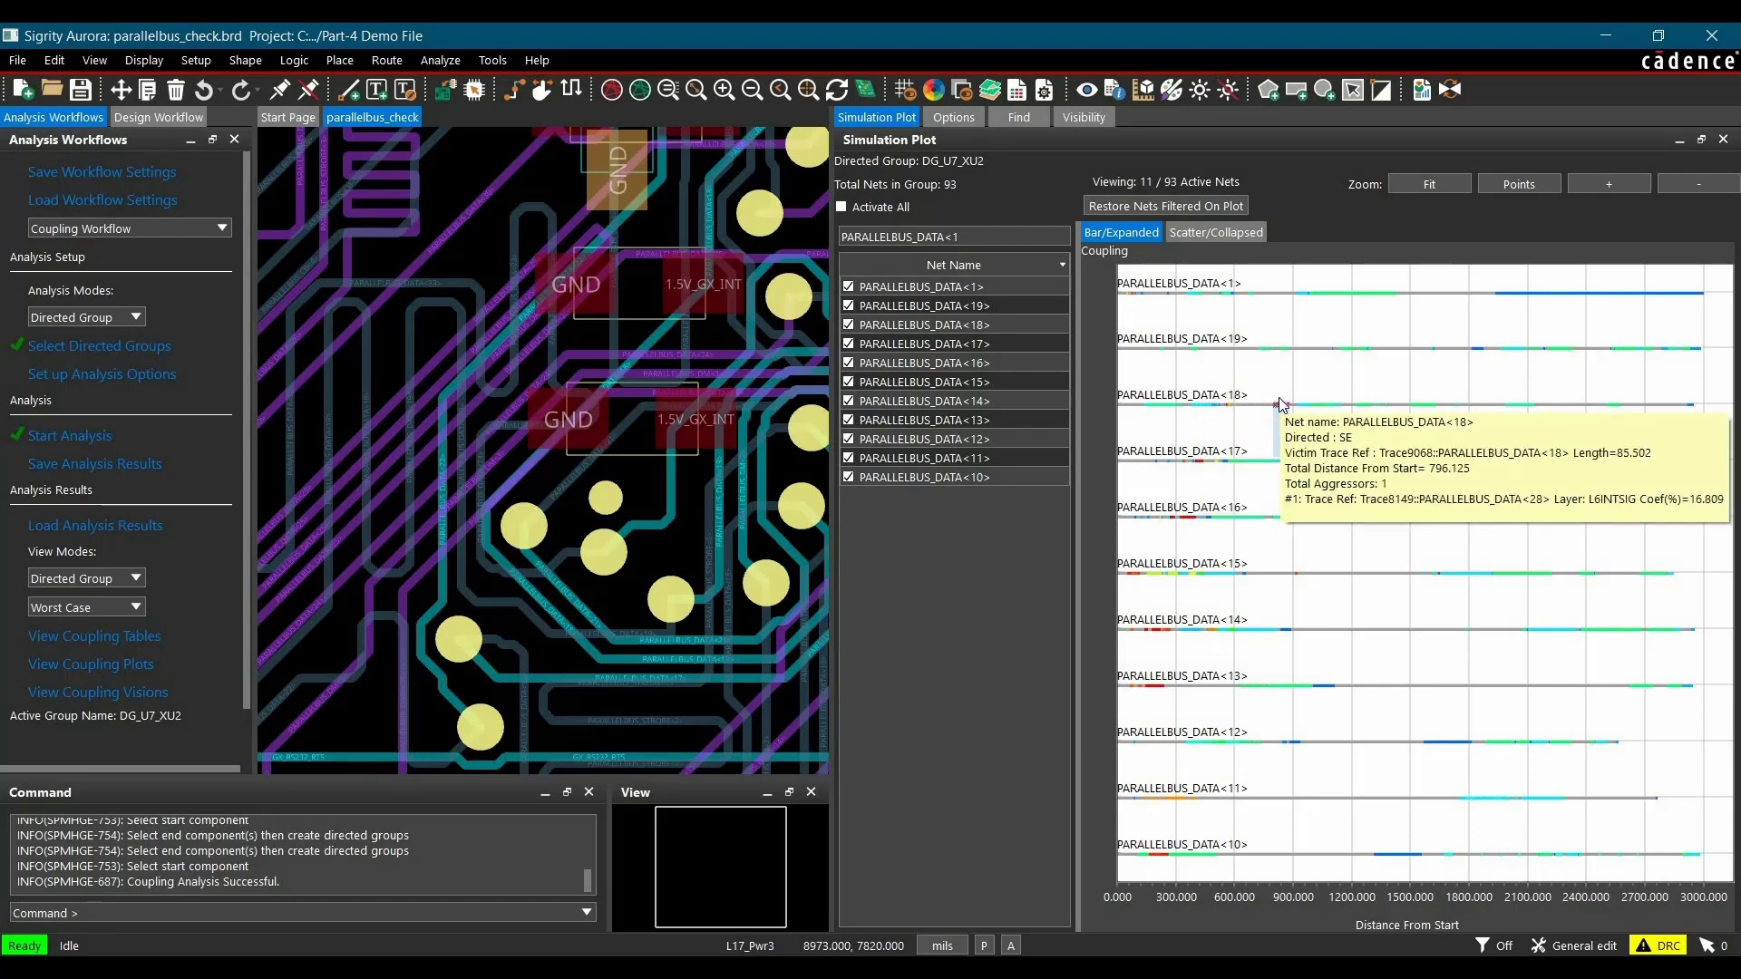
Step: Display the Coupling Visions overlay for the directed group and inspect the PARALLELBUS_DATA<18> and PARALLELBUS_DATA<17> segments in the bar plot
{"action": "left_click", "coordinate": [71, 694]}
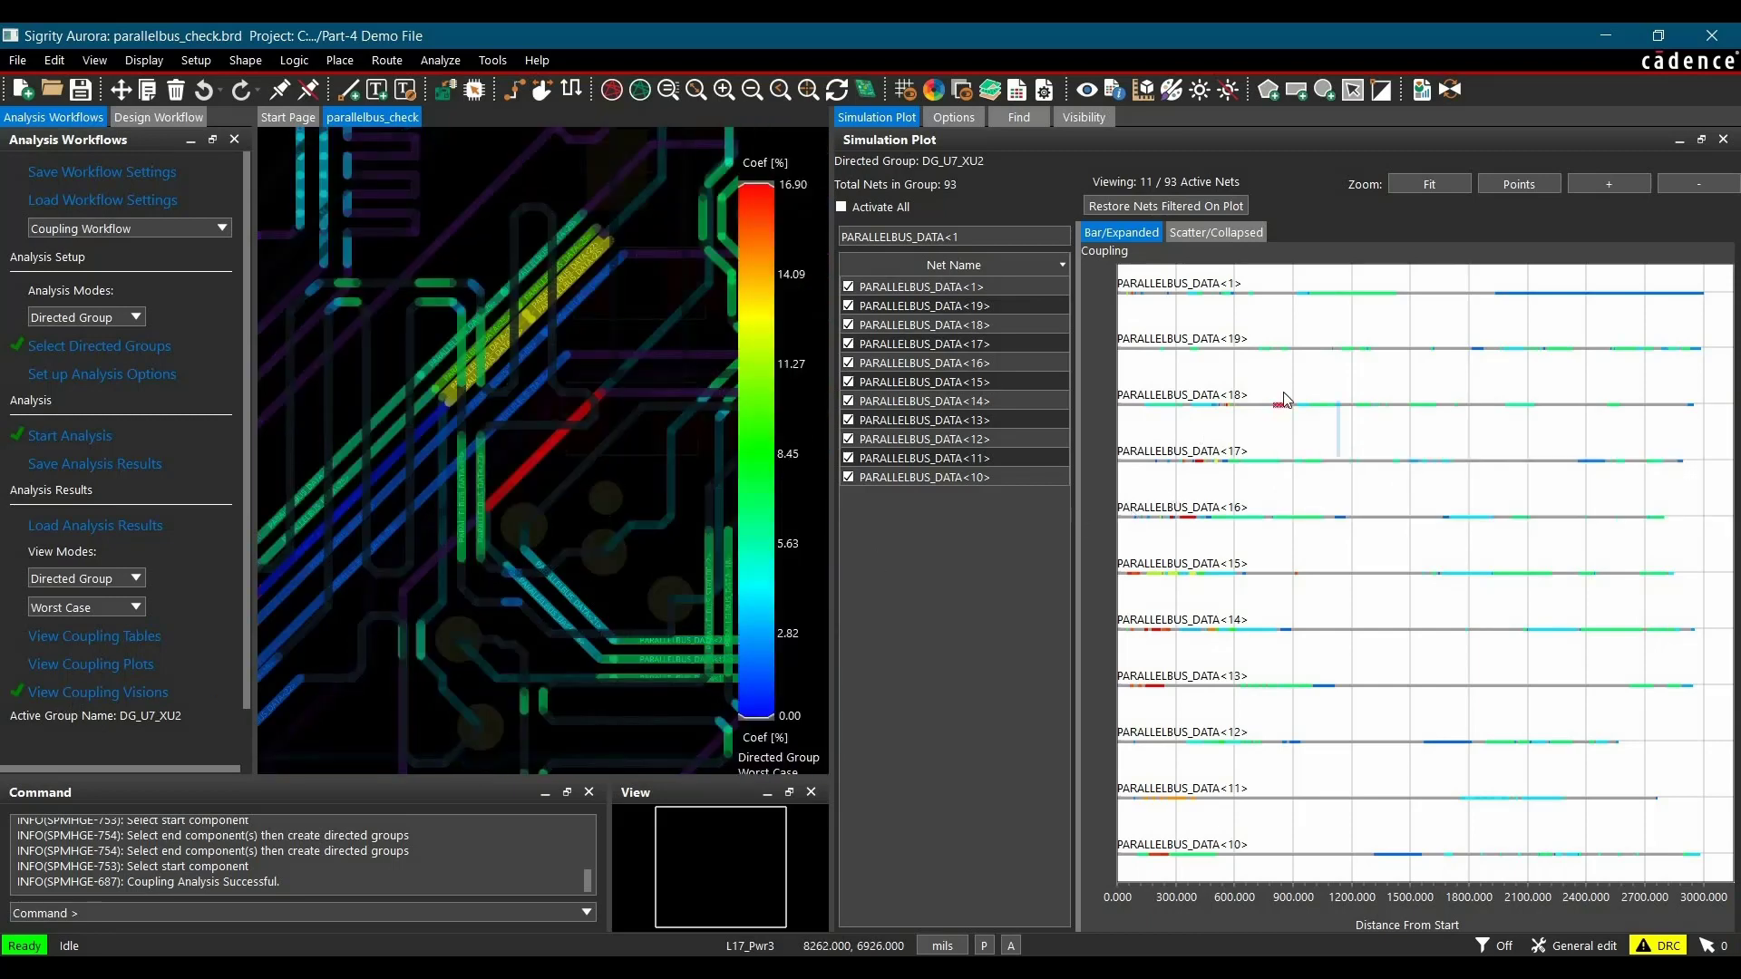
{"action": "mouse_move", "coordinate": [1284, 399]}
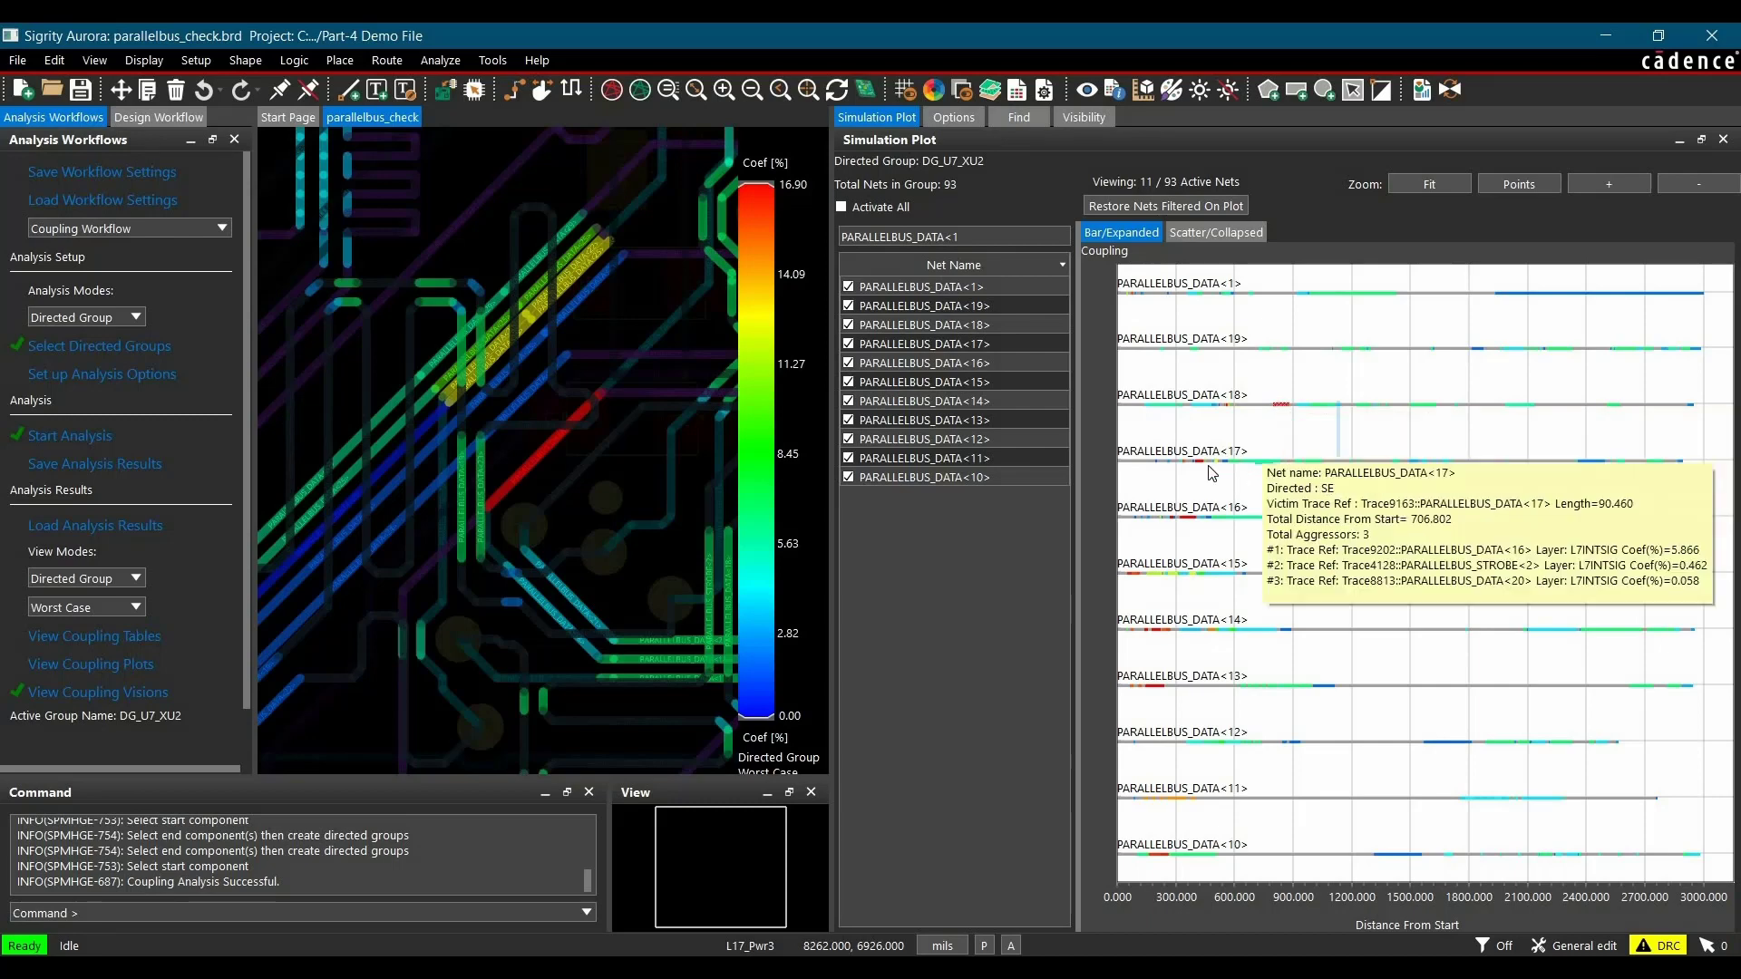
{"action": "mouse_move", "coordinate": [1203, 465]}
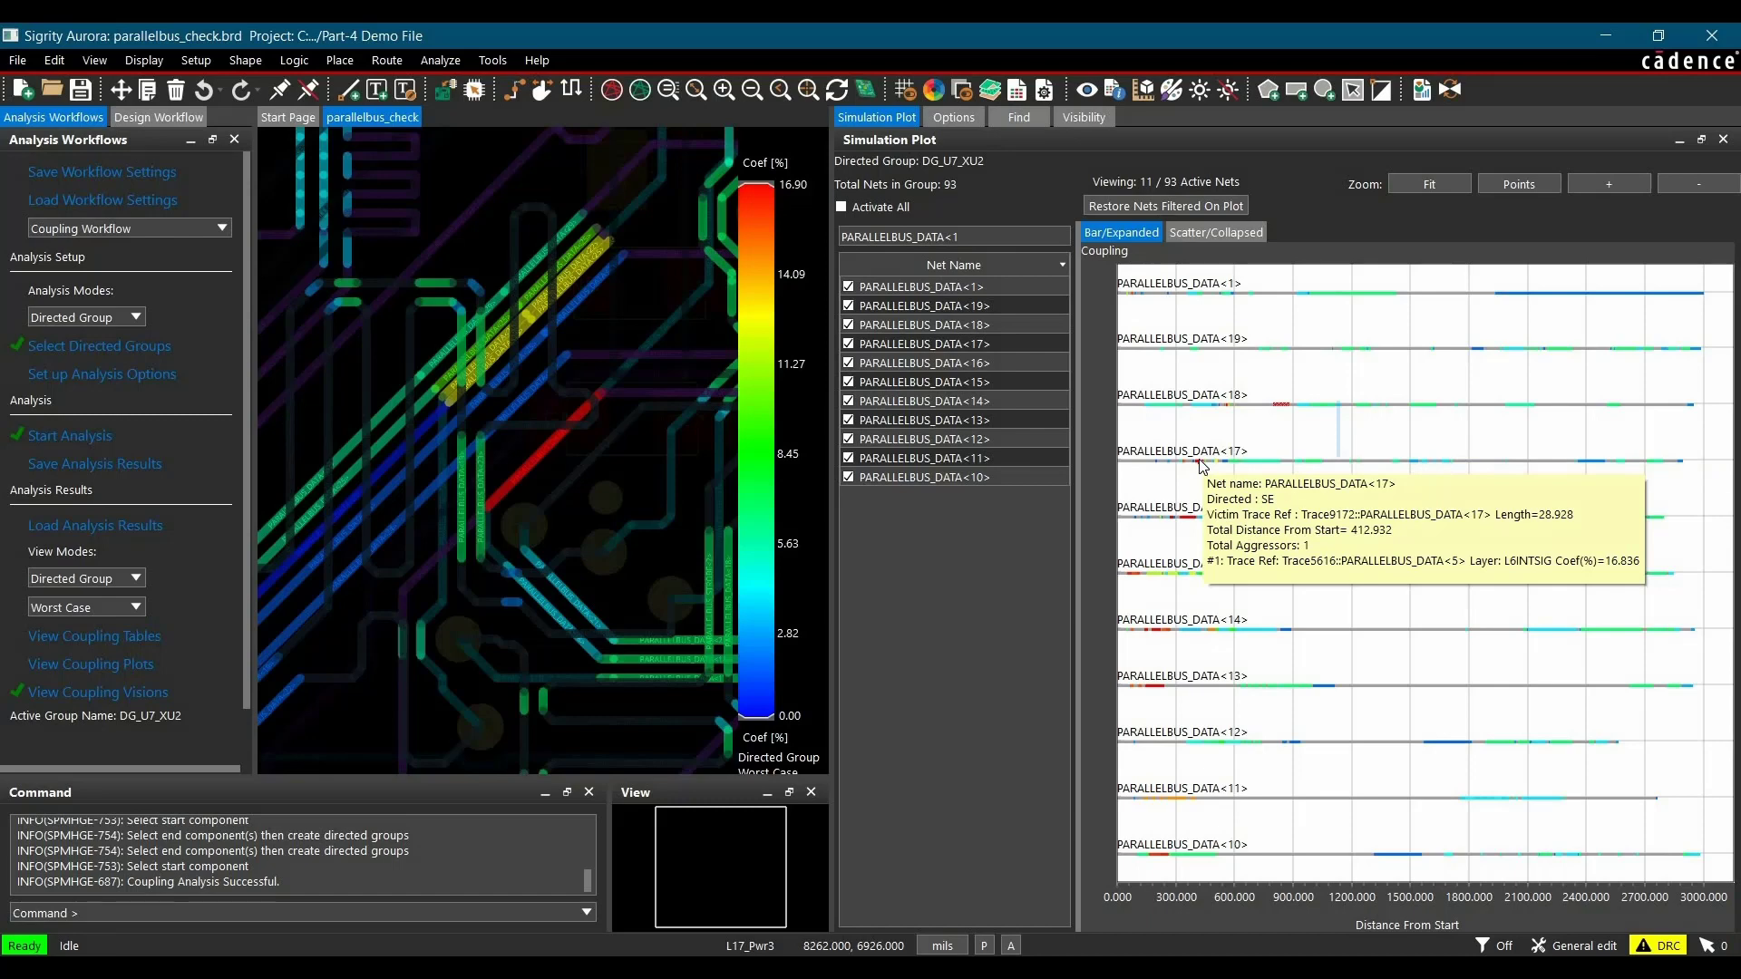
Step: Locate the red PARALLELBUS_DATA<16> segment from the bar plot in the layout and examine the coupled traces there
{"action": "left_click", "coordinate": [1191, 516]}
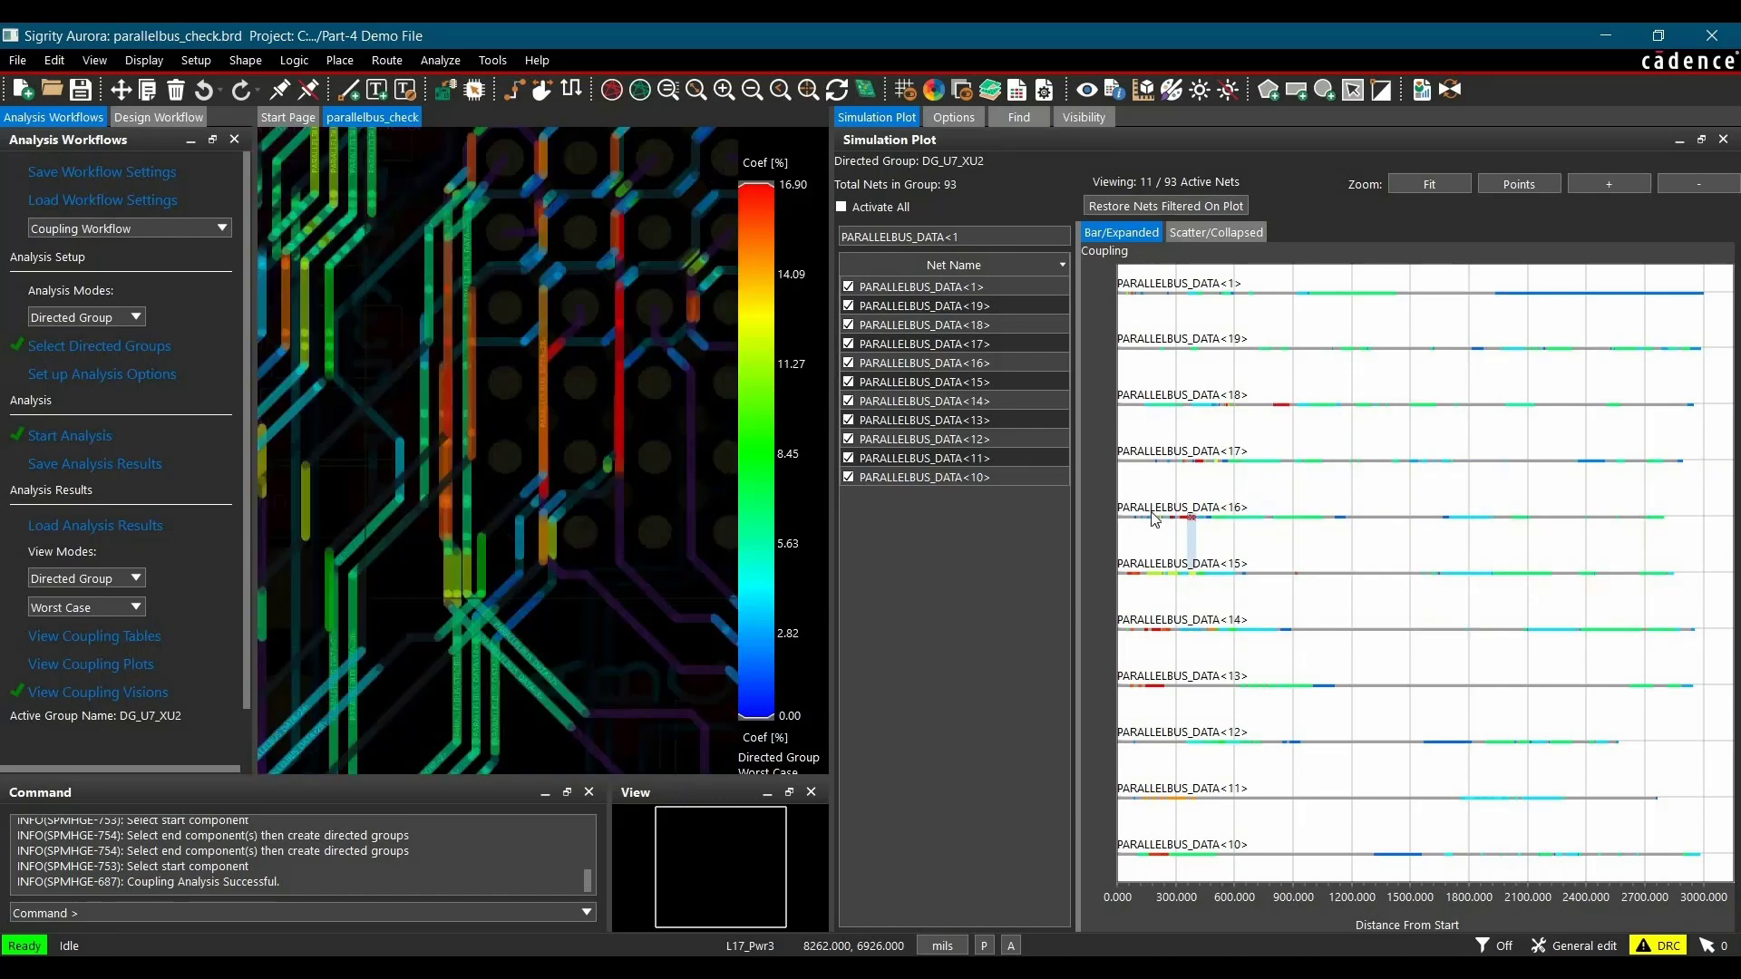
{"action": "scroll", "coordinate": [620, 419], "scroll_direction": "up", "scroll_amount": 2}
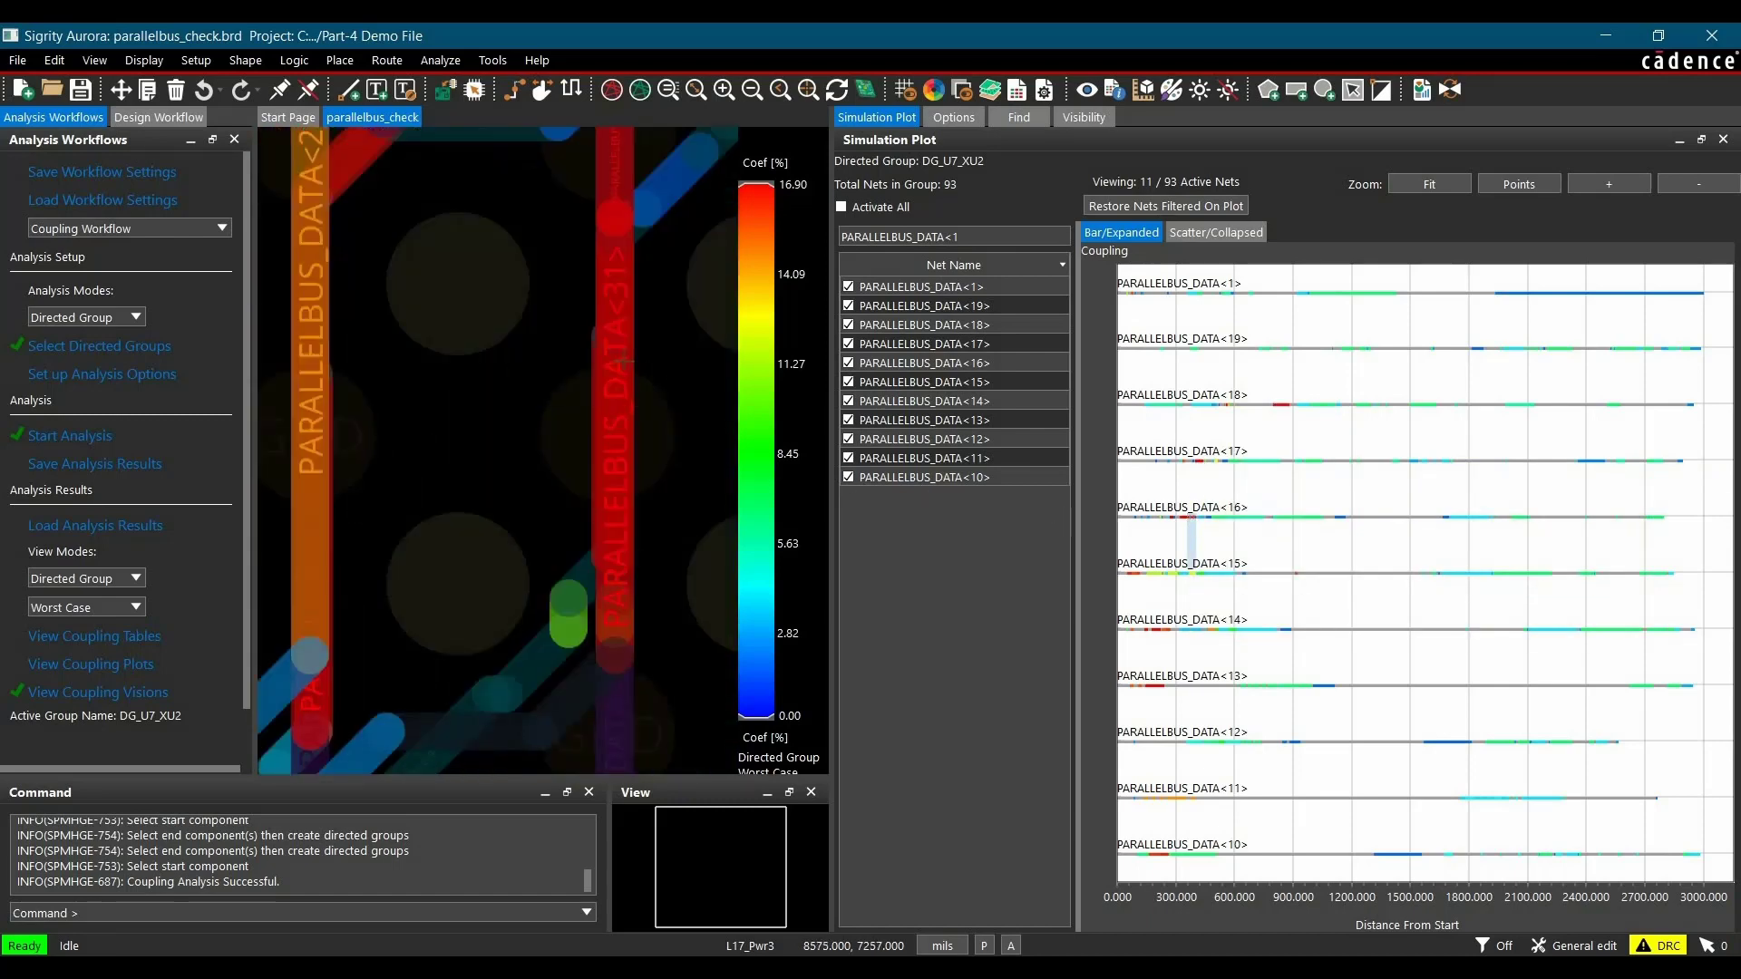
{"action": "mouse_move", "coordinate": [622, 363]}
Step: Use the scatter plot to locate a segment near the 15.53 coupling level in the layout, then close the simulation plot
{"action": "left_click", "coordinate": [1204, 232]}
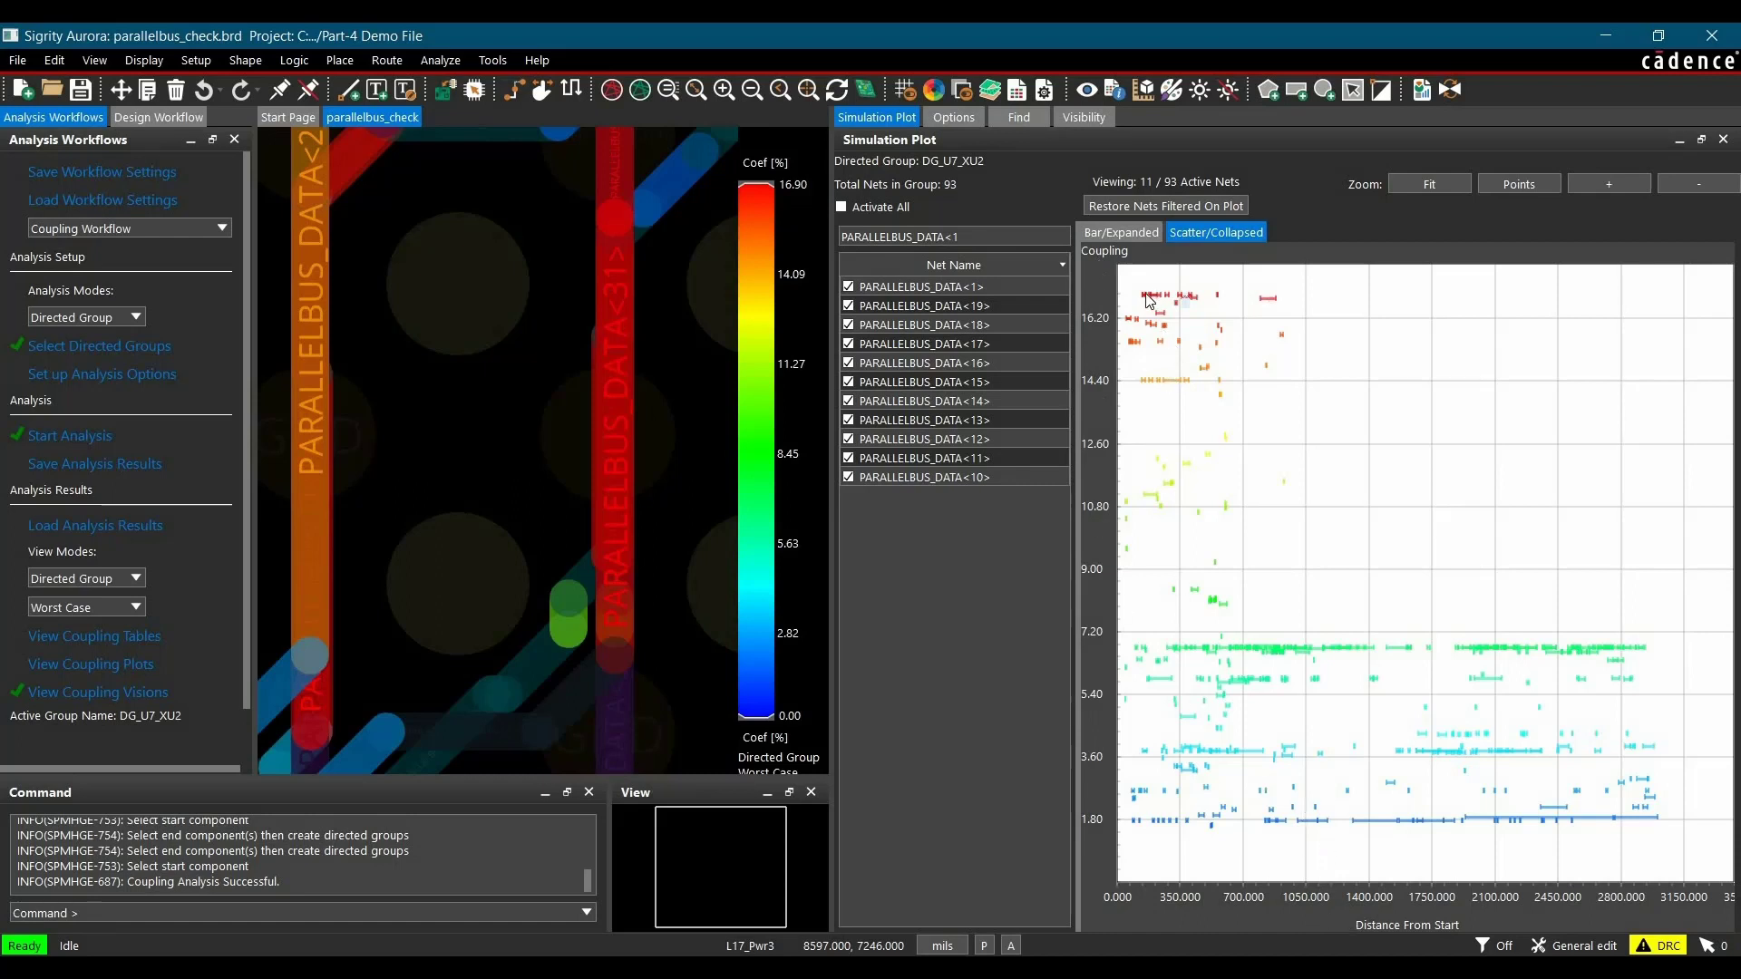
{"action": "scroll", "coordinate": [1159, 308], "scroll_direction": "up", "scroll_amount": 1}
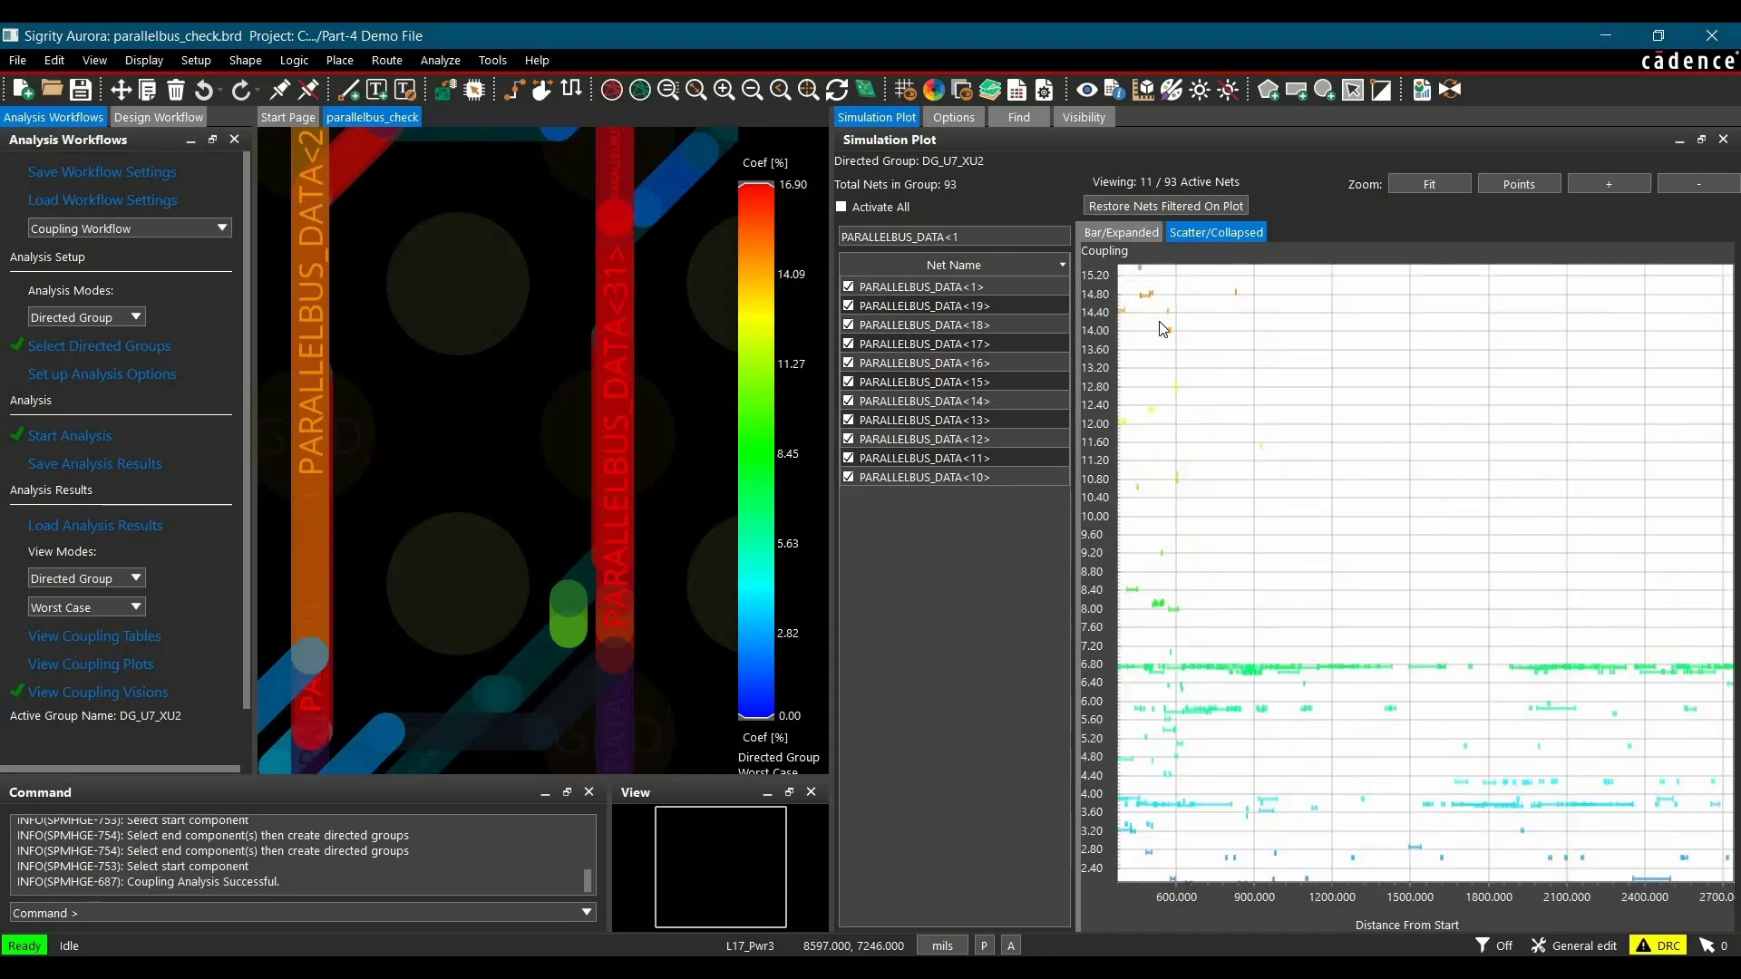
{"action": "scroll", "coordinate": [1354, 576], "scroll_direction": "up", "scroll_amount": 2}
{"action": "scroll", "coordinate": [1355, 577], "scroll_direction": "up", "scroll_amount": 1}
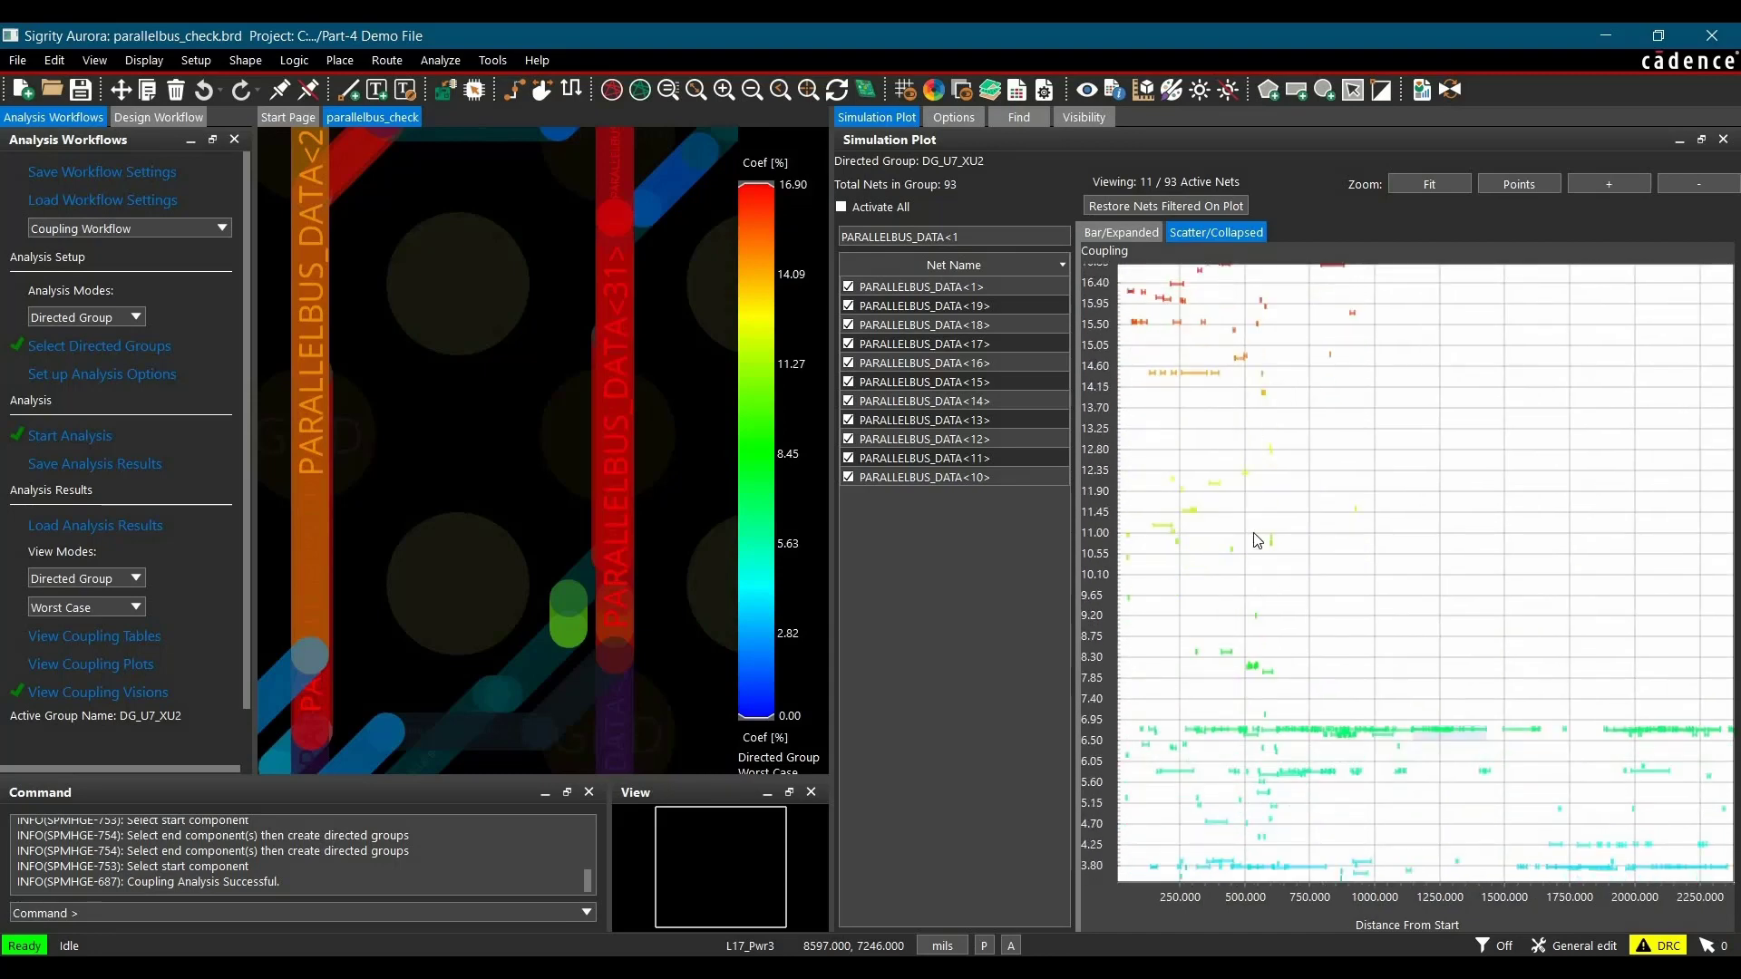
{"action": "scroll", "coordinate": [1255, 537], "scroll_direction": "up", "scroll_amount": 2}
{"action": "left_click", "coordinate": [1285, 410]}
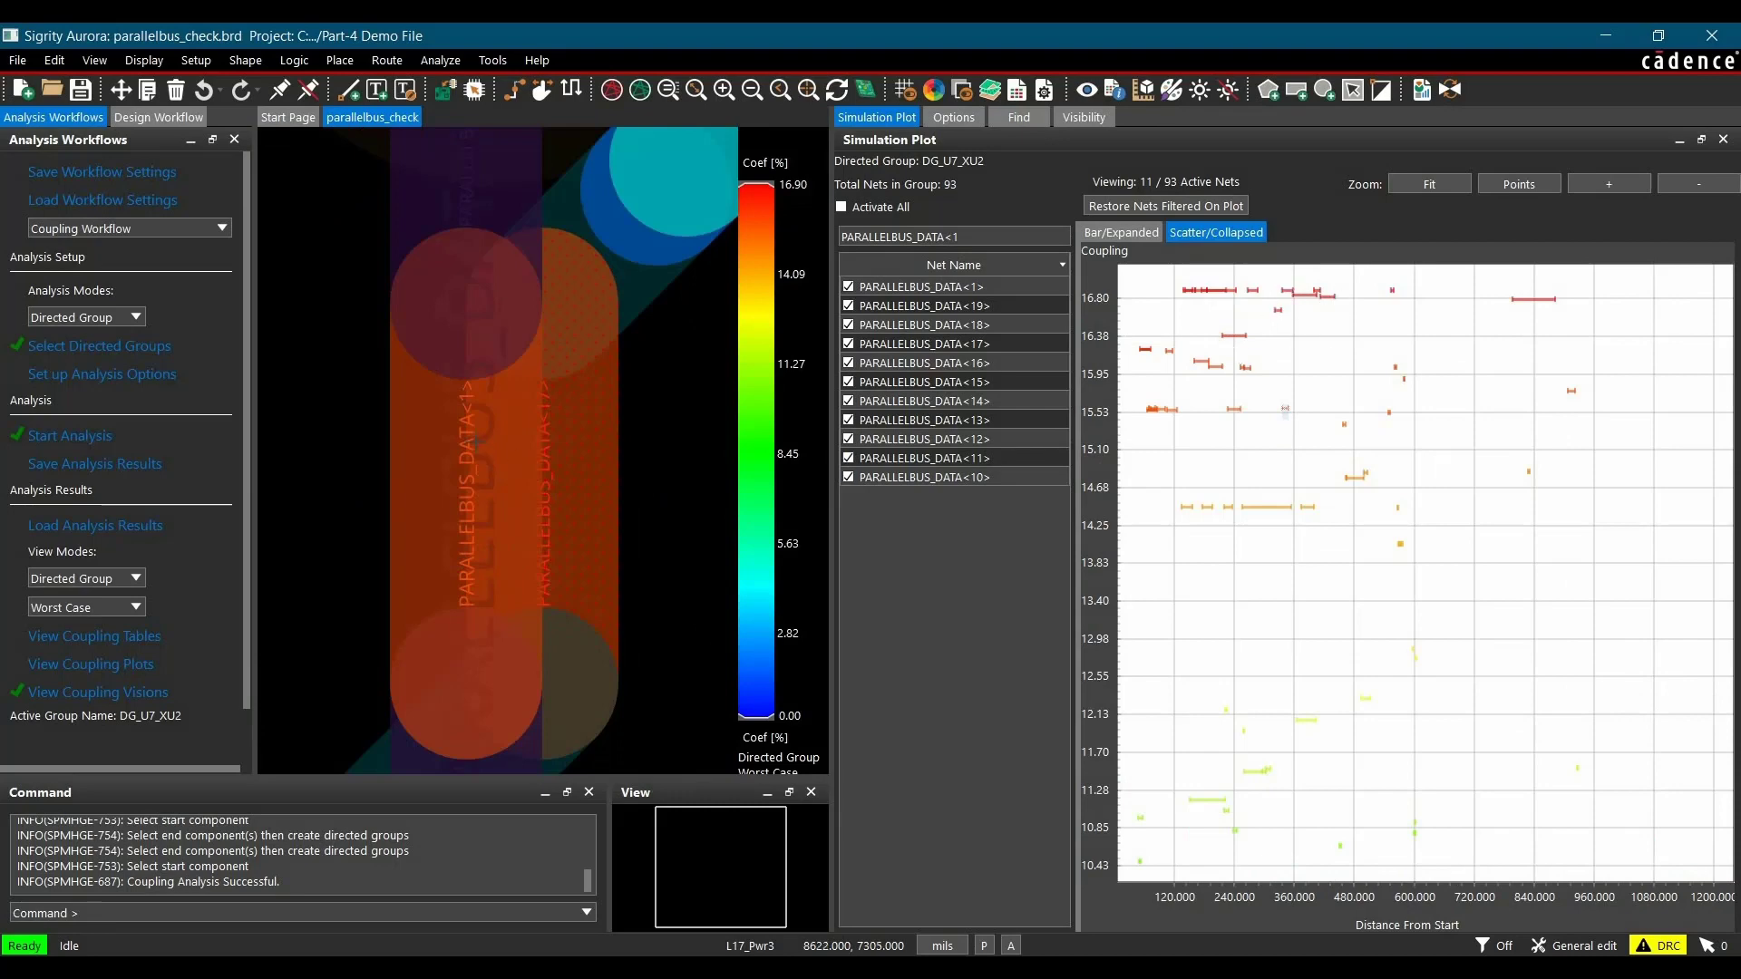
{"action": "scroll", "coordinate": [476, 435], "scroll_direction": "down", "scroll_amount": 4}
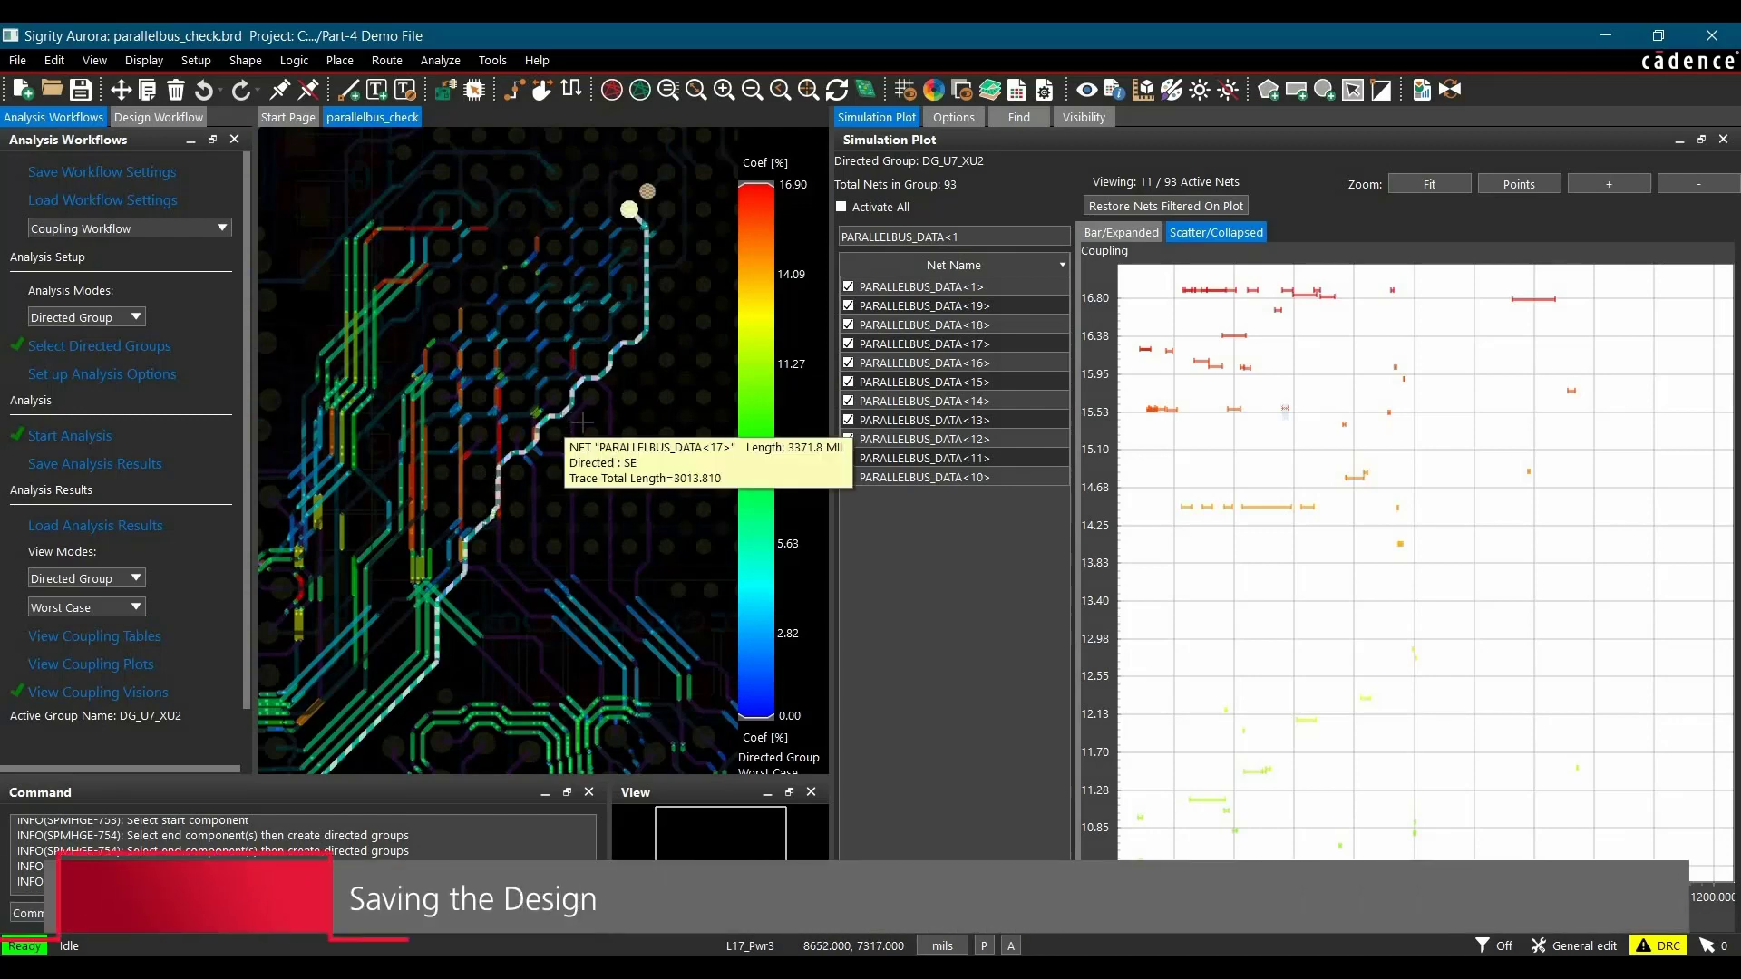
{"action": "left_click", "coordinate": [1723, 141]}
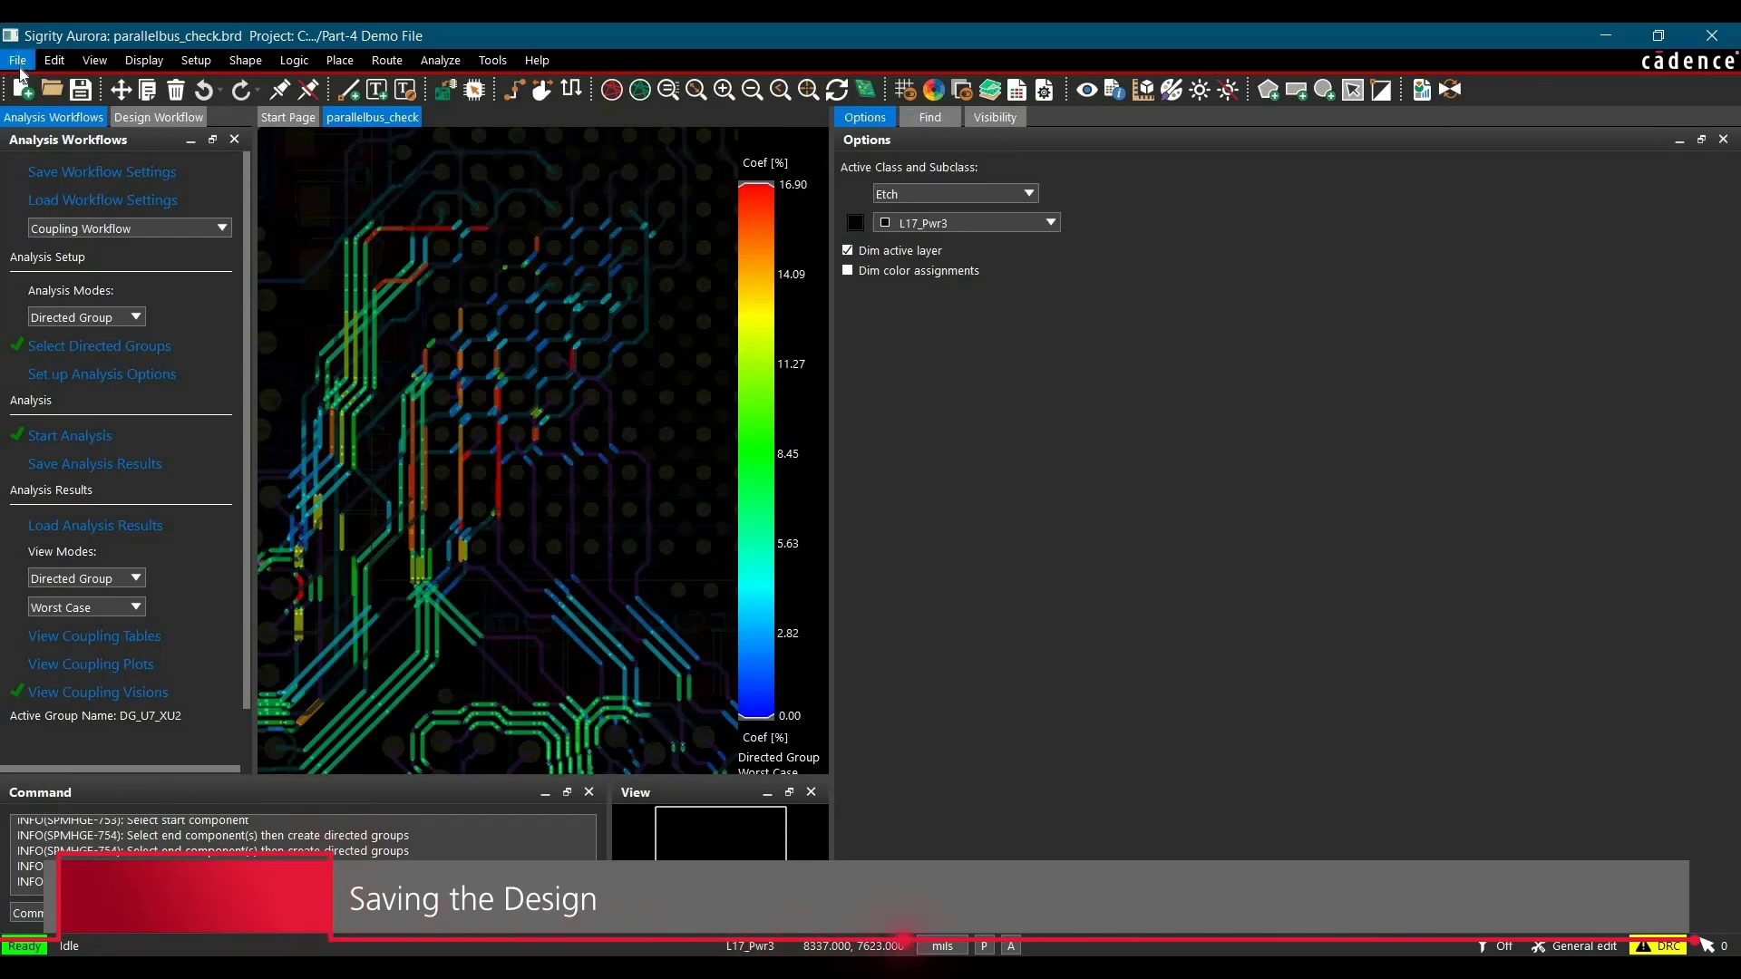